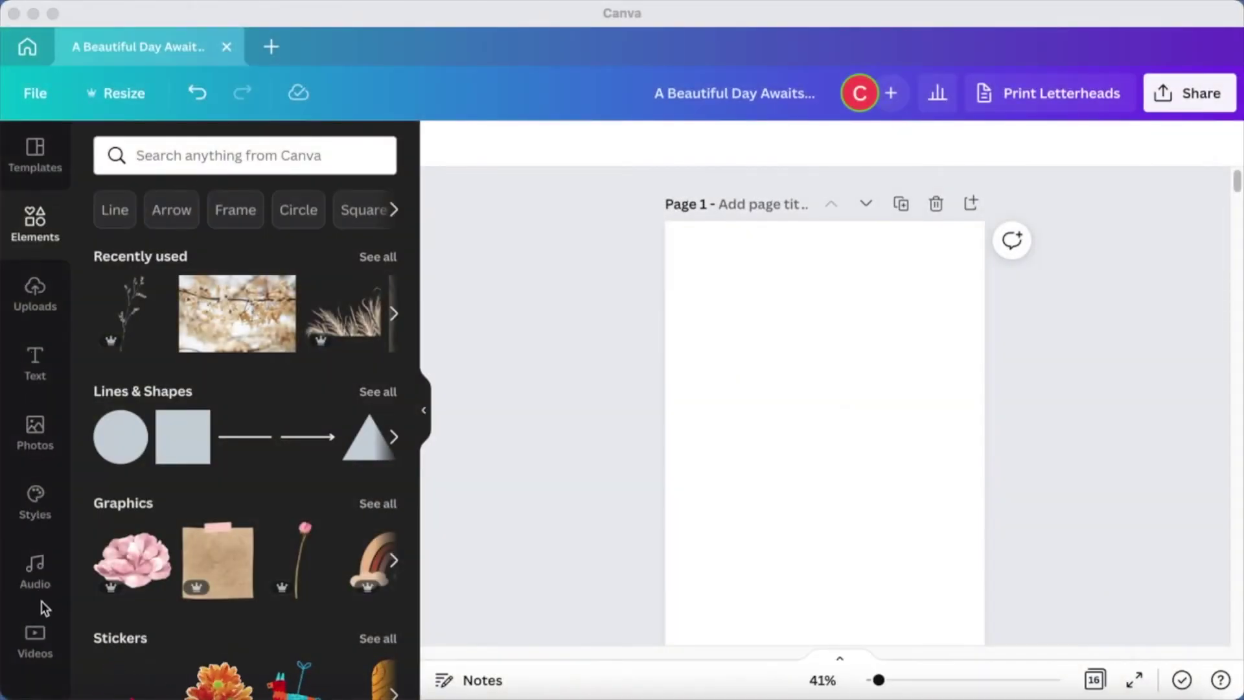
- Search stock photos for 'watercolor background'
click(29, 433)
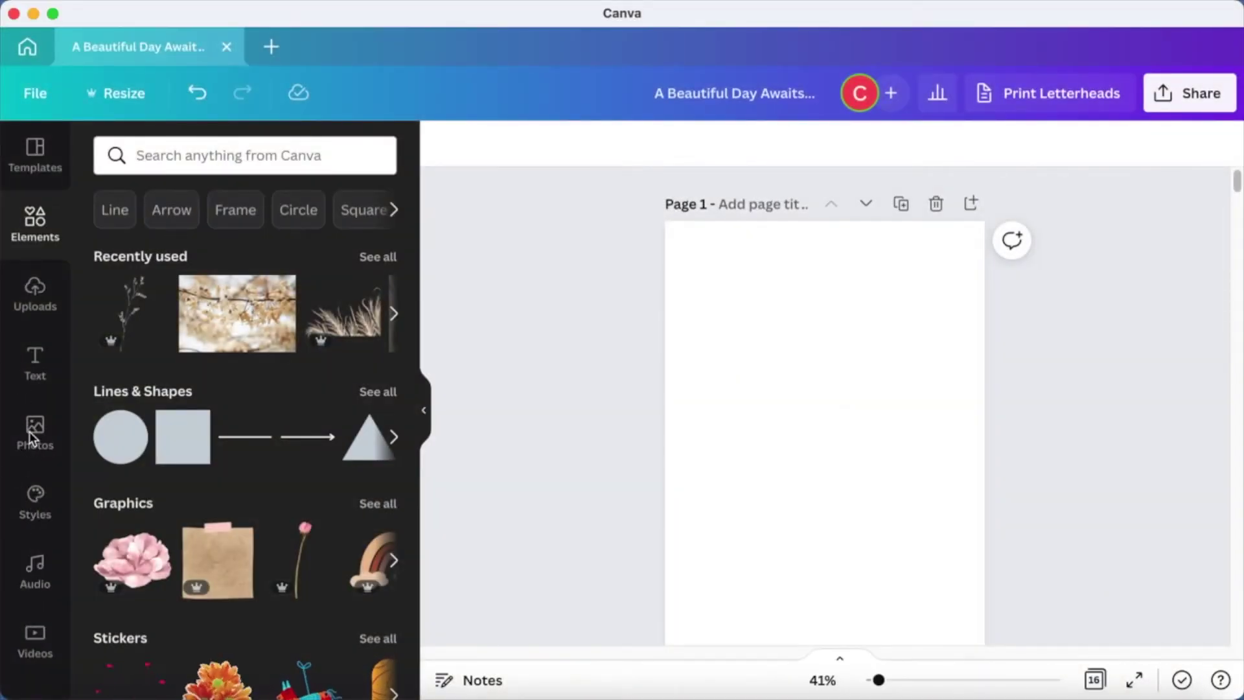
click(30, 433)
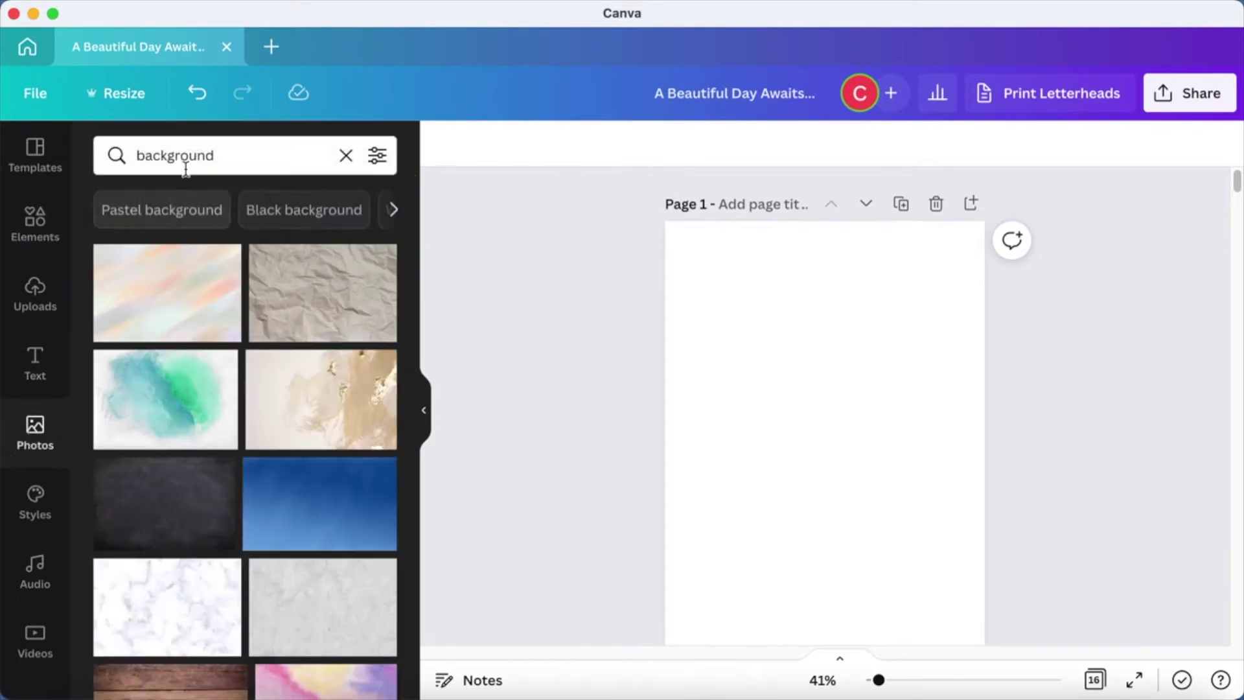
click(196, 164)
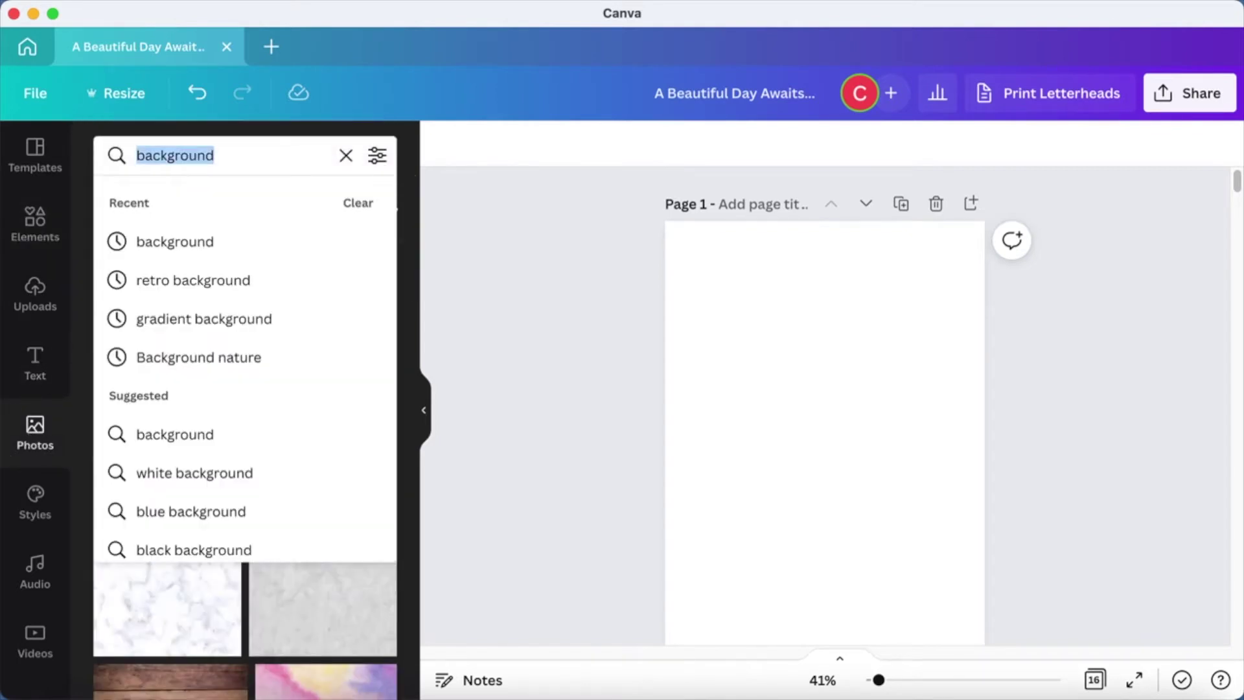
text(watercolor)
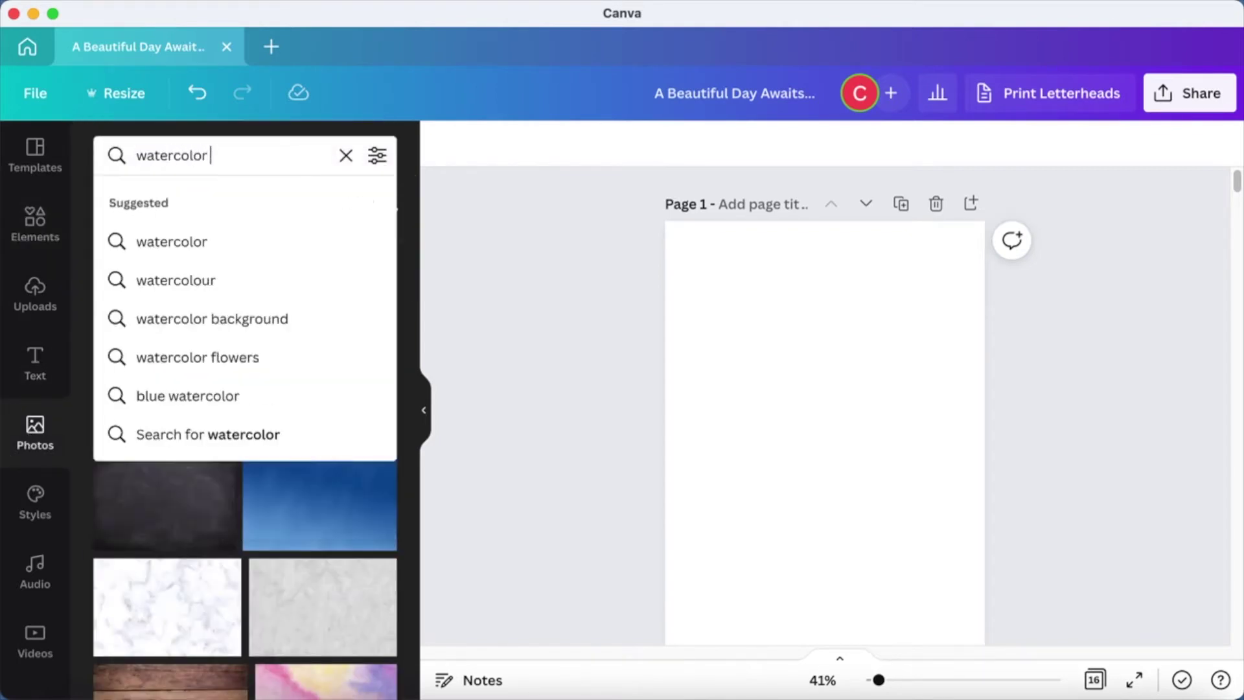
text( background)
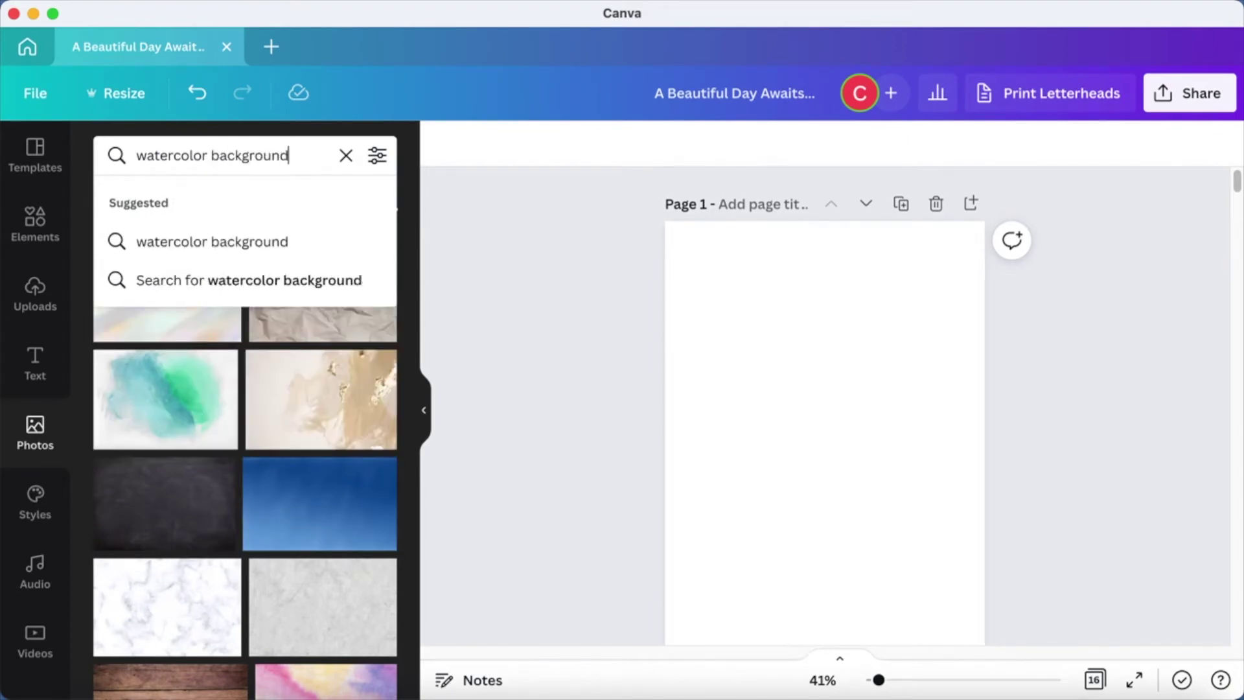
key(Return)
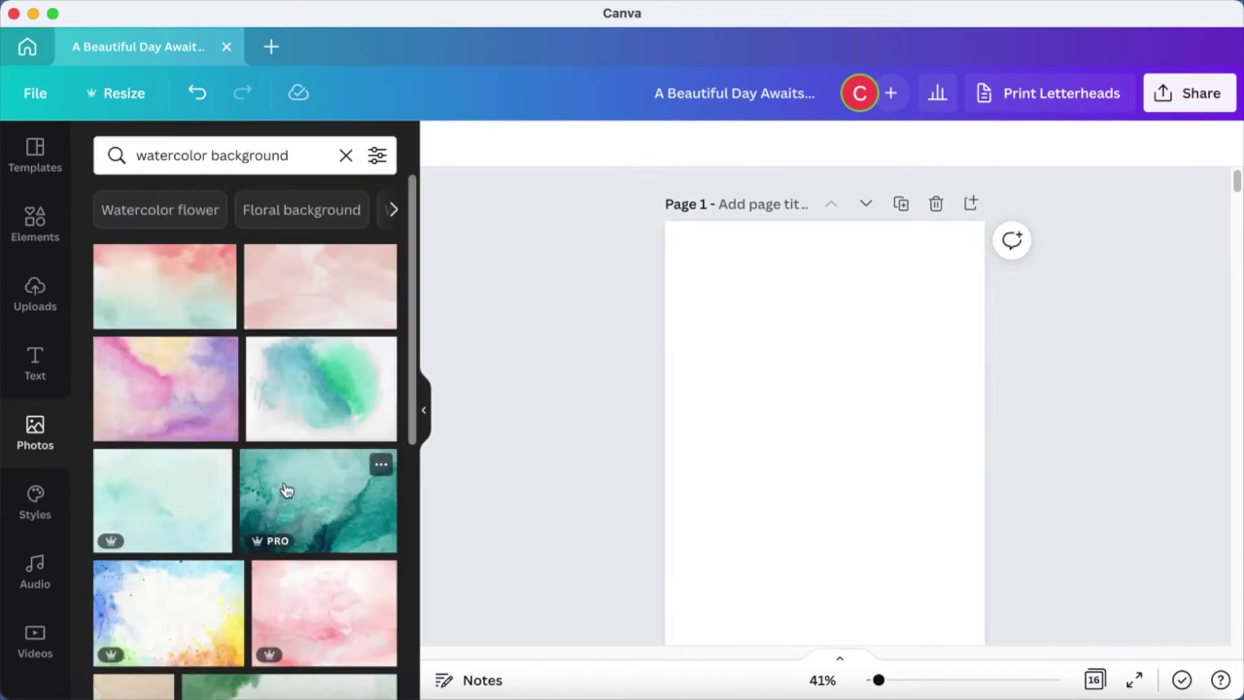
- Add the pink watercolor photo and set it as the page background
scroll(286, 490, down, 5)
scroll(286, 490, down, 5)
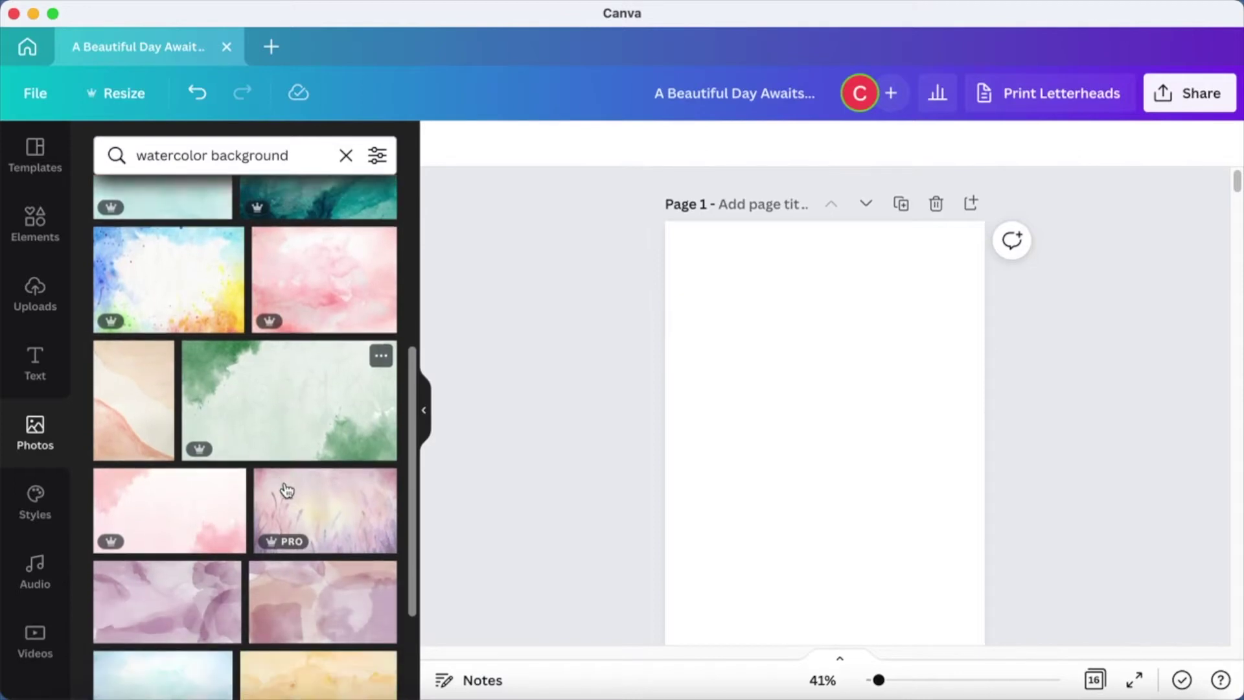
scroll(286, 490, up, 3)
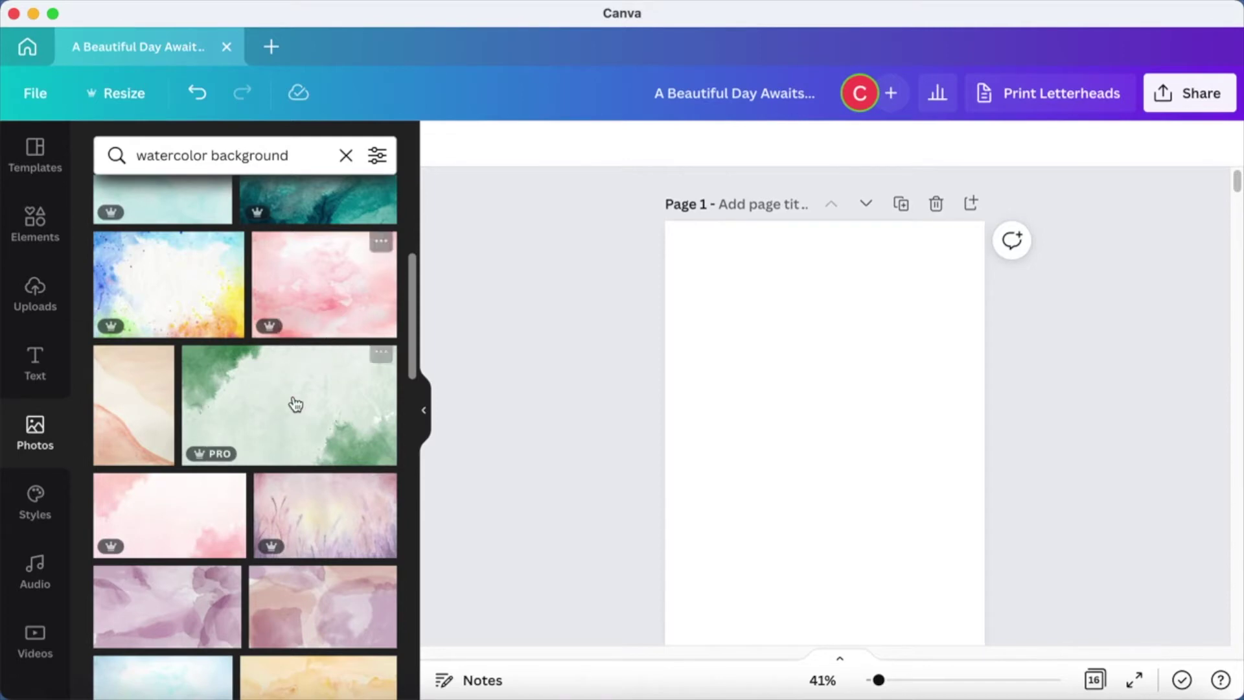
click(335, 294)
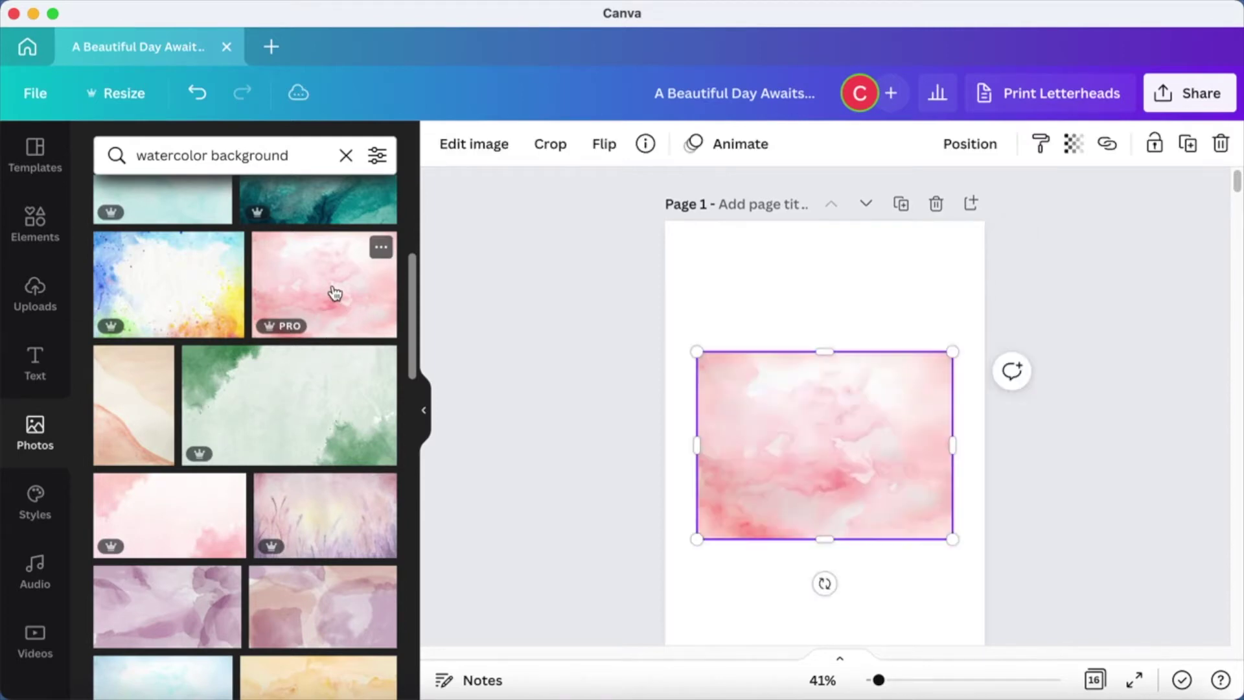
right_click(832, 436)
click(884, 602)
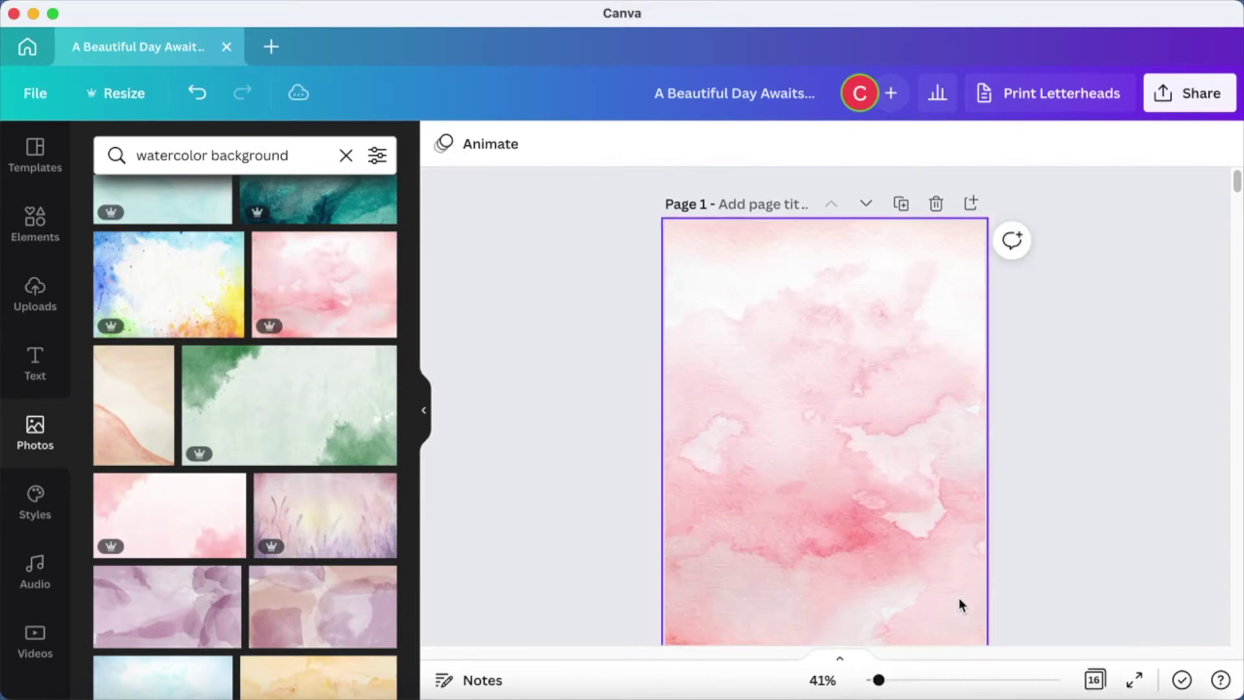
scroll(1050, 486, down, 2)
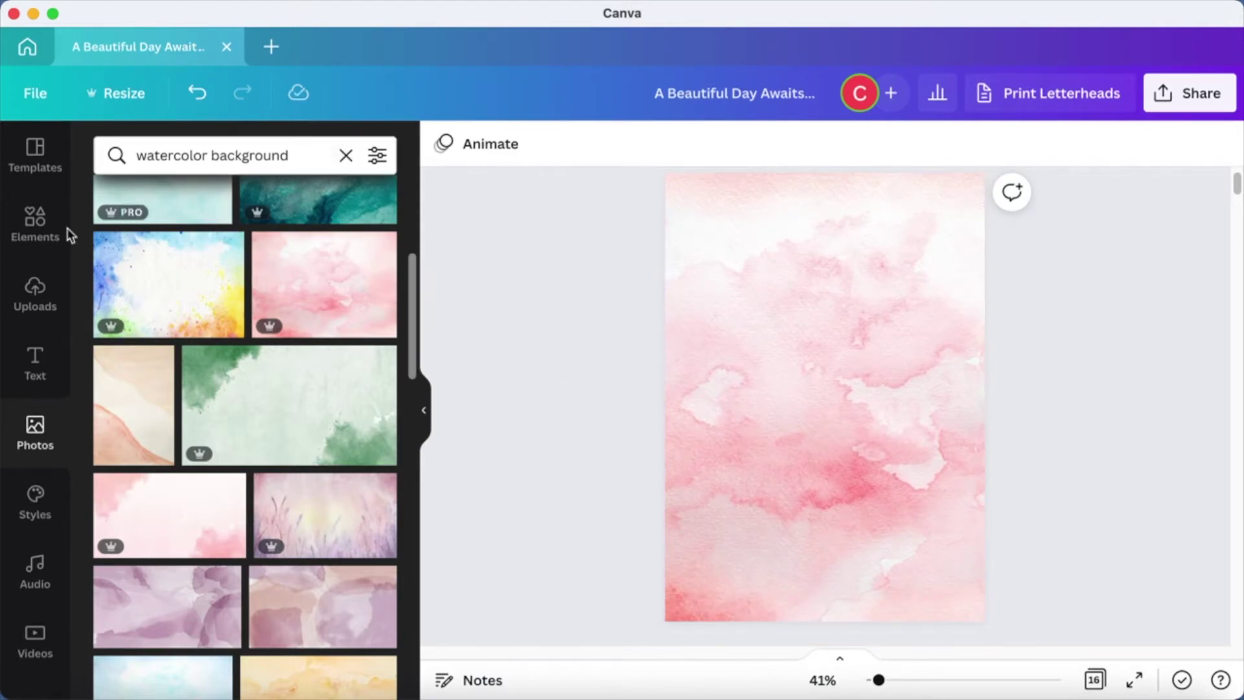
click(35, 223)
- Search Elements for 'pink dry flowers'
click(328, 153)
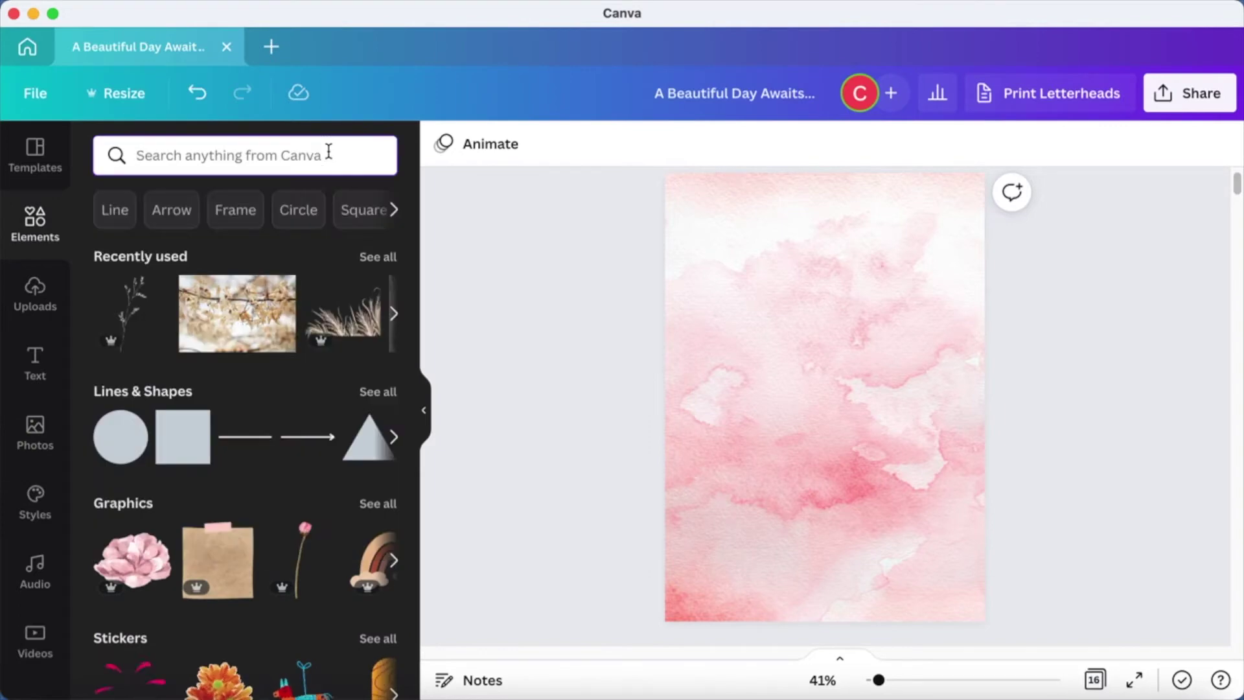
text(dry flowe)
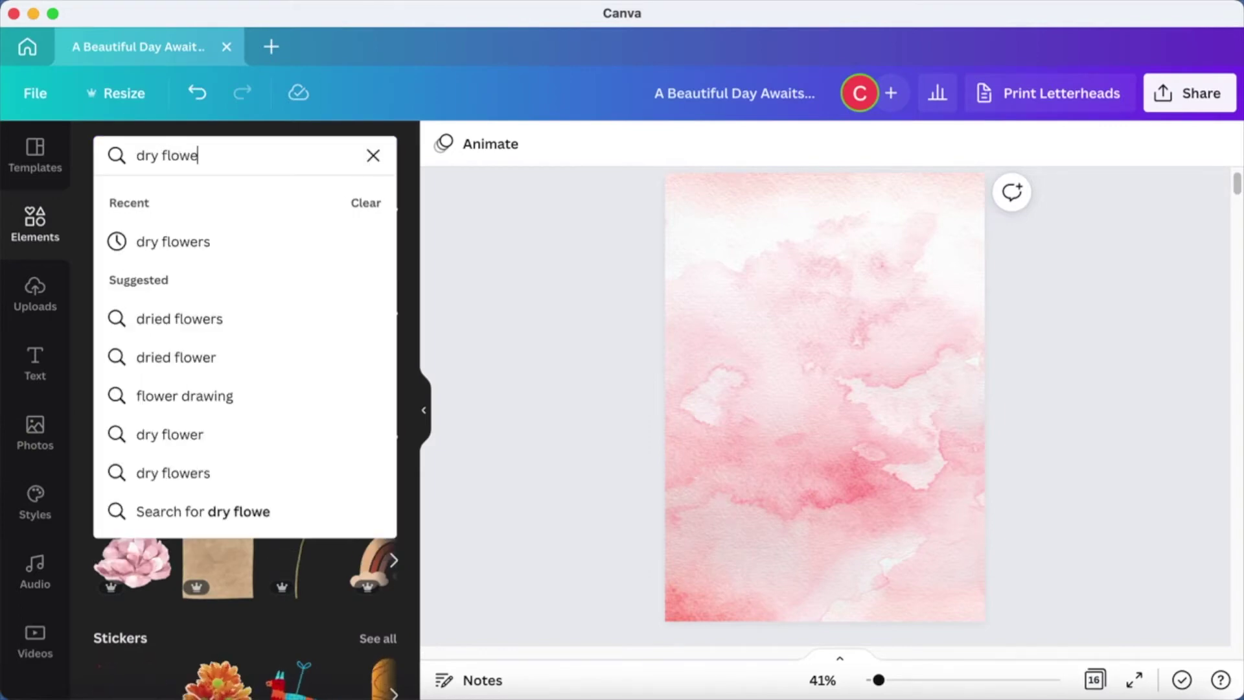
text(rs)
key(Return)
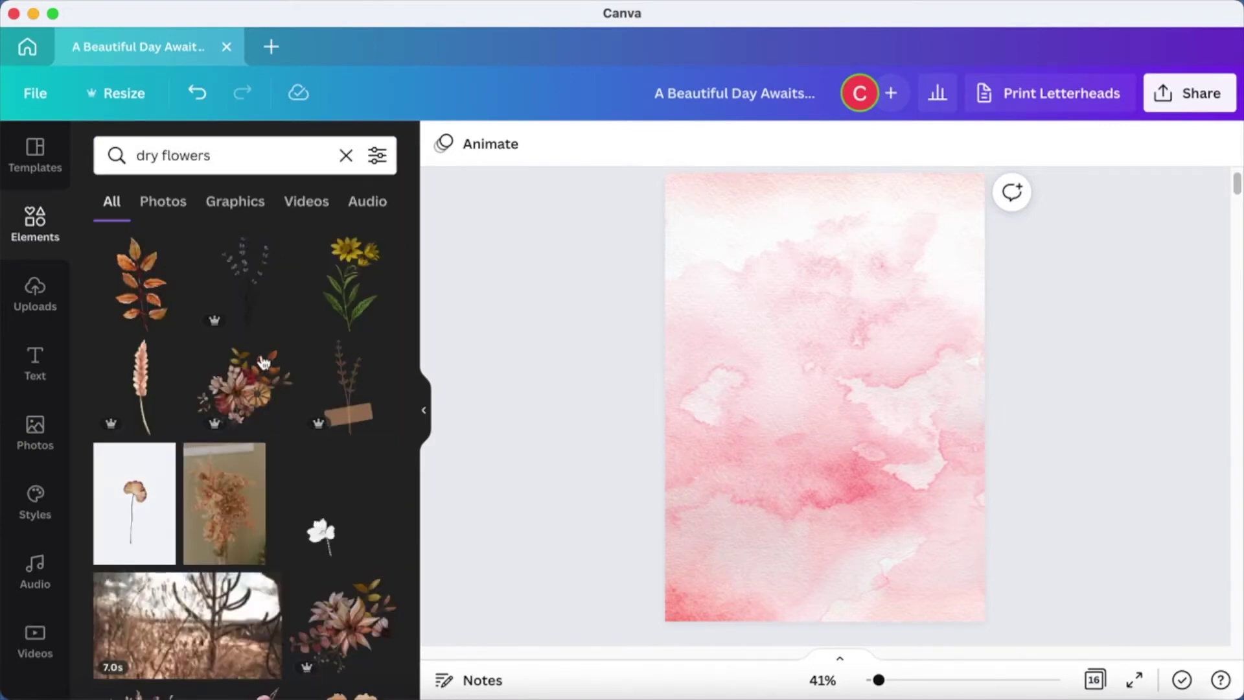
scroll(295, 445, down, 1)
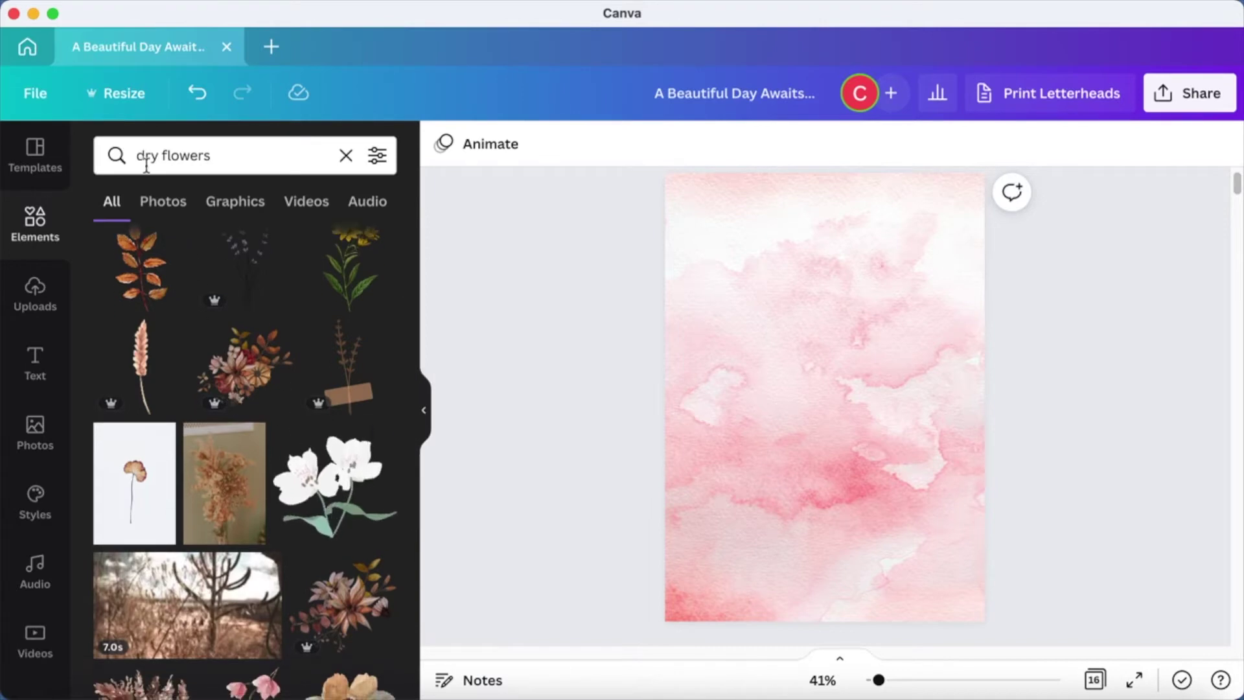
click(140, 154)
text(pink)
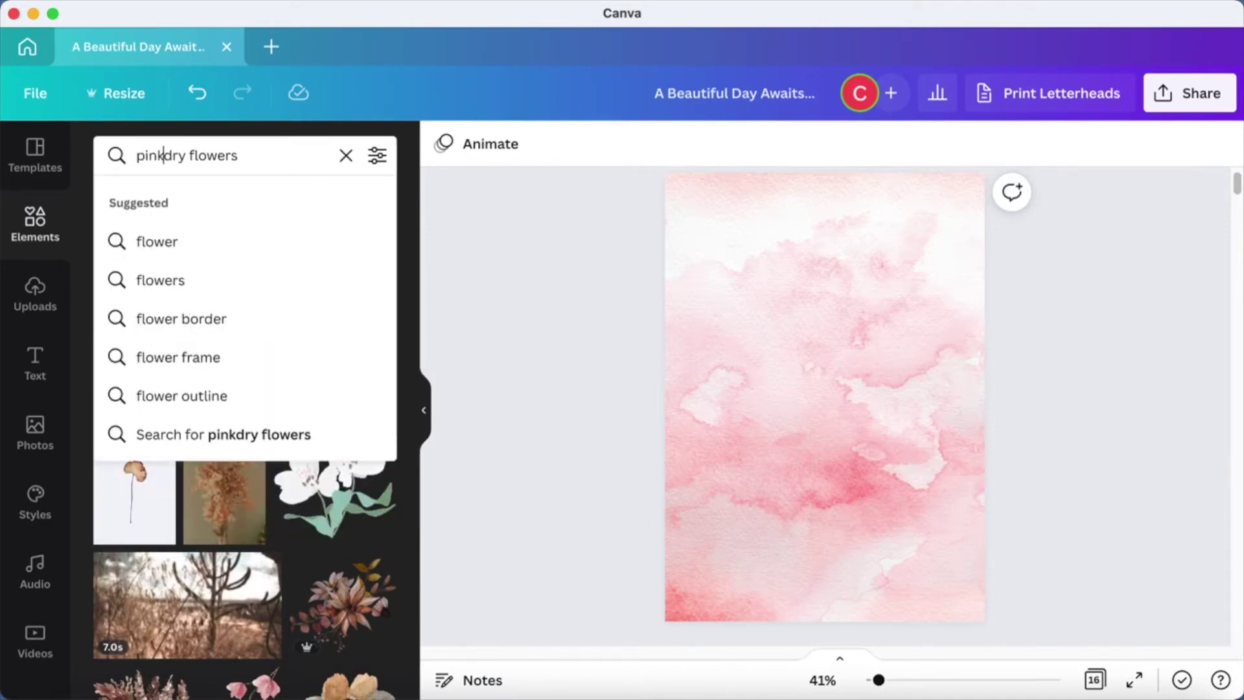
key(Return)
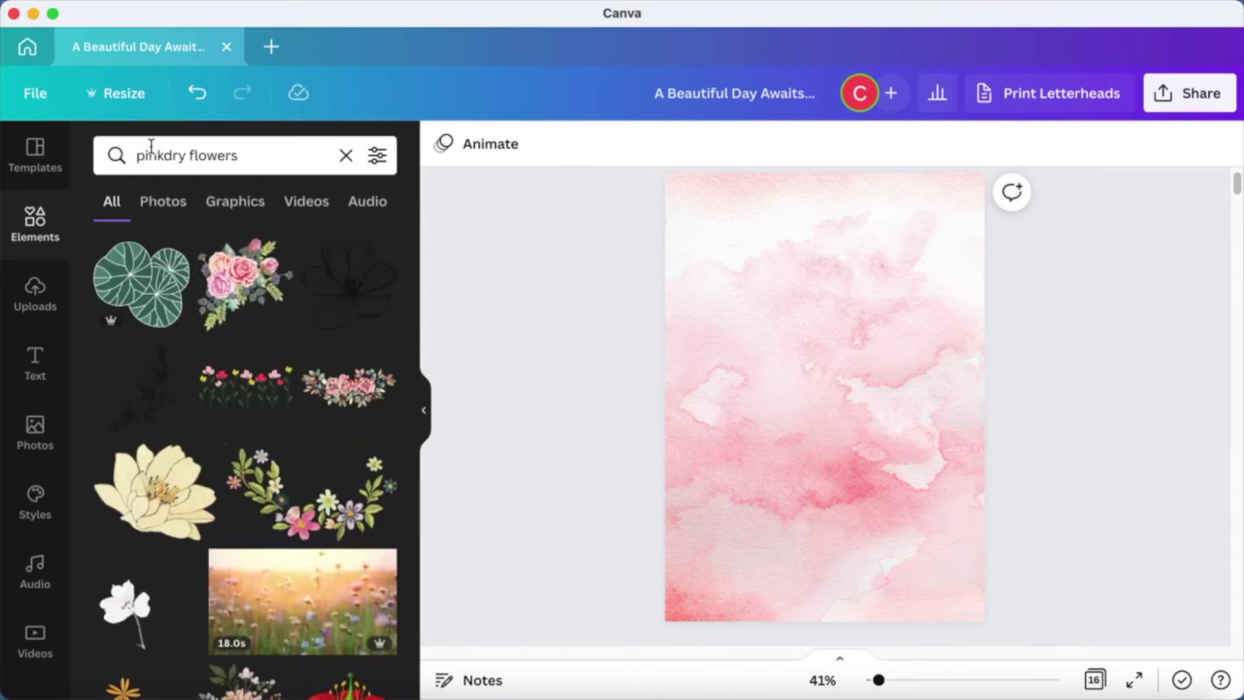
click(158, 154)
key(Return)
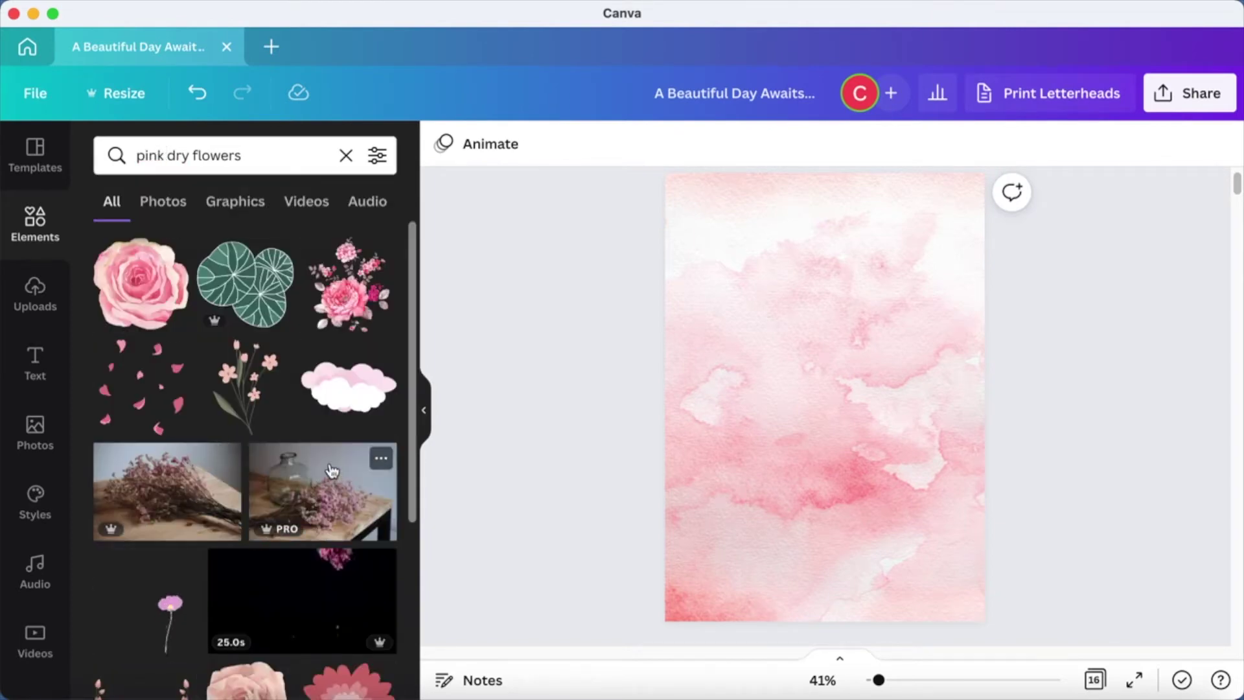
- Add the falling petals graphic and stretch it across most of the page
click(151, 418)
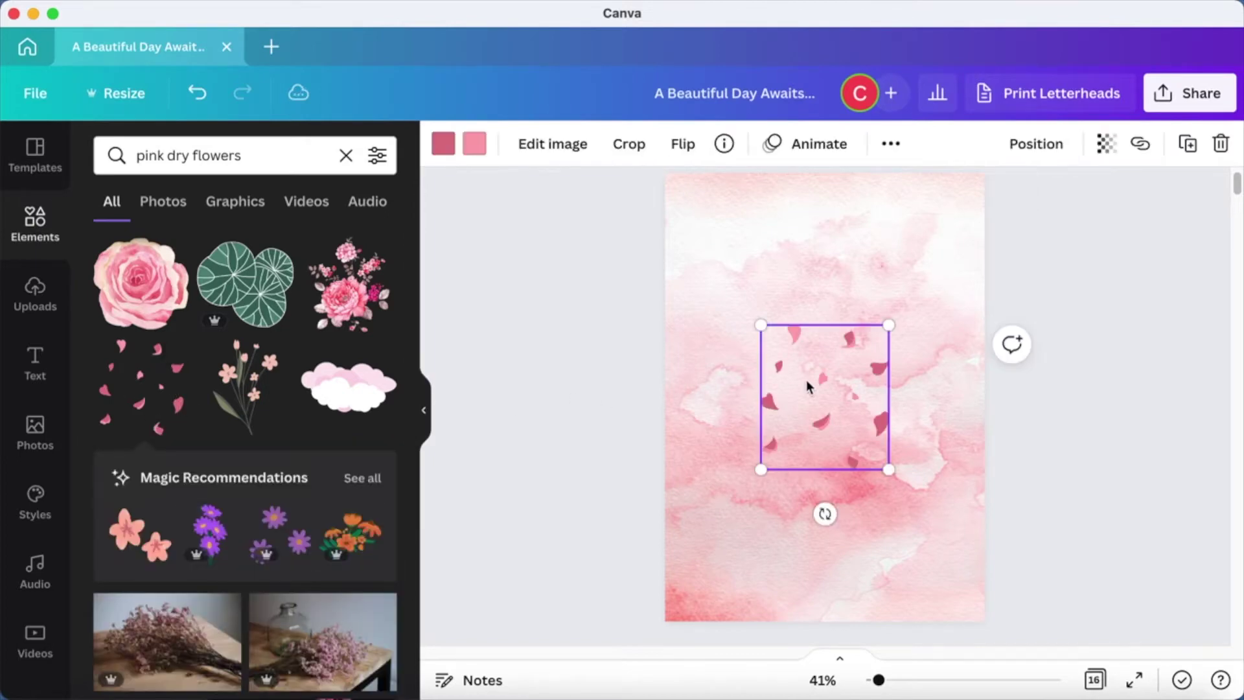
drag(760, 325, 665, 216)
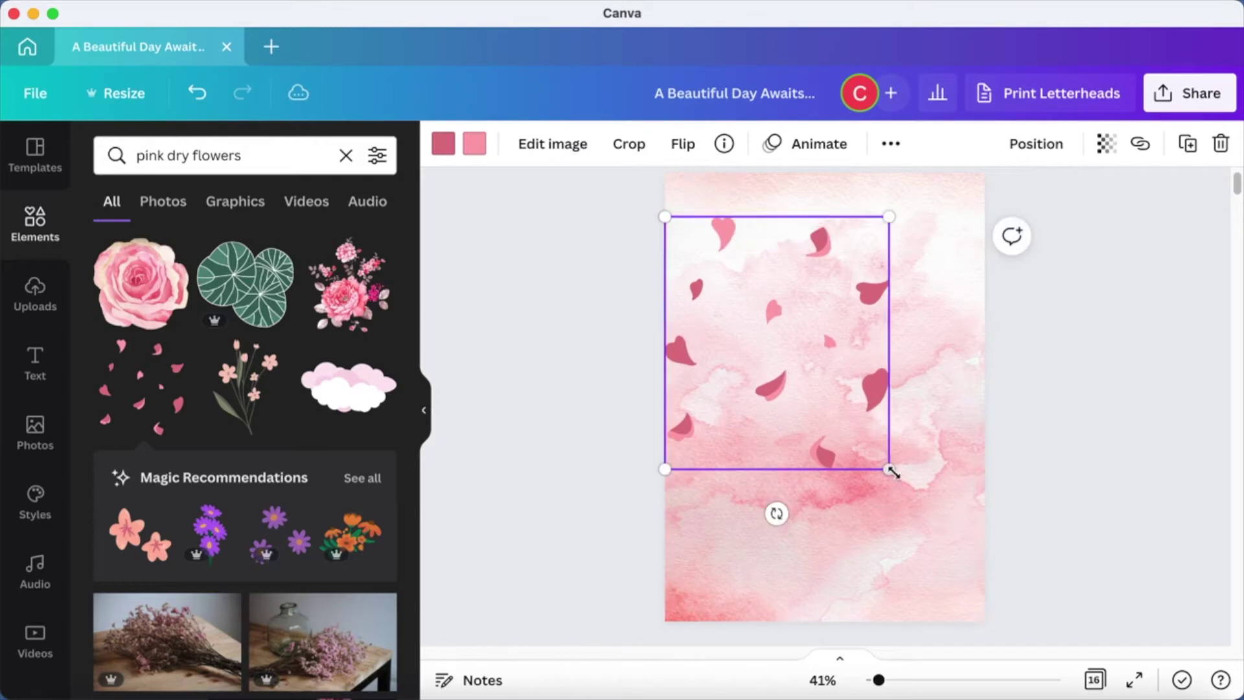
drag(897, 481, 949, 607)
mouse_move(867, 493)
mouse_down()
mouse_move(863, 475)
mouse_move(862, 486)
mouse_up()
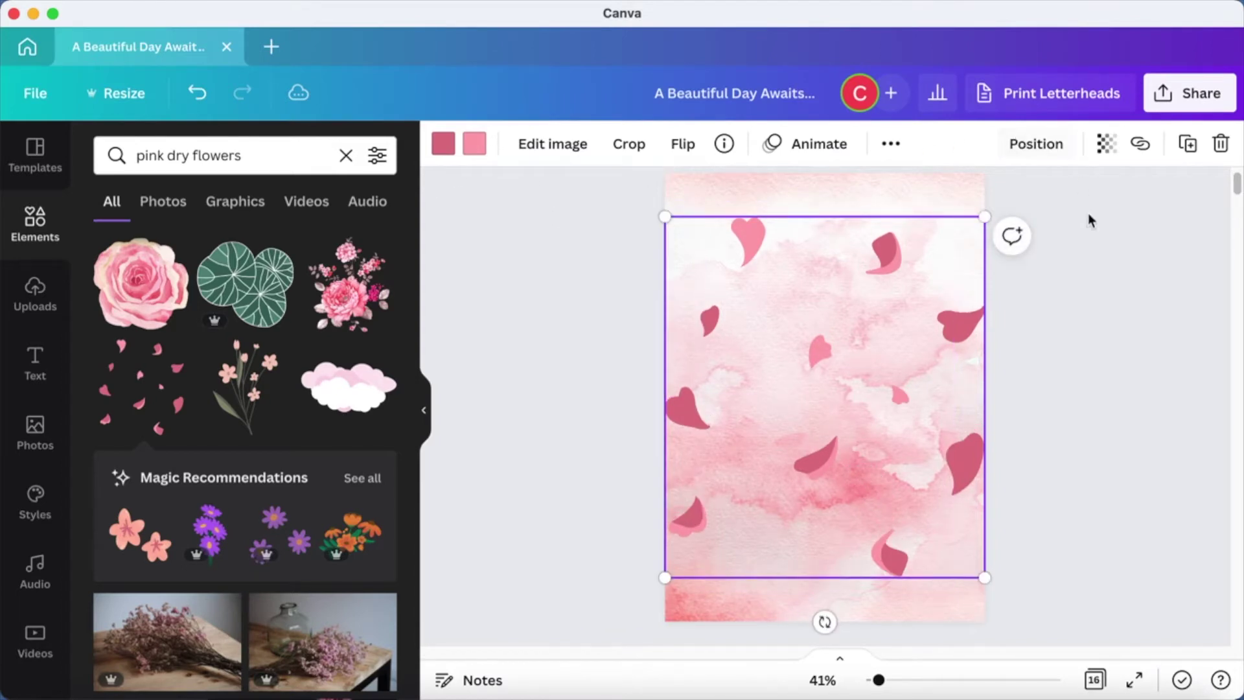
click(1091, 230)
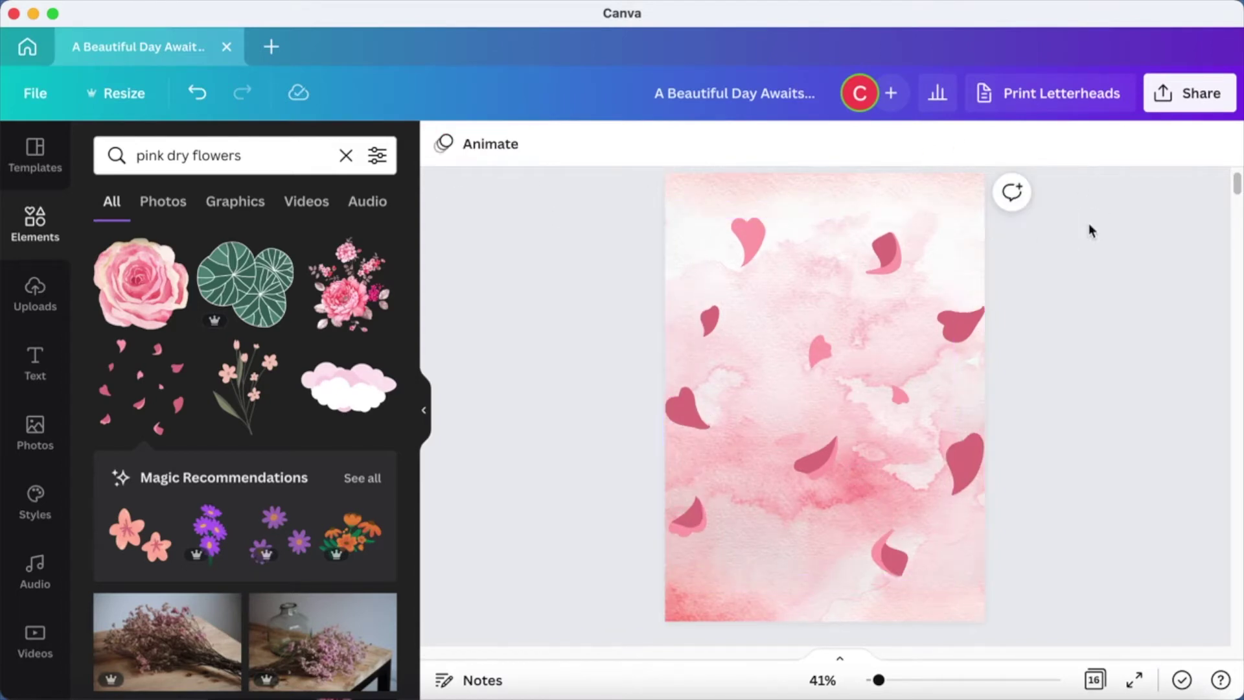
click(940, 315)
- Fade the petals graphic to transparency 22
click(1100, 149)
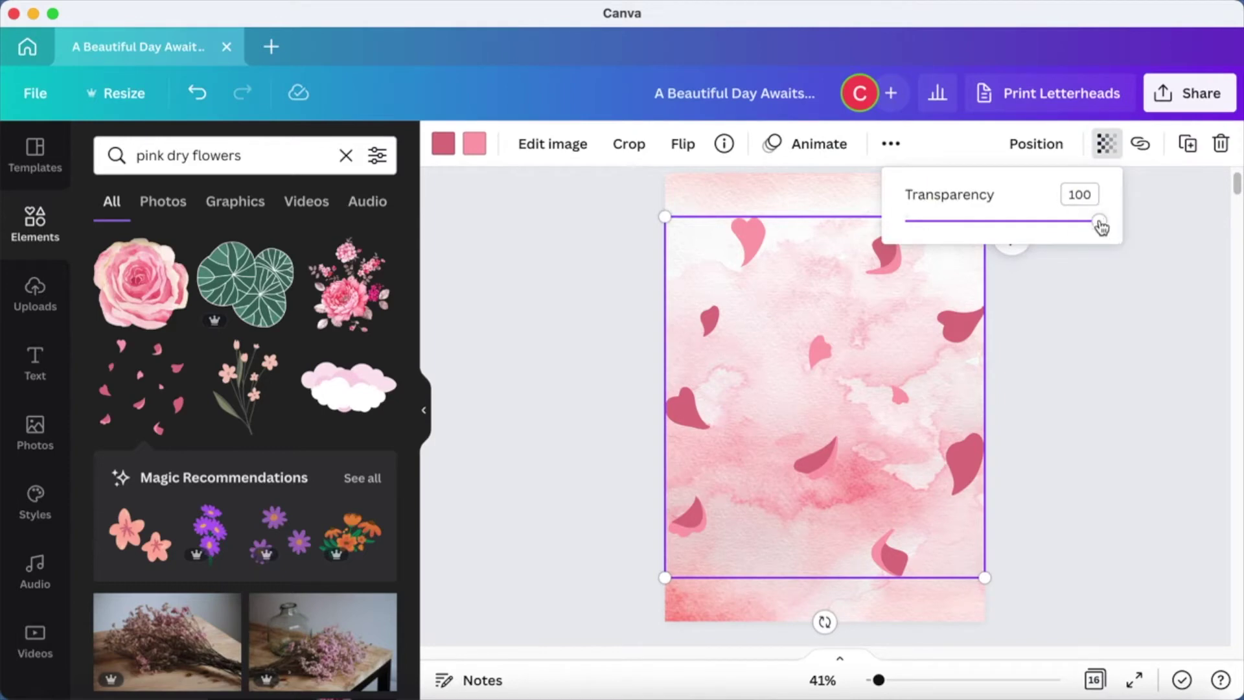
drag(1100, 225, 952, 238)
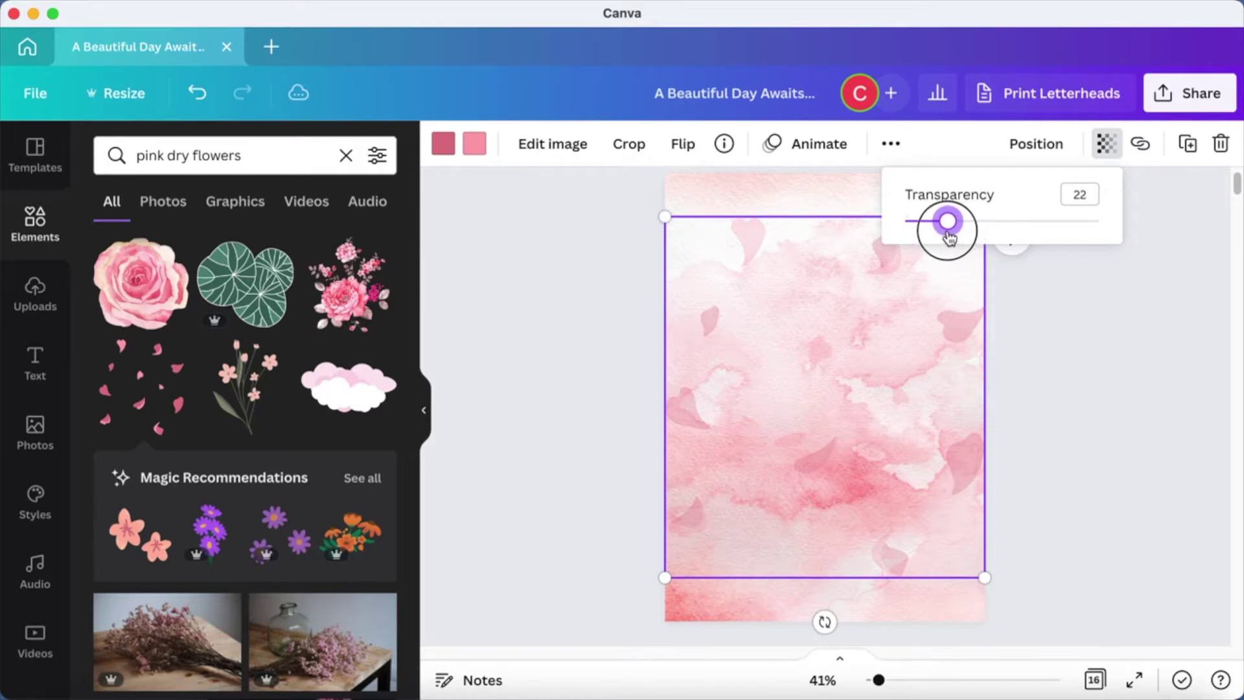
click(1051, 360)
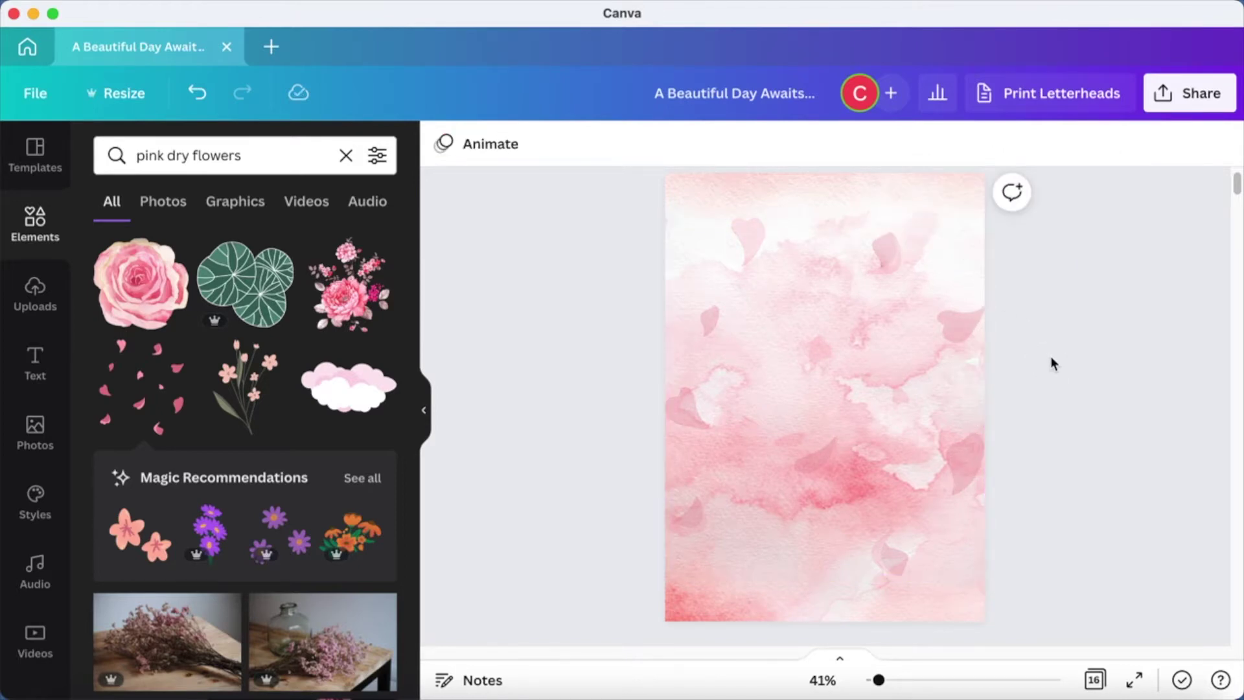
- Add the pink rose graphic, tilt it about 28 degrees and move it to the bottom-right corner
scroll(263, 480, down, 8)
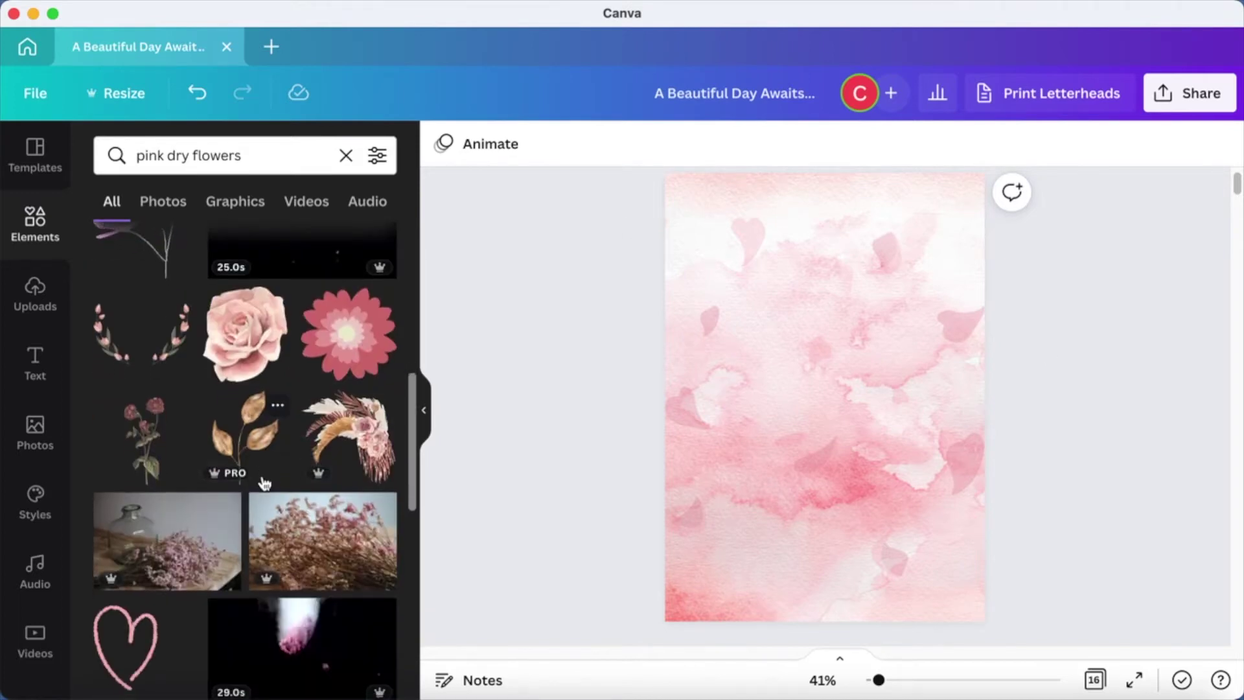
scroll(262, 483, down, 2)
scroll(263, 483, down, 1)
scroll(264, 483, down, 1)
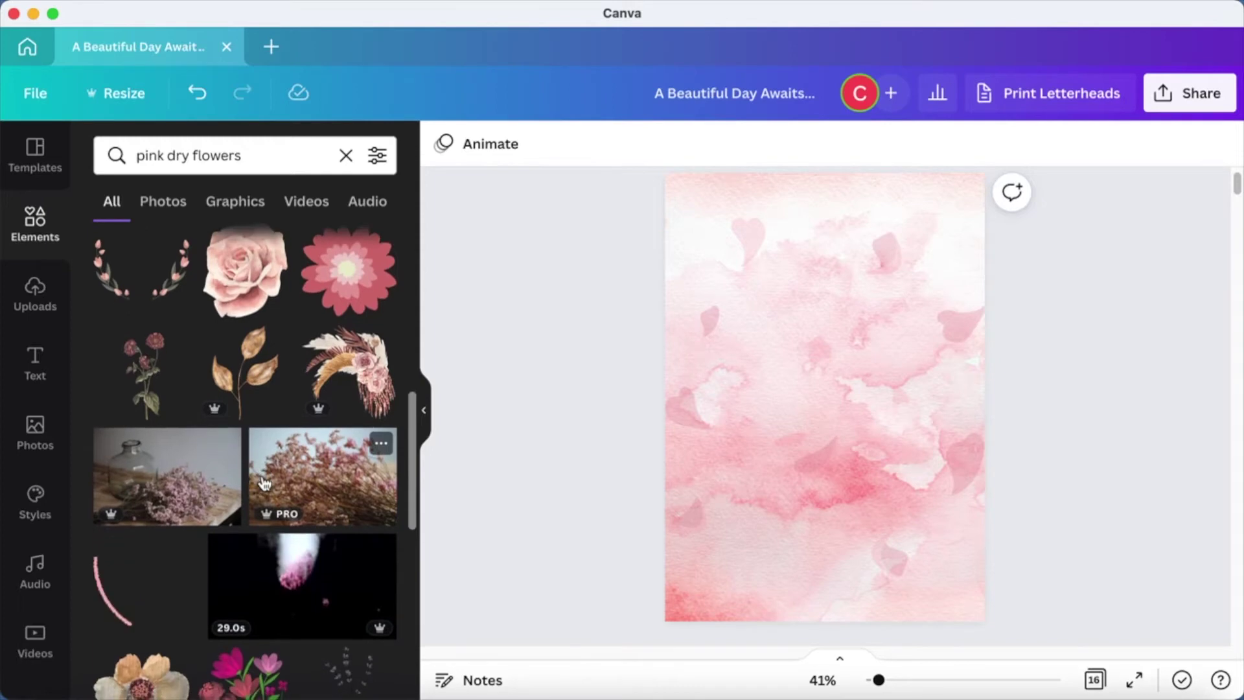
click(248, 301)
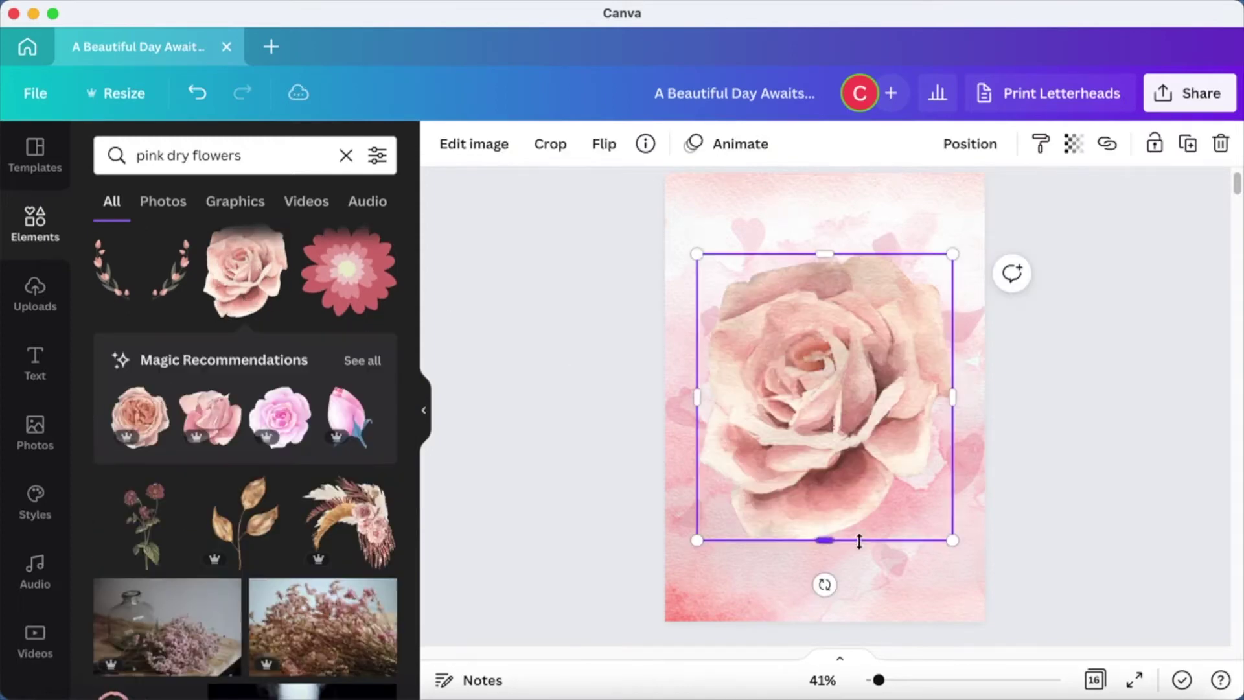
drag(802, 584, 747, 568)
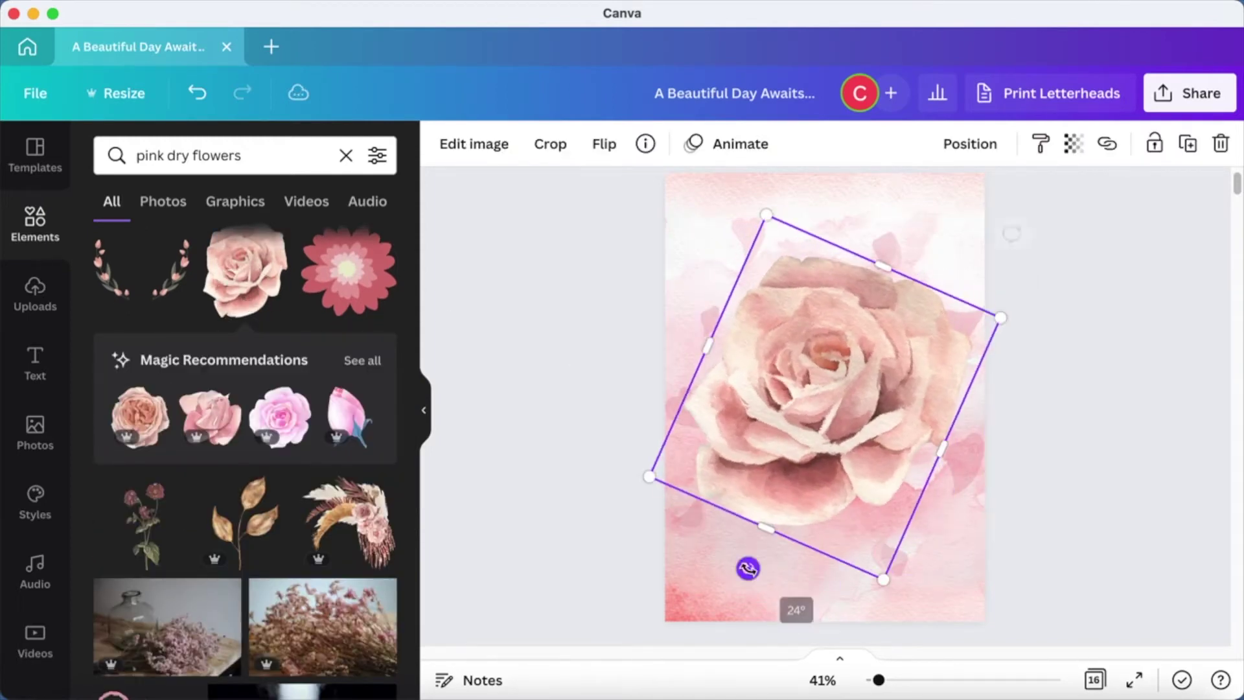
drag(853, 448, 934, 604)
- Fade the rose to transparency 55
click(1074, 145)
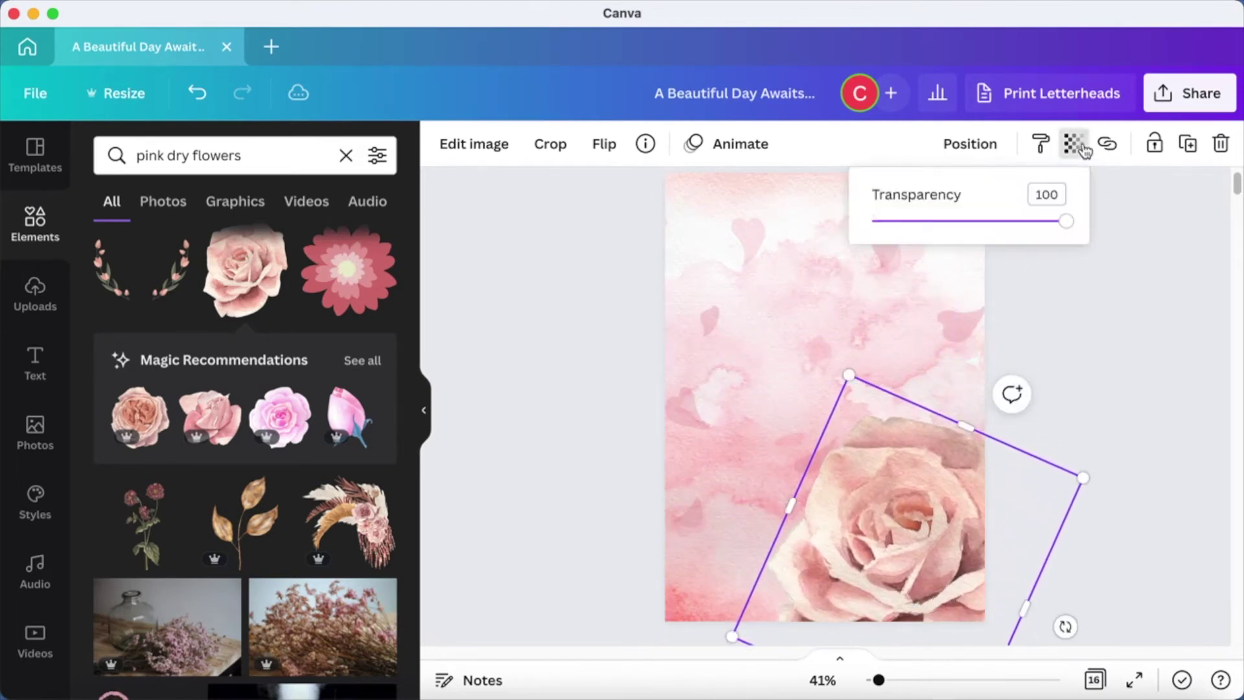
drag(1061, 228, 981, 231)
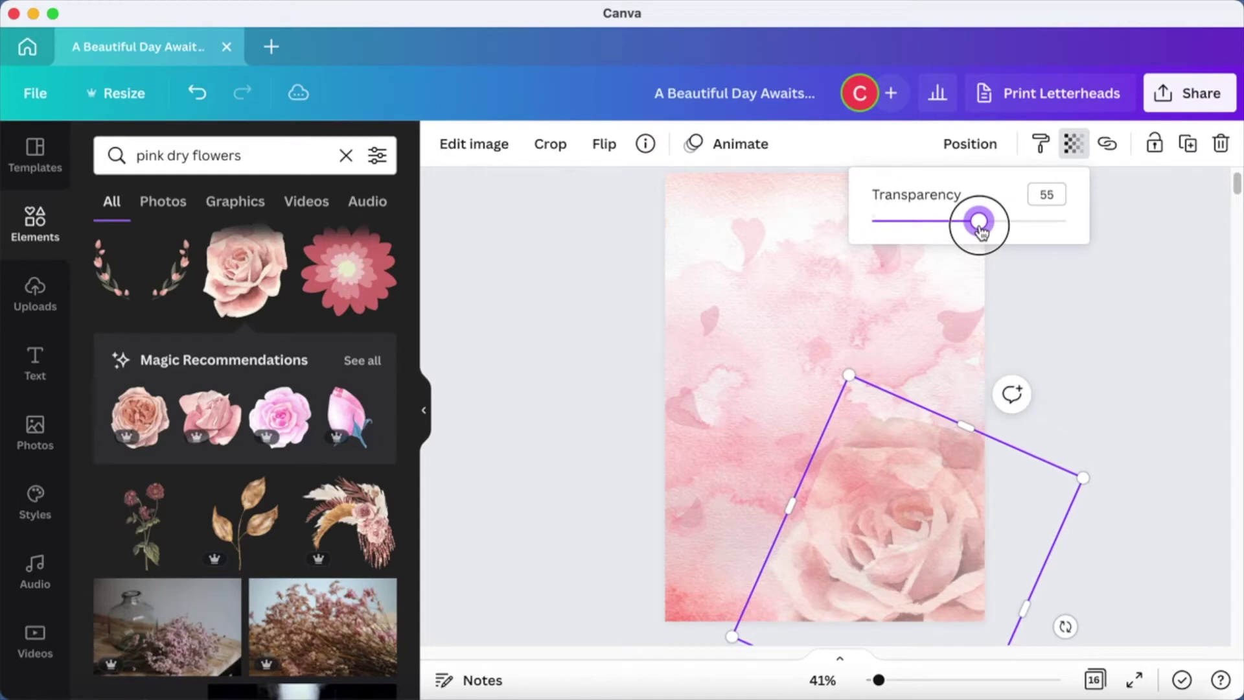
click(1142, 350)
click(1140, 348)
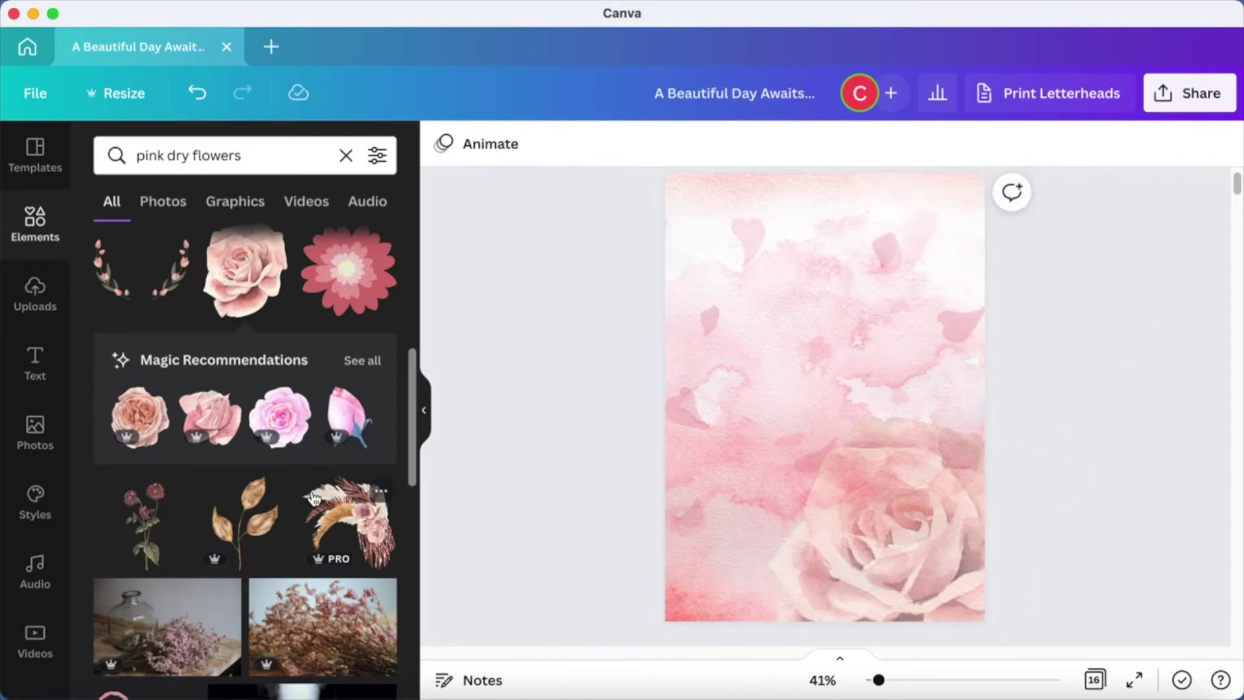
scroll(313, 498, down, 6)
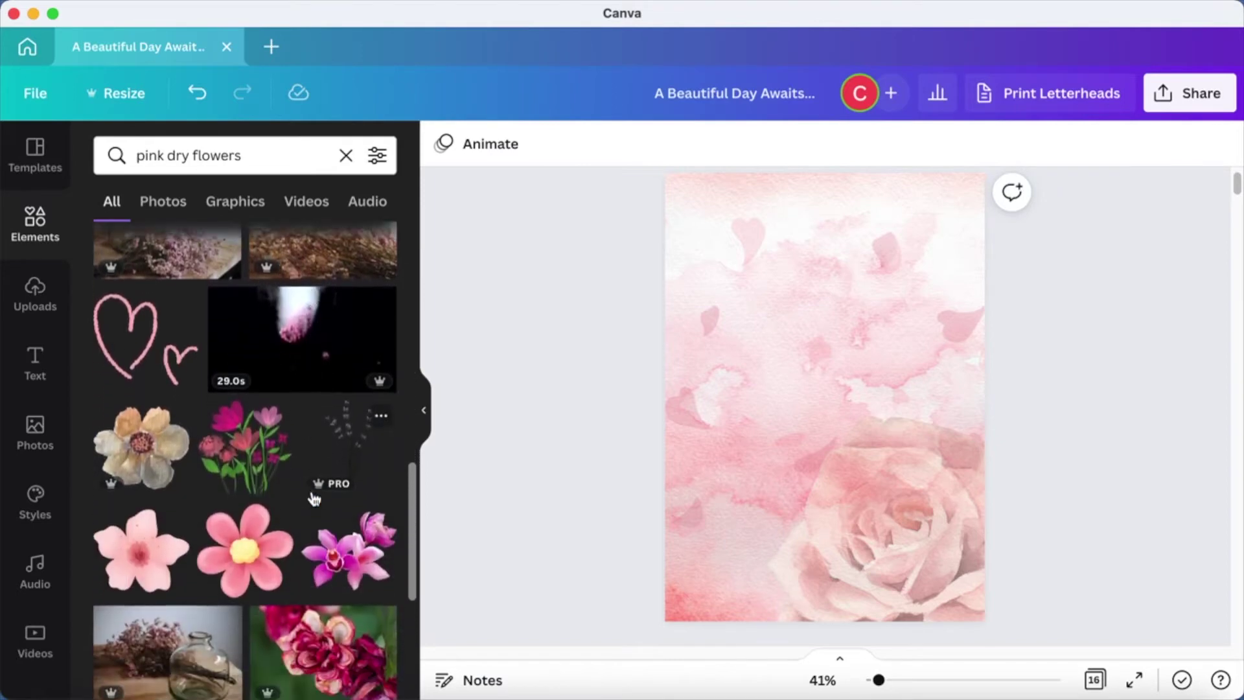
- Add the cherry-blossom branch graphic and move it to the page's top-left corner
scroll(313, 498, down, 4)
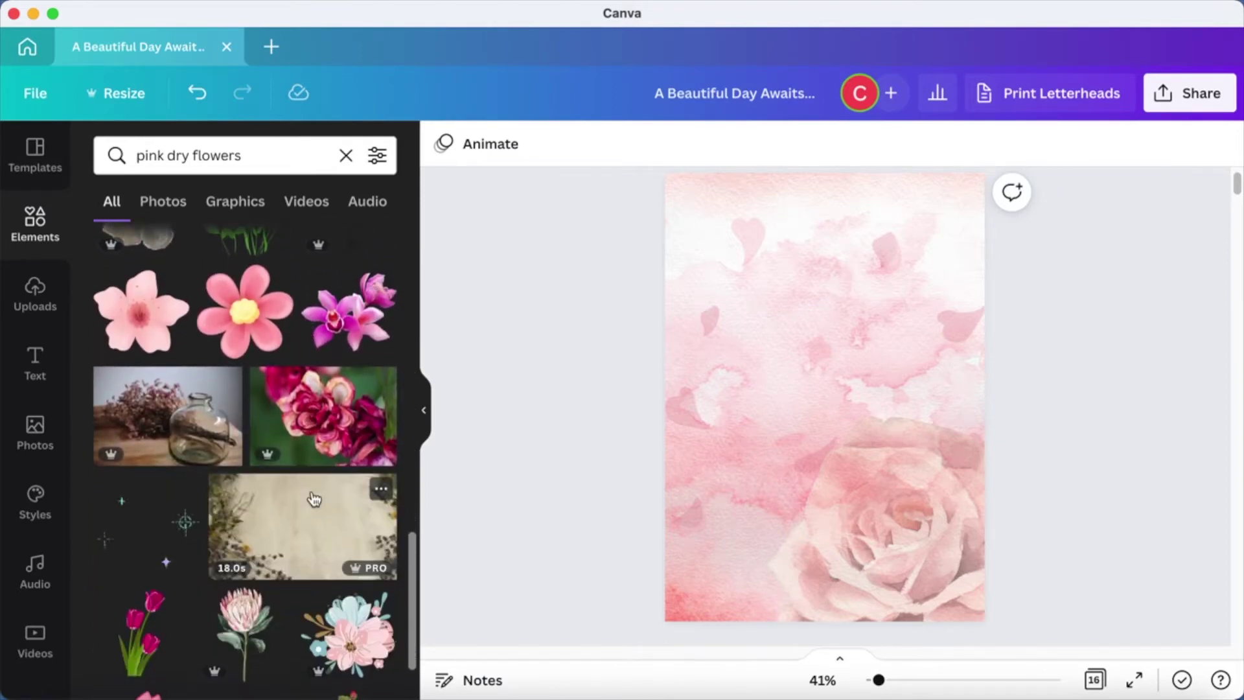
scroll(313, 498, down, 5)
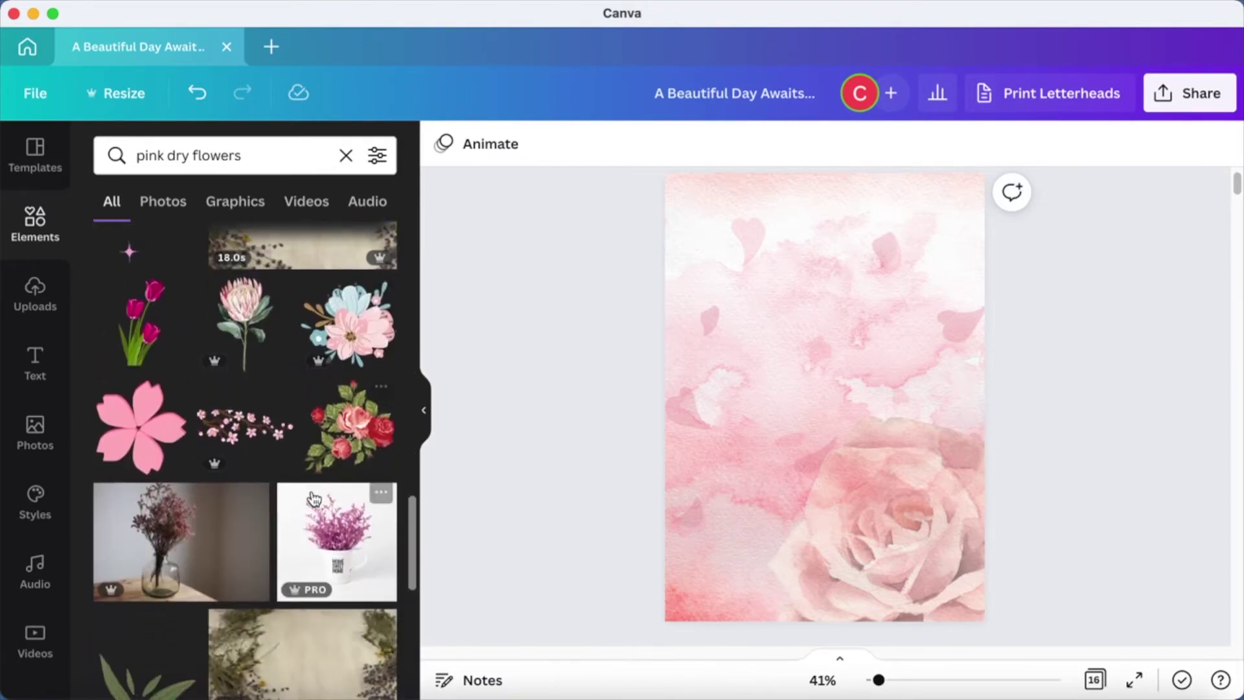
click(245, 427)
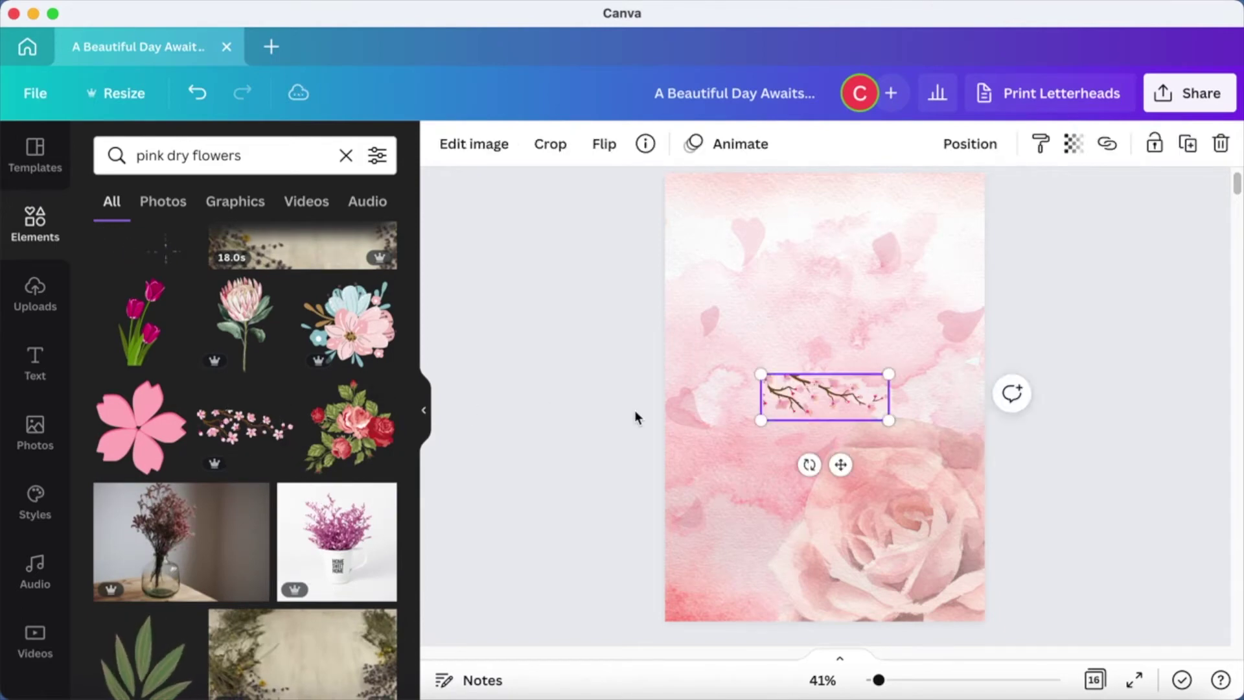
drag(793, 438, 698, 234)
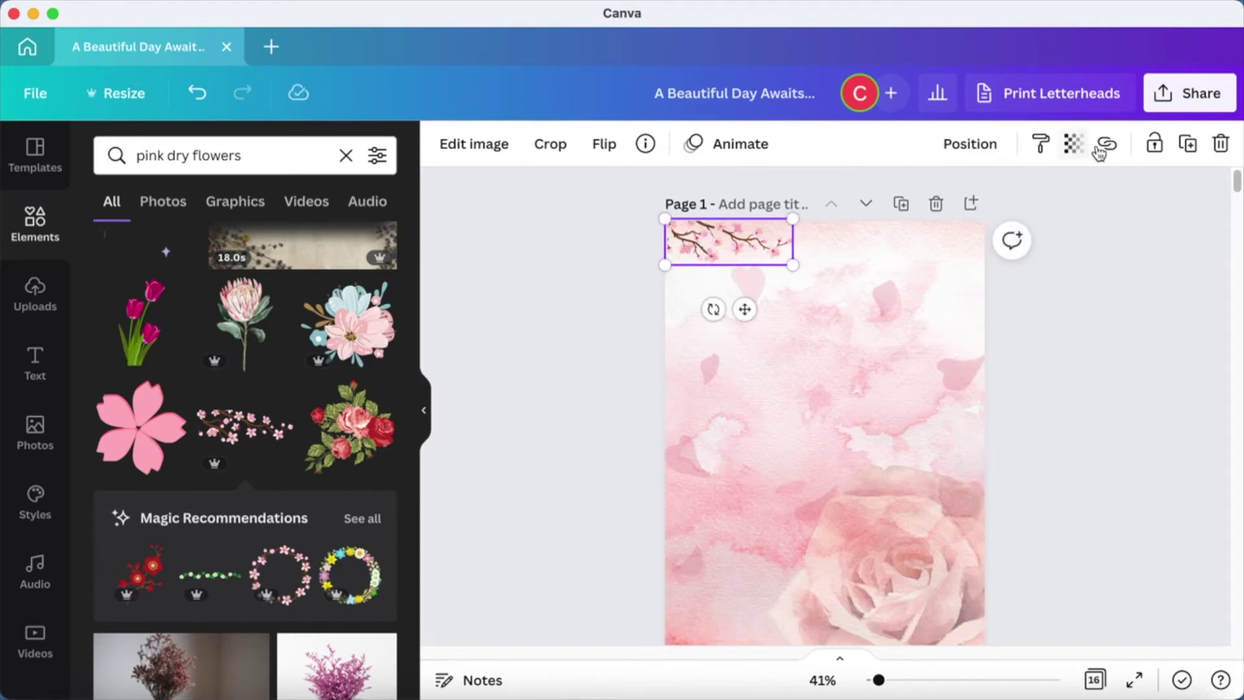
- Fade the cherry-blossom branch to transparency of about 29
click(1074, 143)
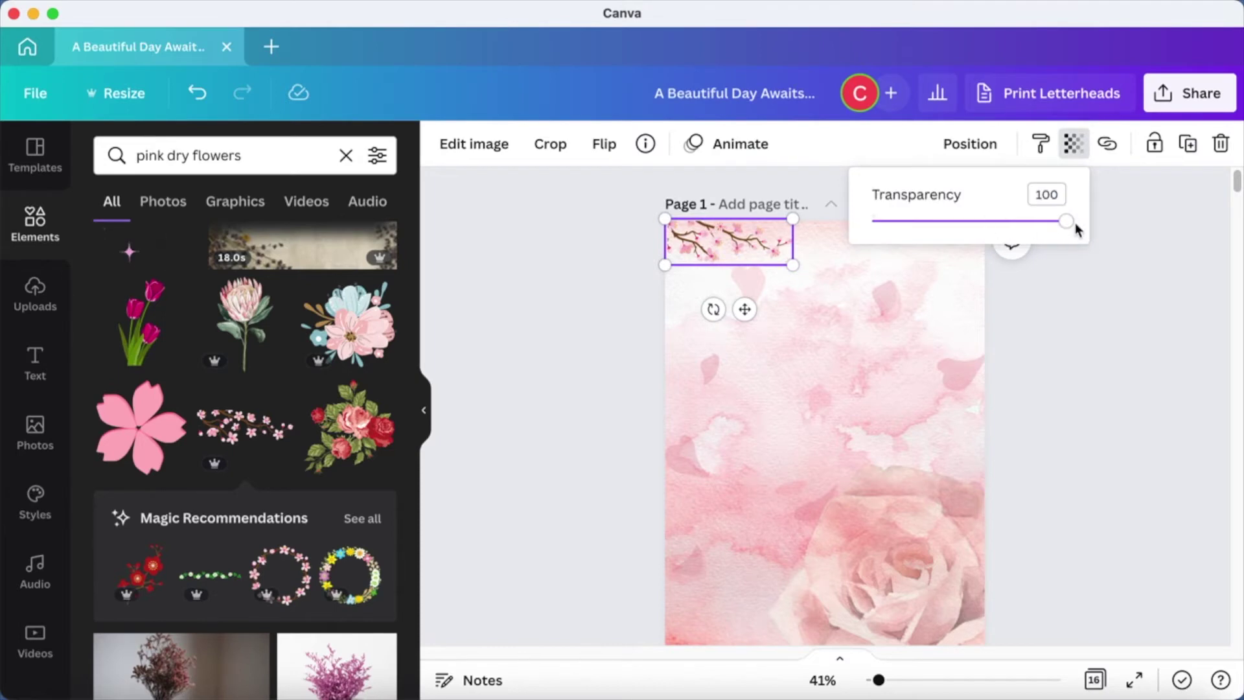
drag(1068, 225, 938, 242)
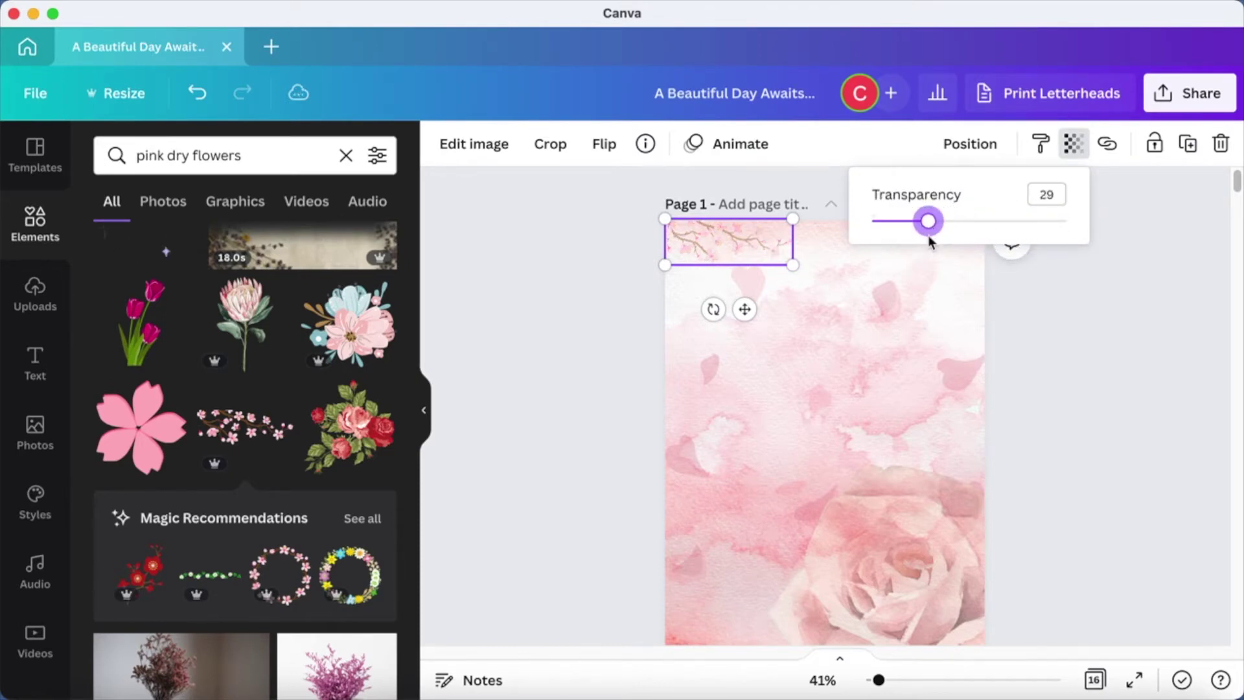
click(1055, 314)
scroll(1056, 316, down, 2)
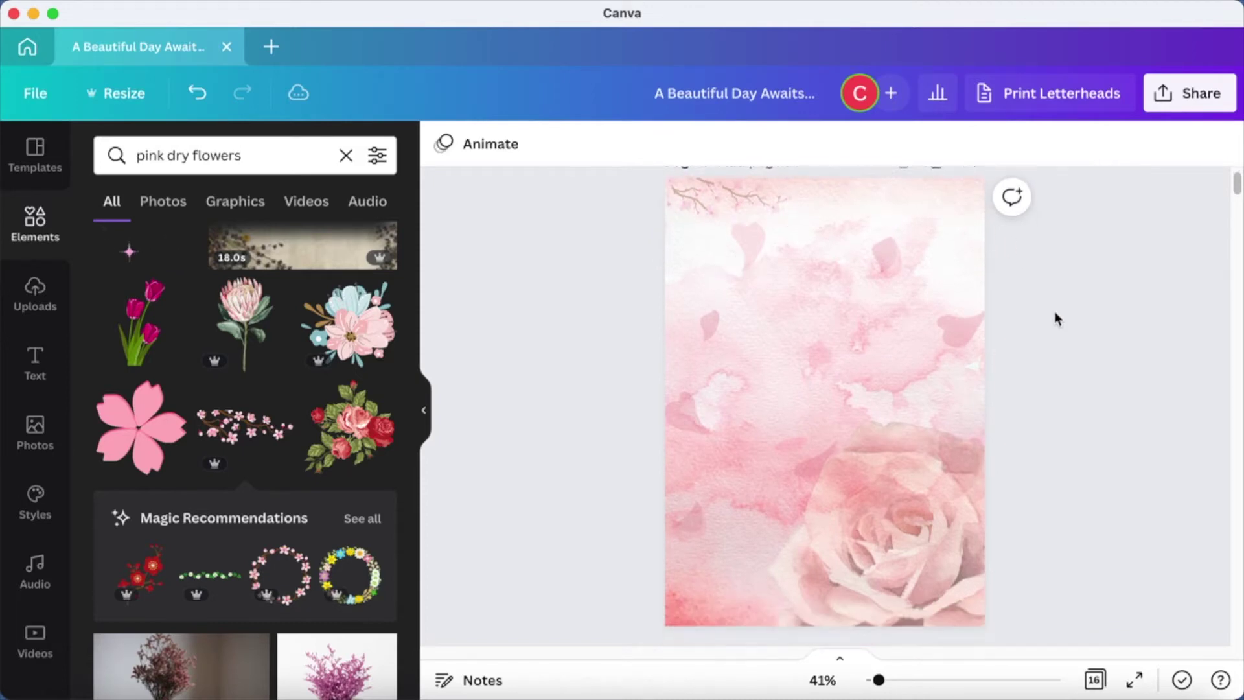
scroll(1057, 318, up, 1)
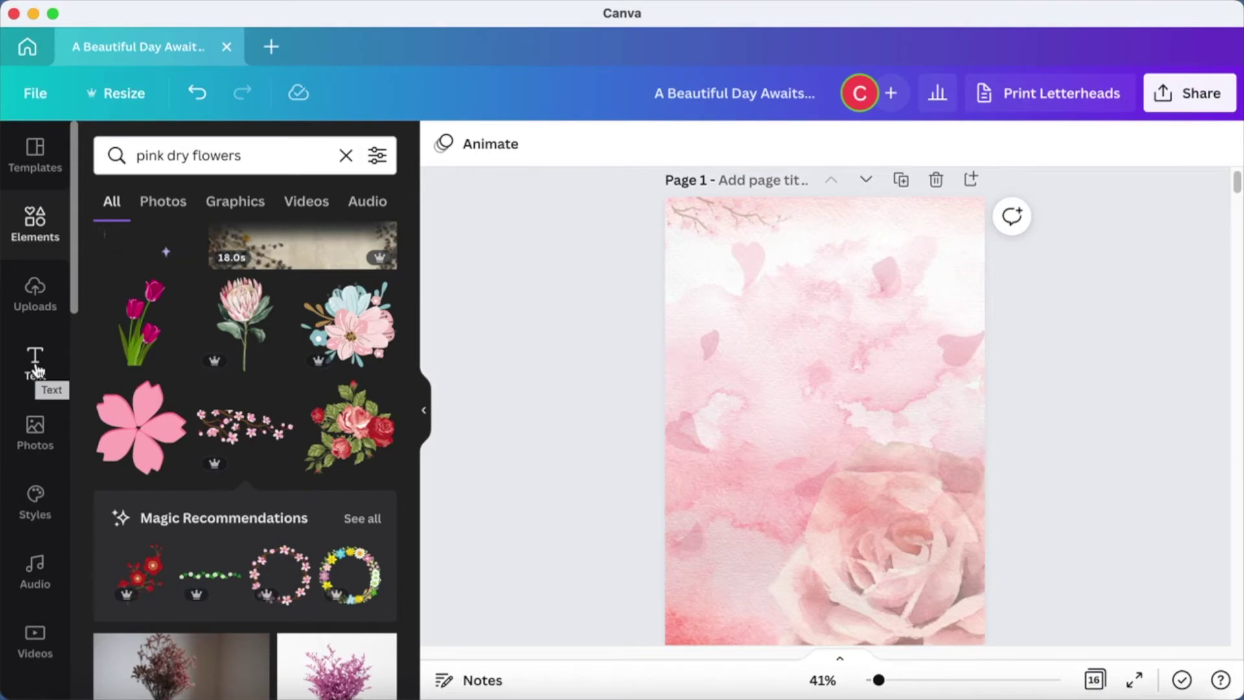
click(247, 153)
- Search photos for 'japanese temple' and add the snowy golden pavilion photo
double_click(247, 152)
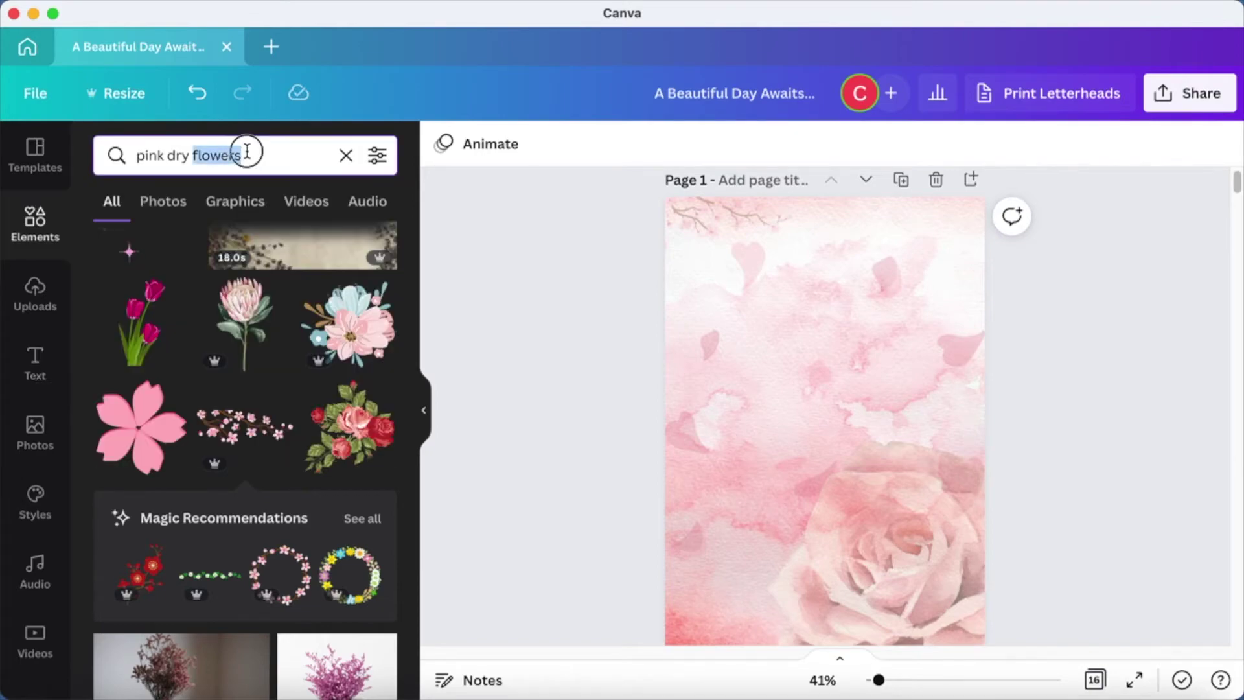
text(japanese temple)
key(Return)
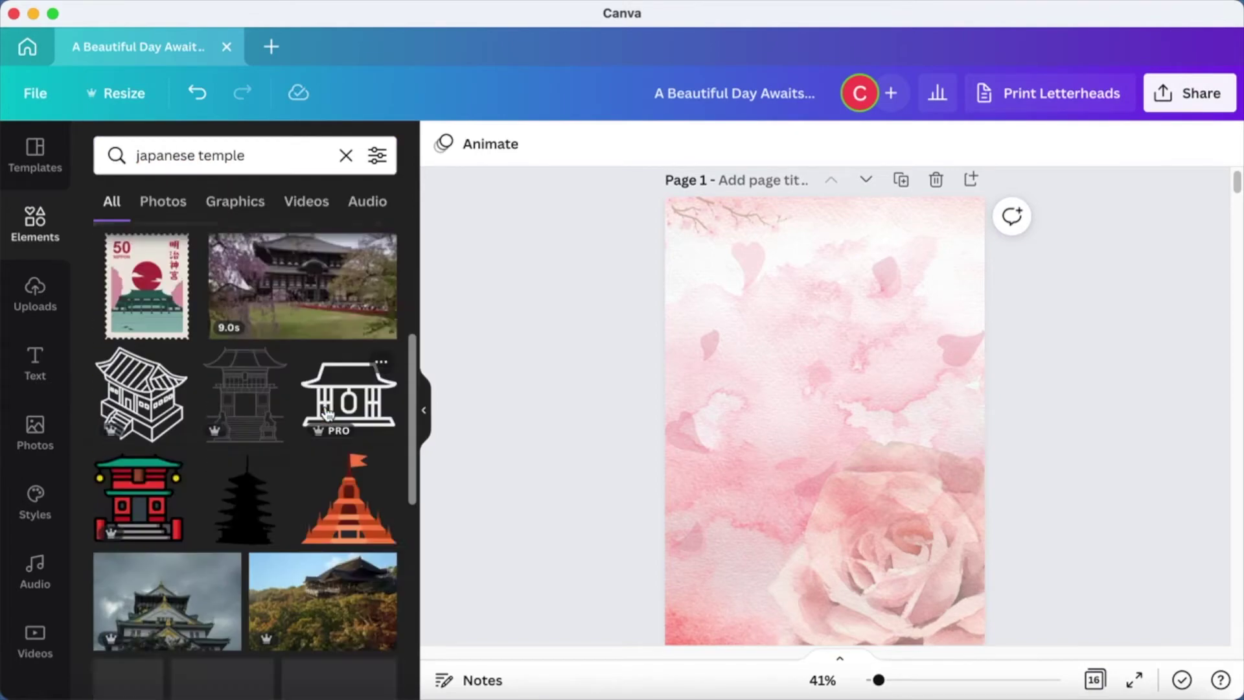
click(163, 201)
scroll(296, 531, down, 5)
scroll(296, 530, down, 10)
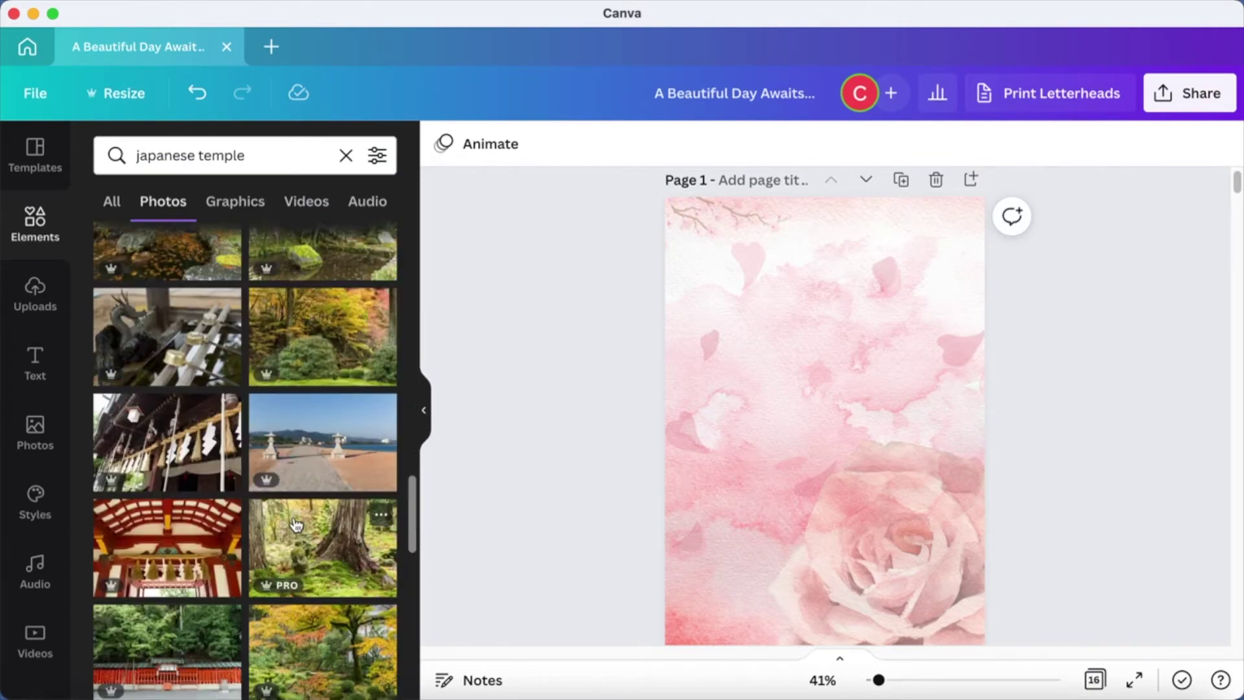
click(296, 524)
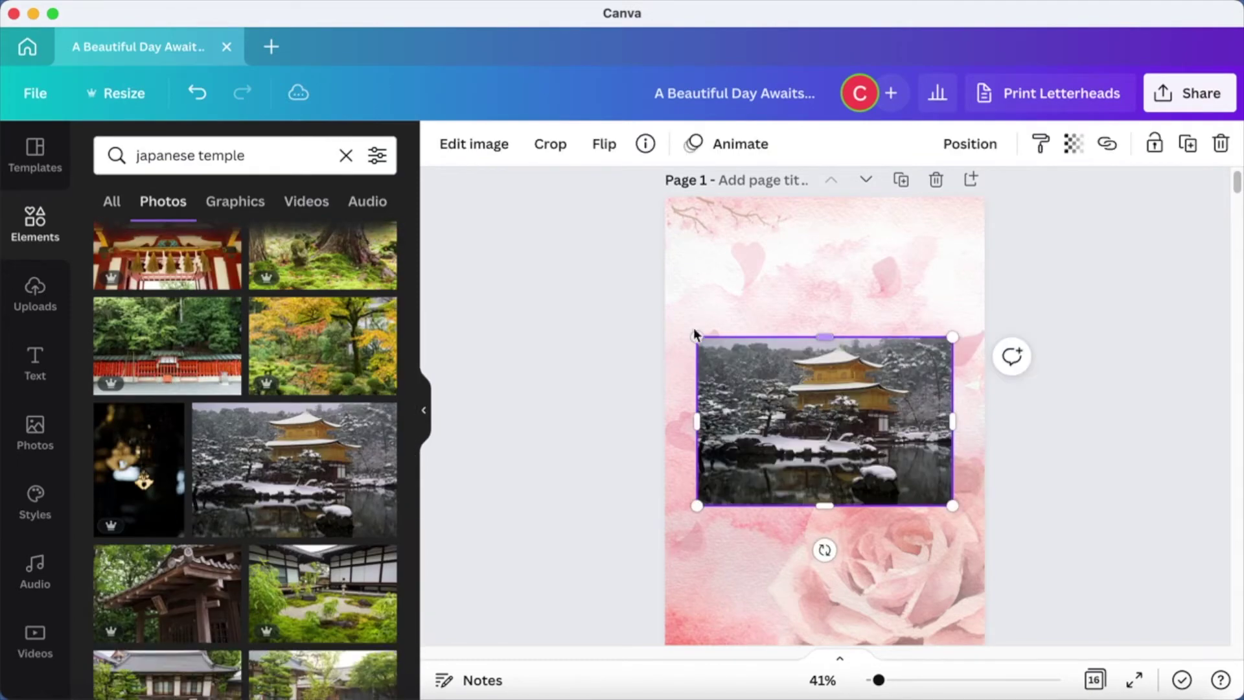
- Enlarge the pavilion photo, crop its bottom, left and right sides, and place it upper right
drag(674, 316, 655, 289)
drag(810, 373, 902, 330)
drag(727, 467, 612, 550)
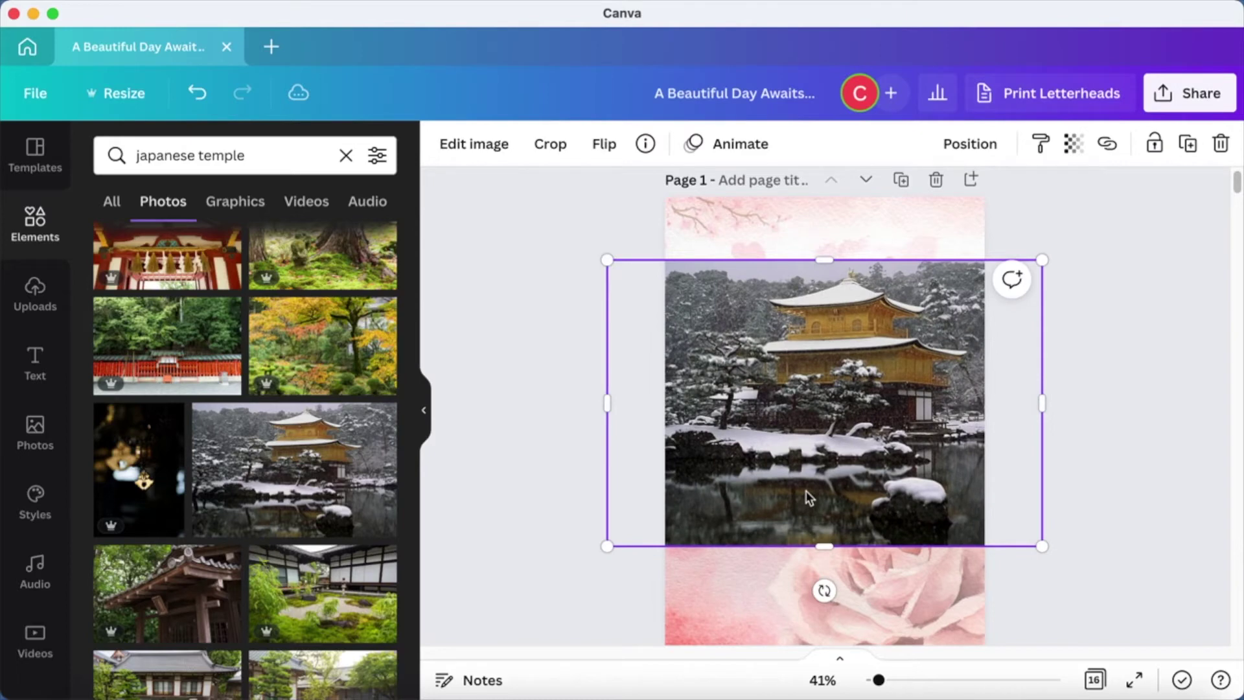
drag(823, 546, 824, 427)
drag(606, 342, 757, 348)
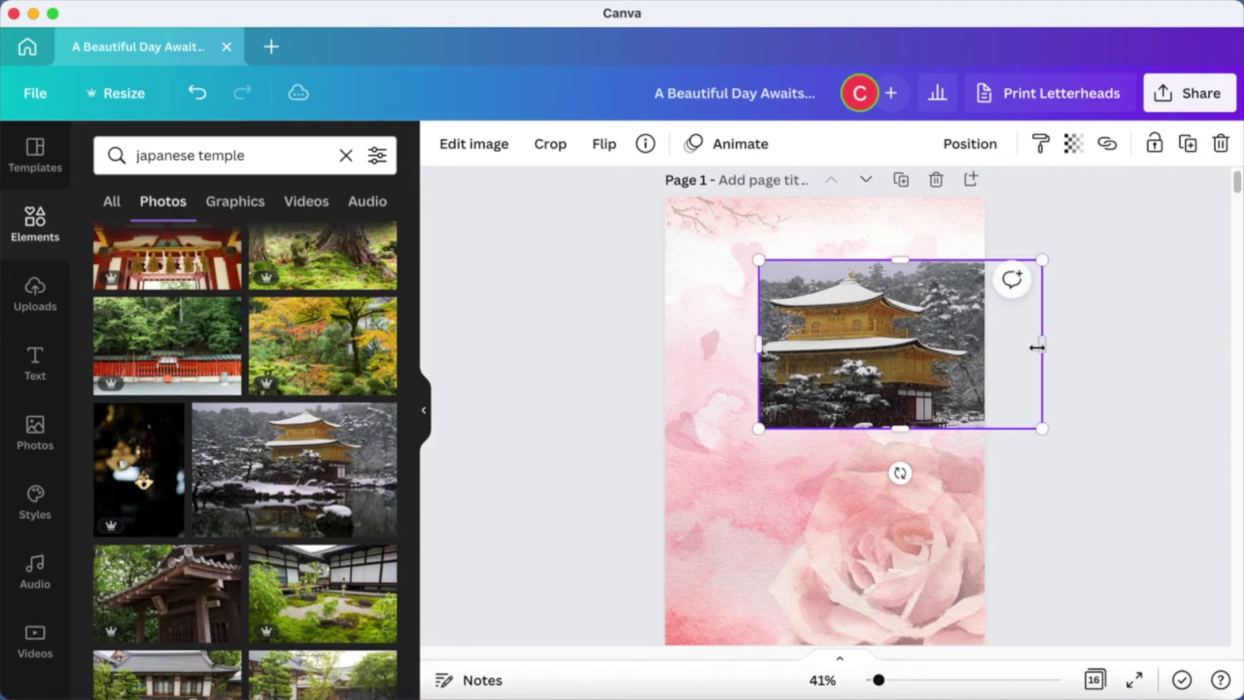
drag(1045, 345, 972, 353)
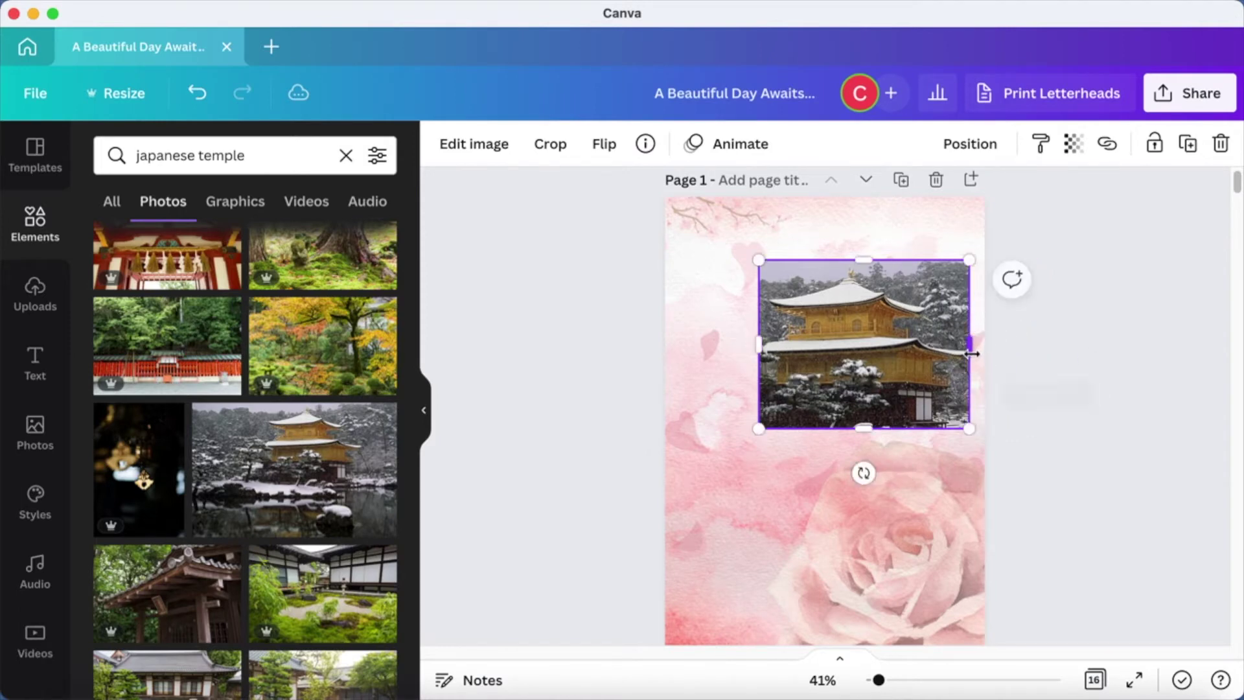
drag(871, 348, 887, 355)
click(1073, 142)
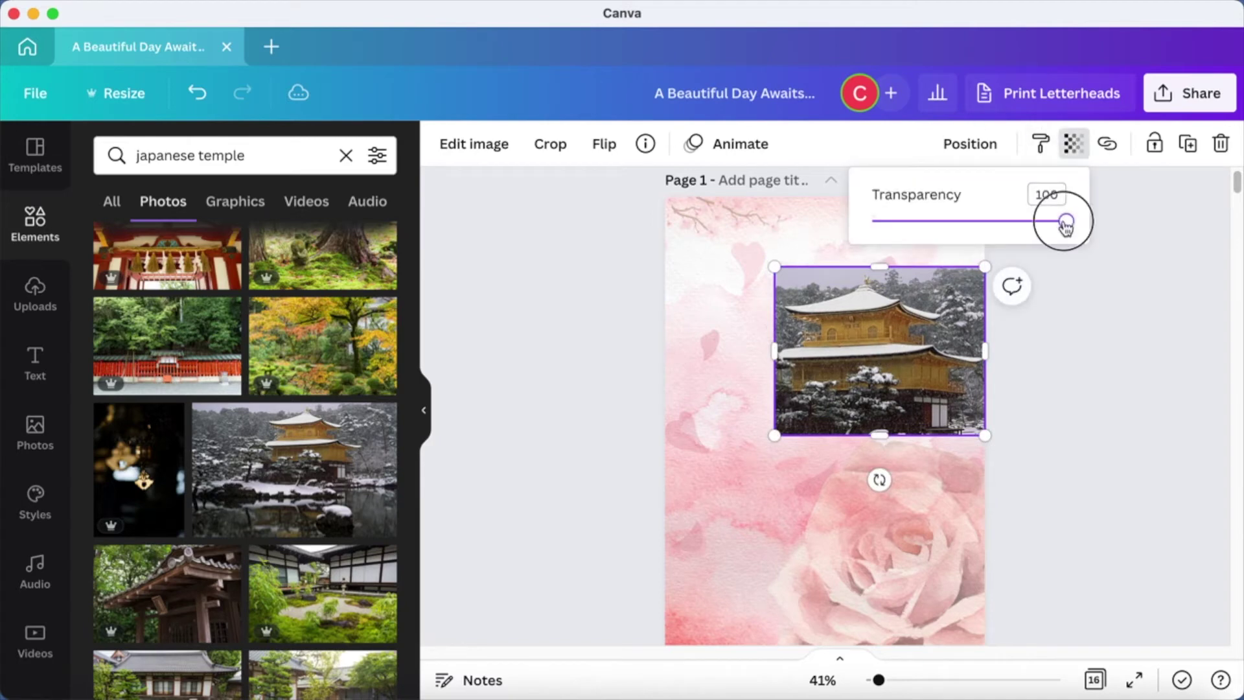
- Fade the temple photo to about 34% transparency
drag(1066, 225, 915, 245)
click(1106, 397)
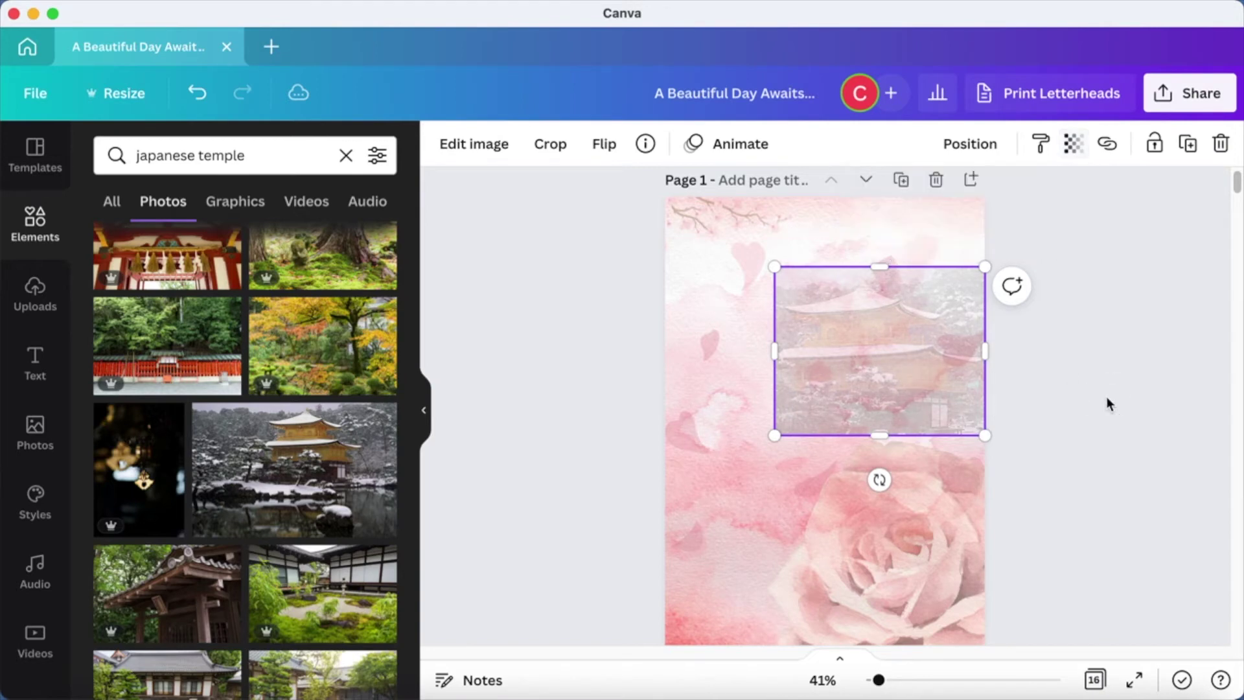
click(1106, 396)
- Enlarge the temple photo to fill the page from the left edge to the bottom
click(881, 329)
drag(774, 435, 670, 538)
drag(822, 438, 823, 362)
click(1099, 390)
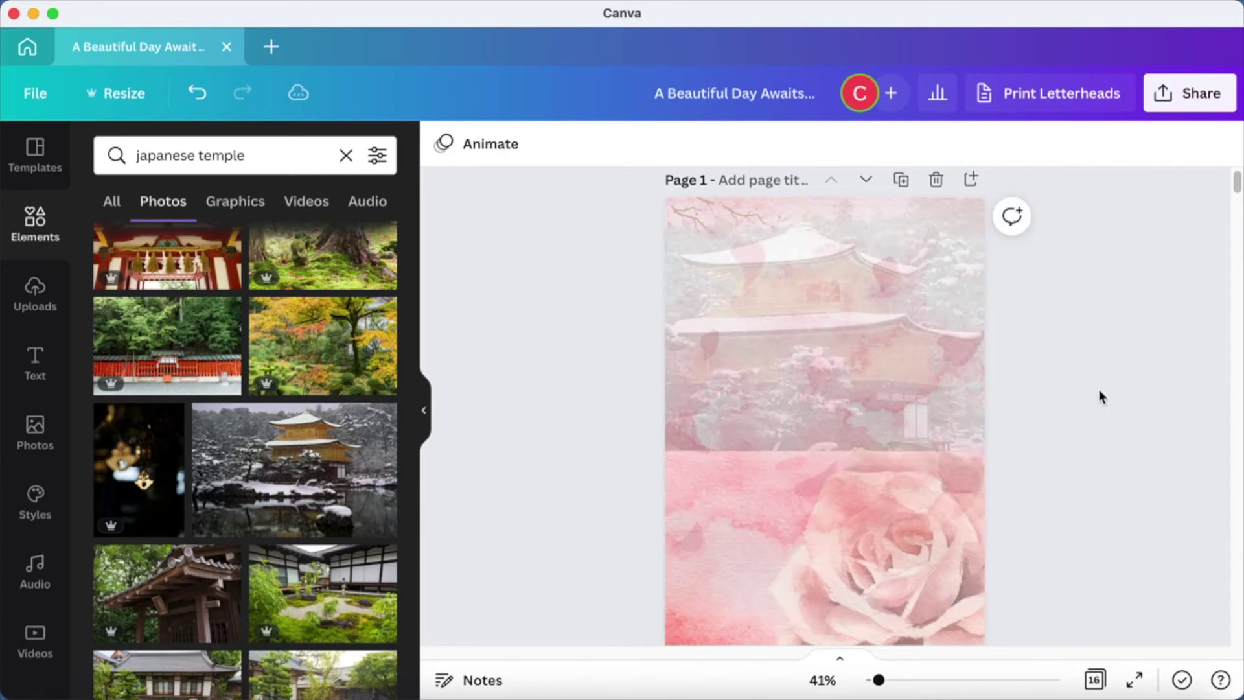
click(913, 384)
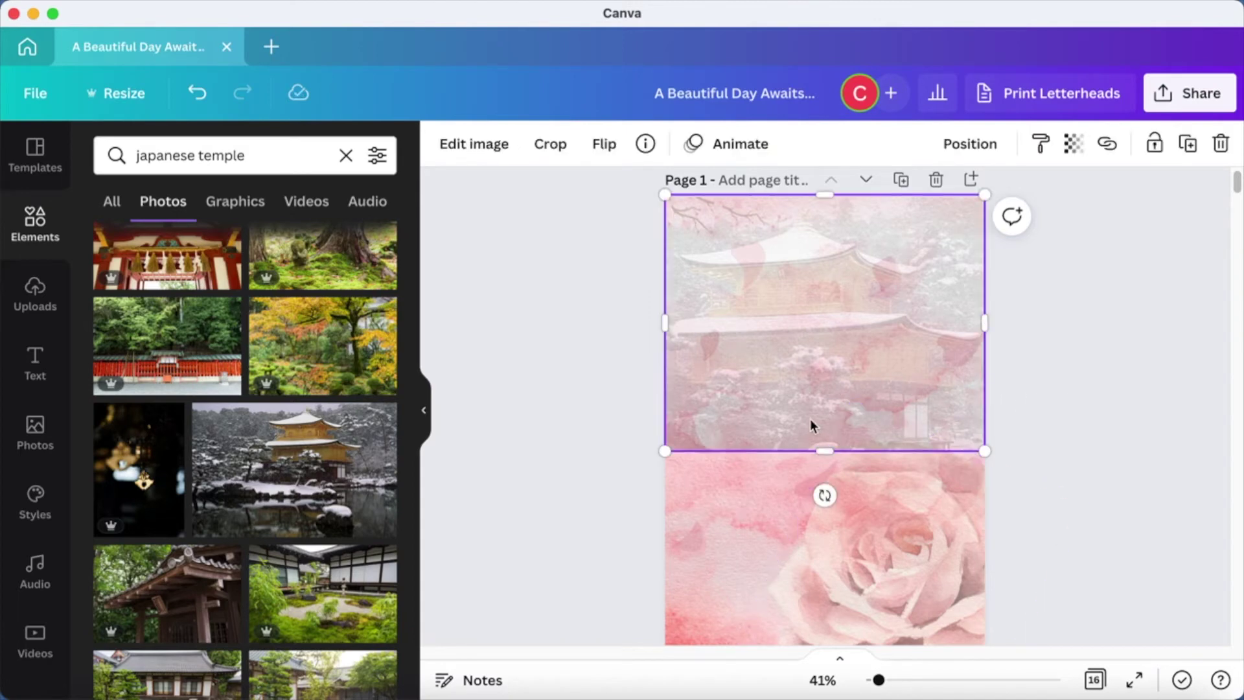
drag(825, 449, 829, 658)
mouse_move(822, 477)
mouse_down()
mouse_move(841, 486)
mouse_move(827, 476)
mouse_up()
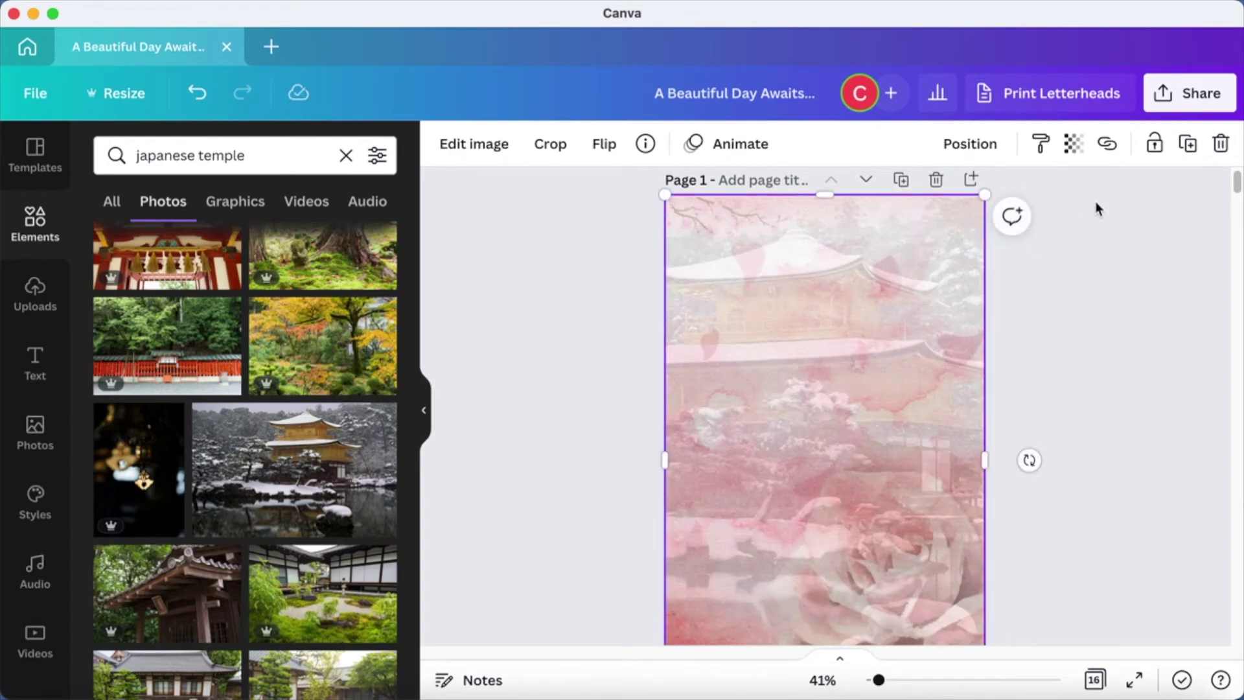
- Set the temple photo's transparency to 14 and send it to the back
click(1075, 146)
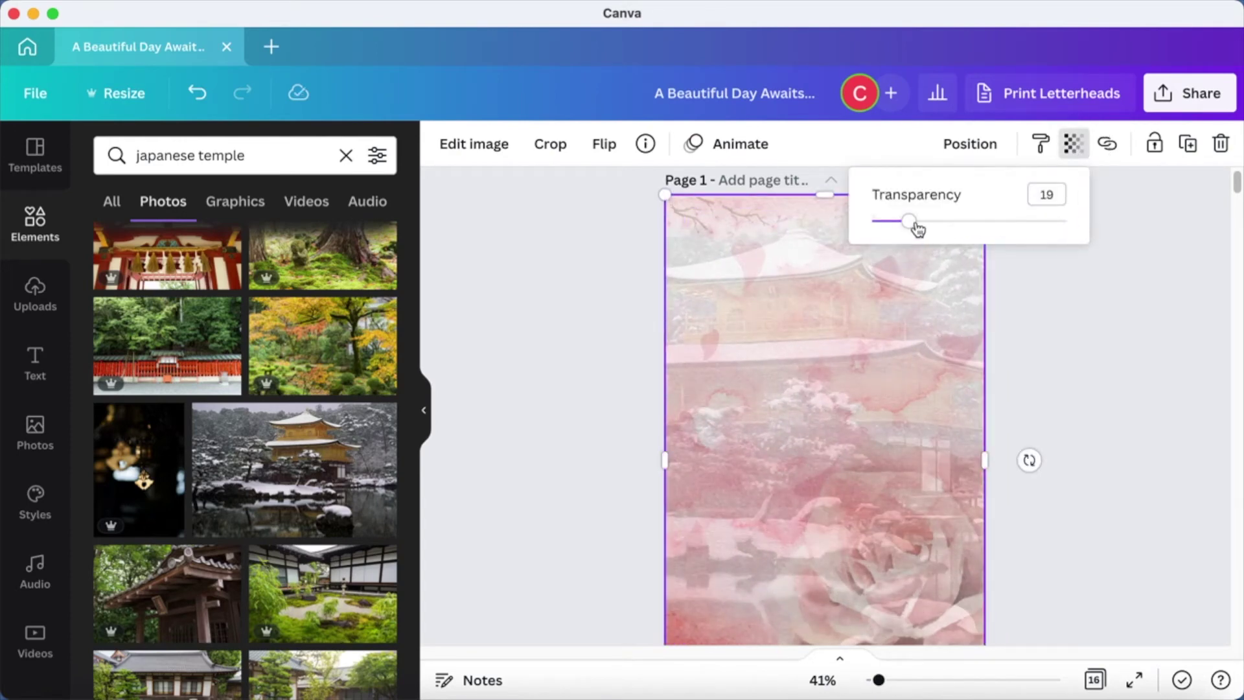
drag(913, 226, 901, 228)
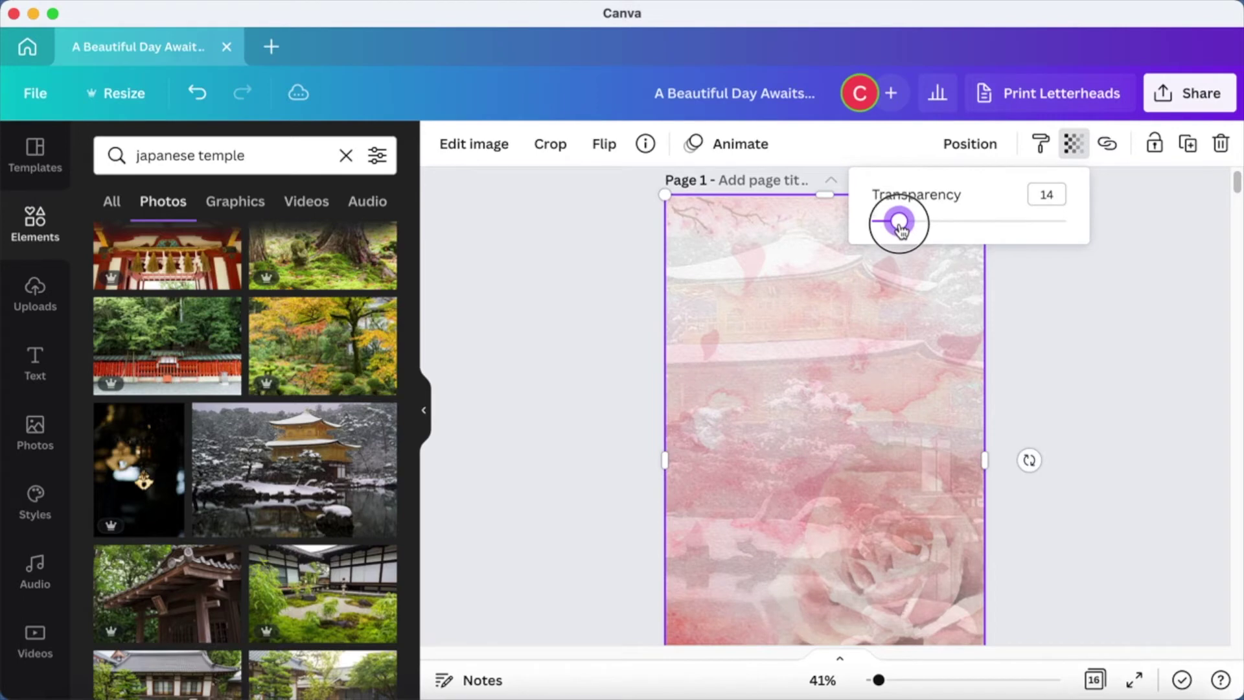
right_click(942, 341)
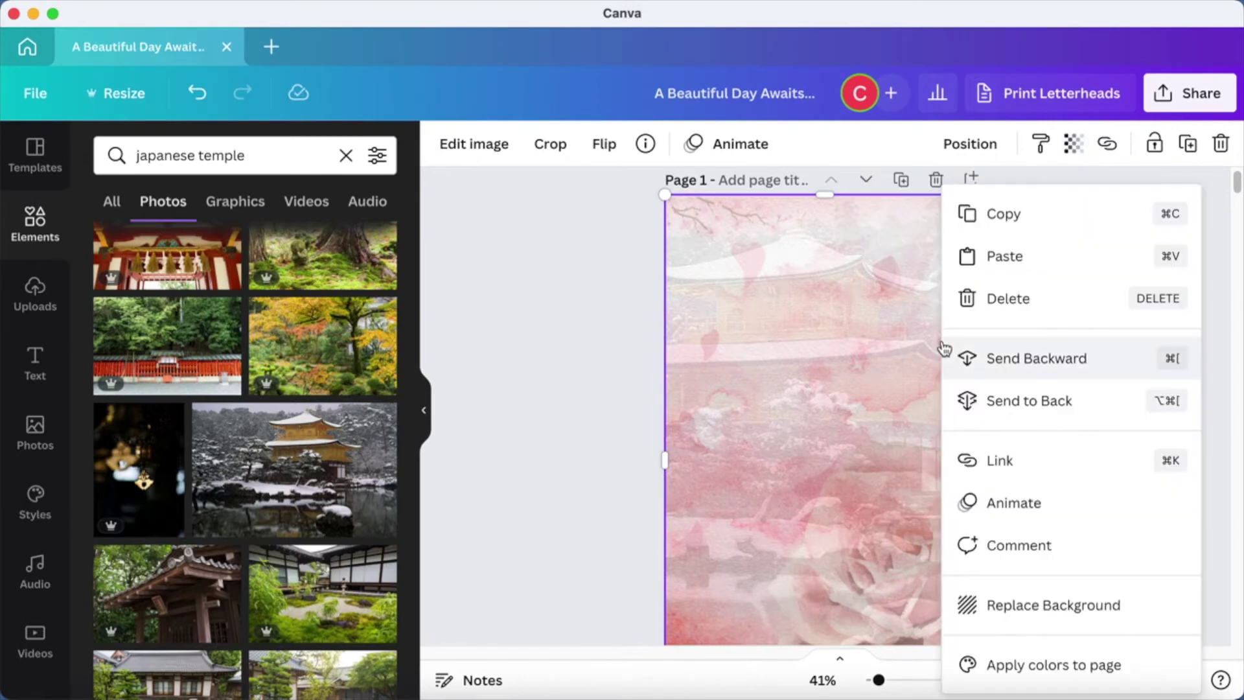
click(1022, 400)
click(1065, 402)
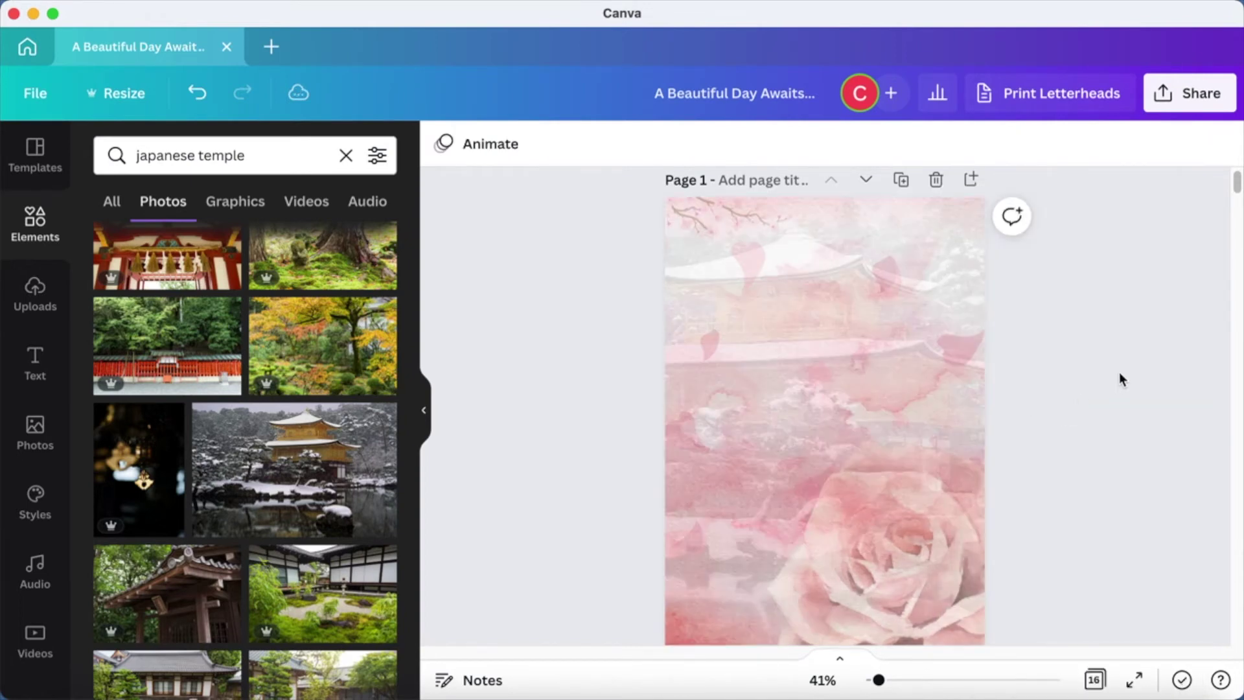
scroll(1119, 373, down, 2)
scroll(1120, 374, up, 1)
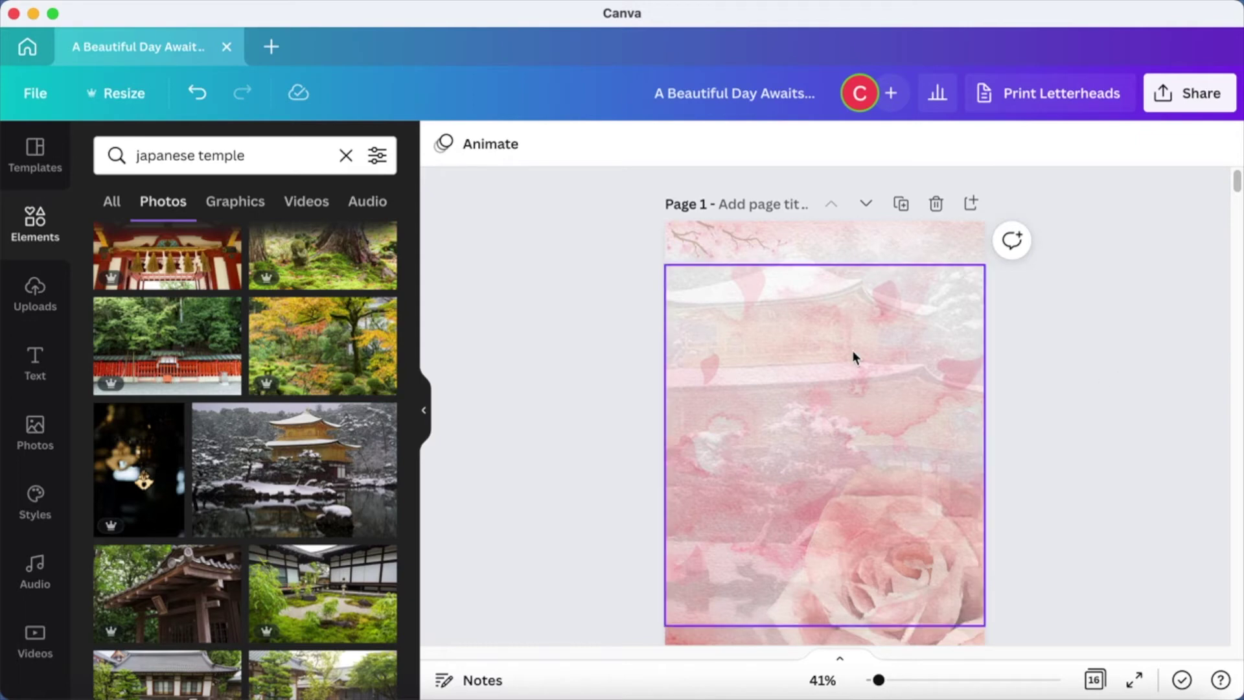
click(717, 242)
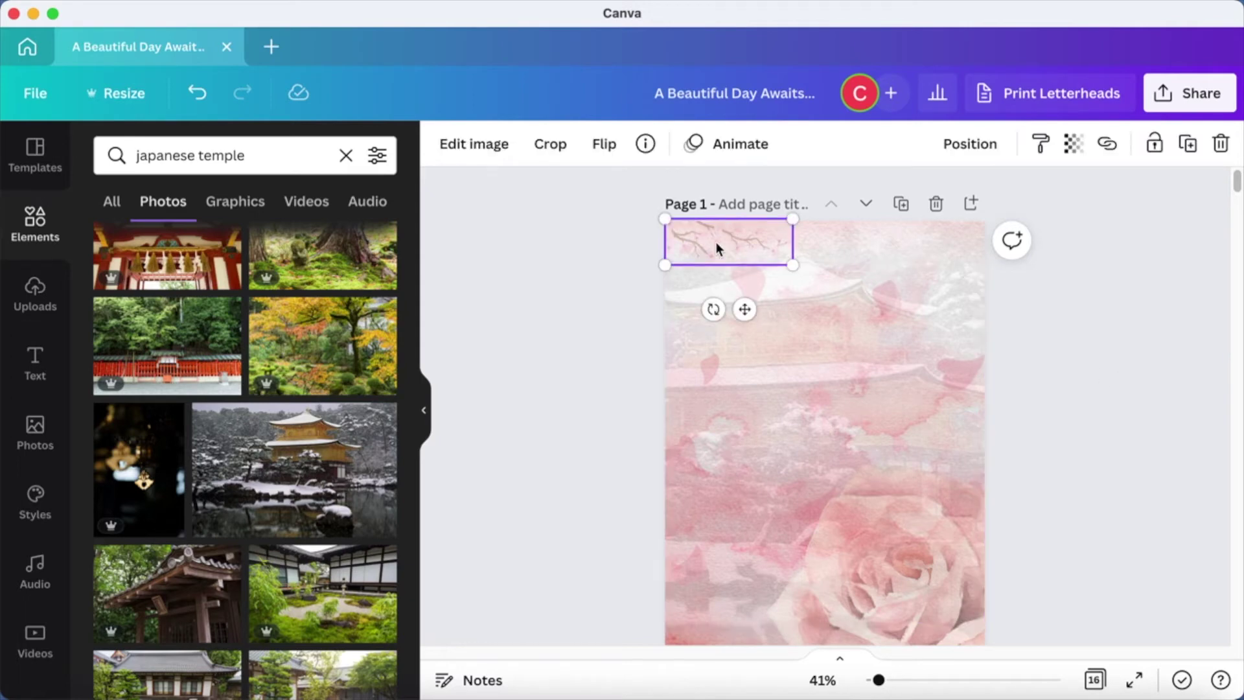
- Flip the cherry-blossom branch horizontally and nudge it lower and further right
drag(715, 242, 900, 333)
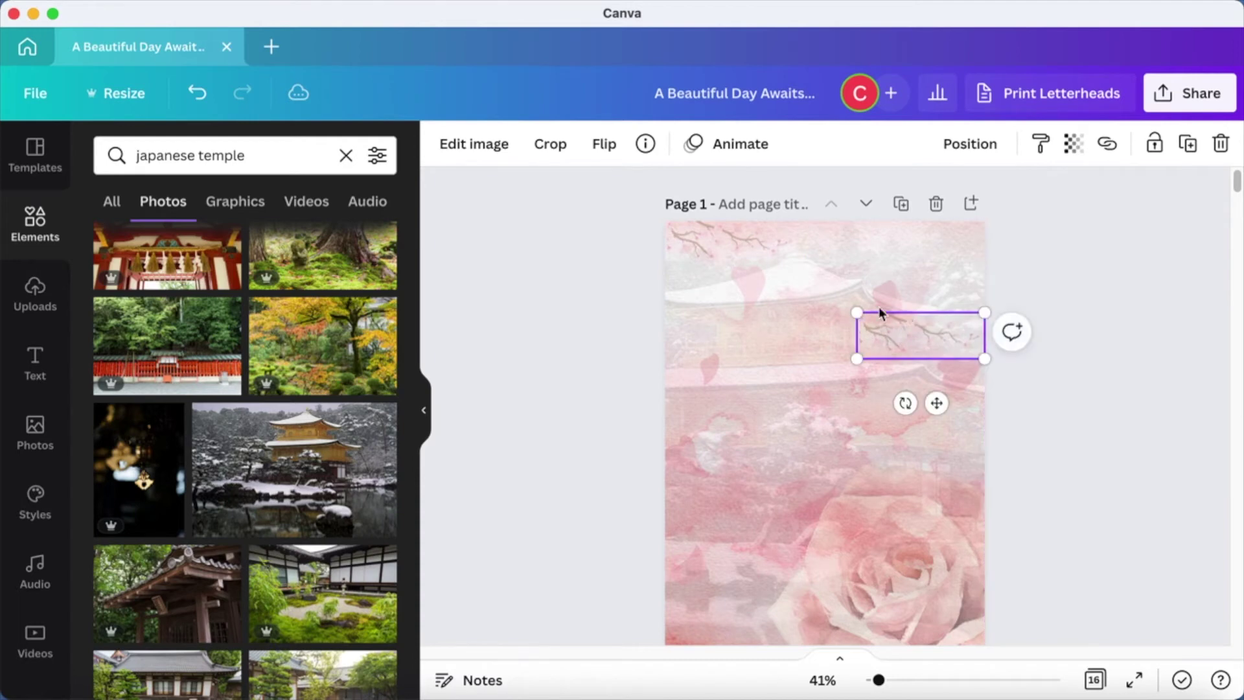
click(602, 145)
click(628, 194)
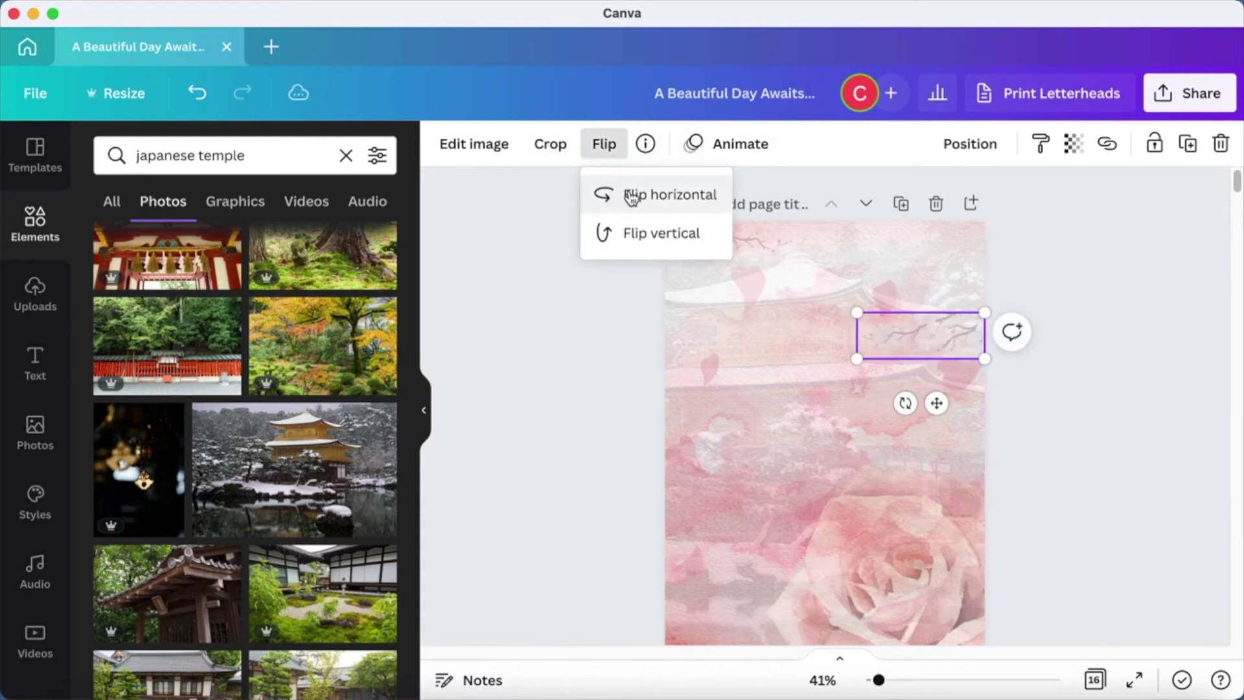
click(920, 329)
drag(920, 329, 921, 334)
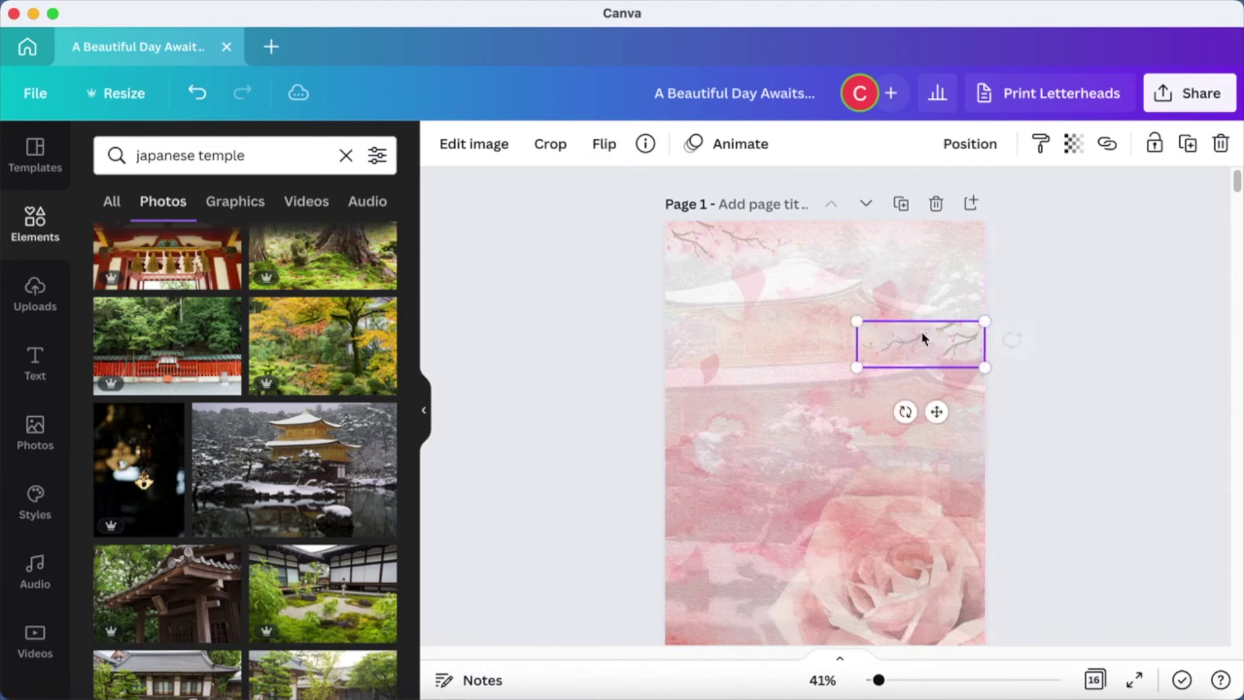
click(1097, 363)
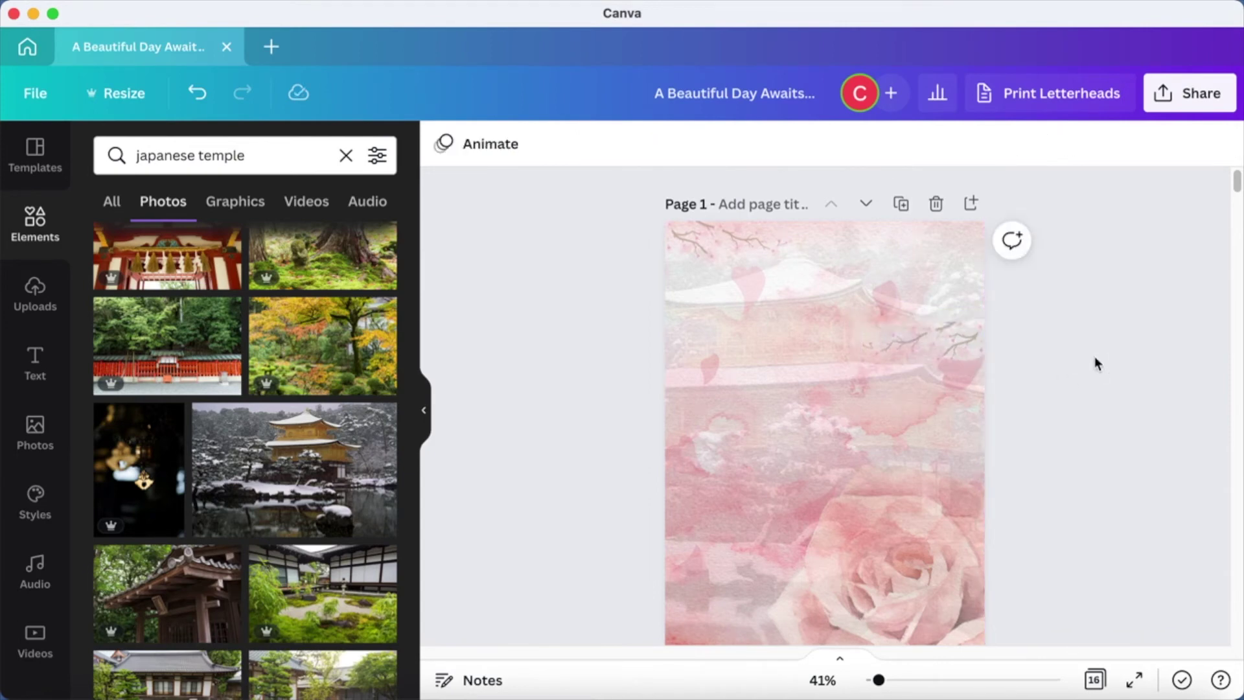
click(34, 364)
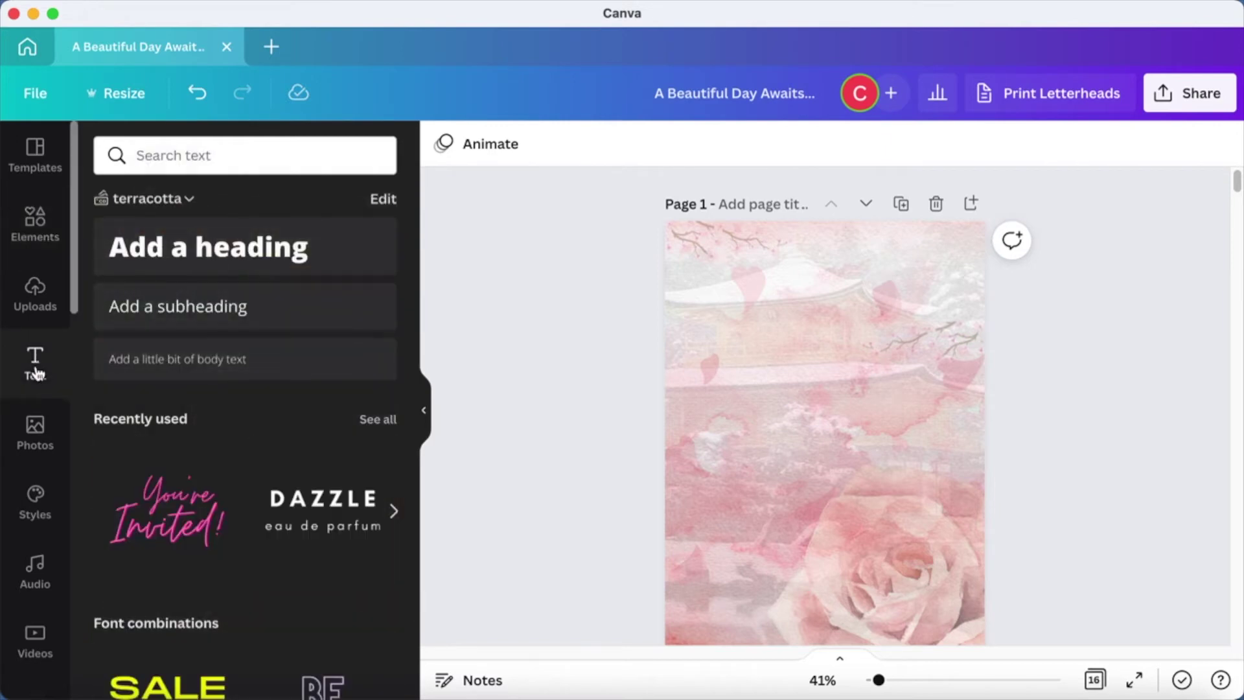
- Add a body-text box at the bottom-right edge reading 'A Beautiful Day Awaits'
click(241, 362)
scroll(723, 414, down, 2)
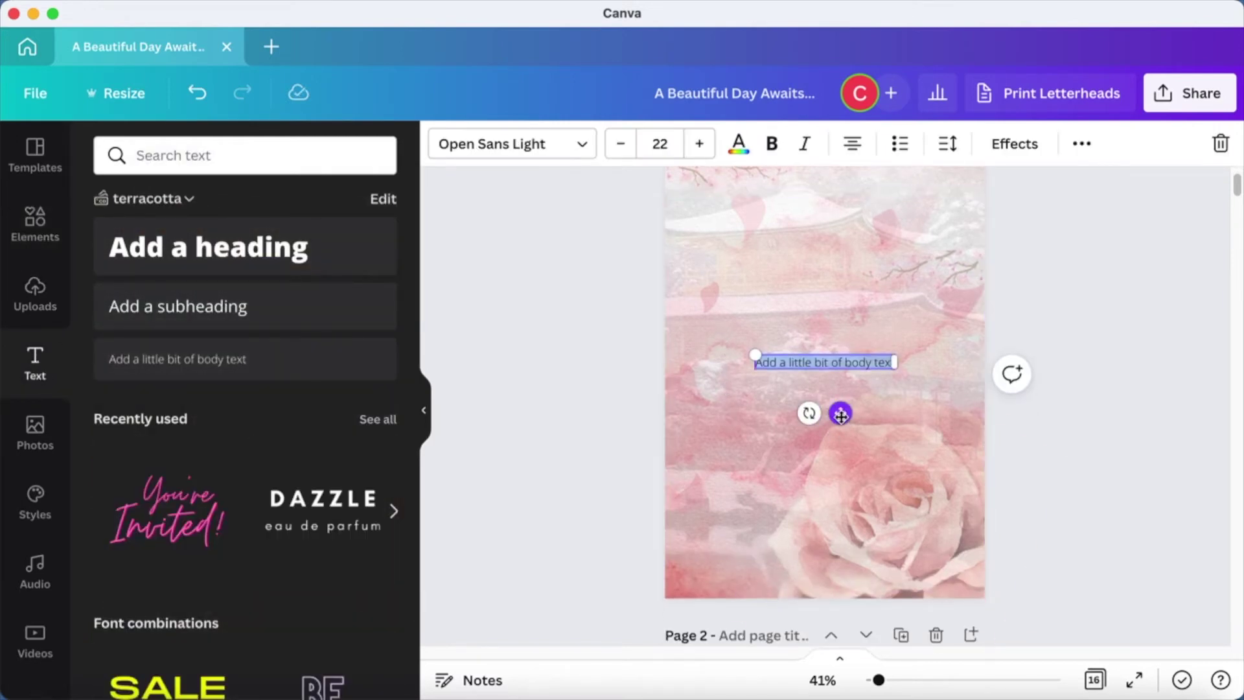
drag(840, 415, 931, 638)
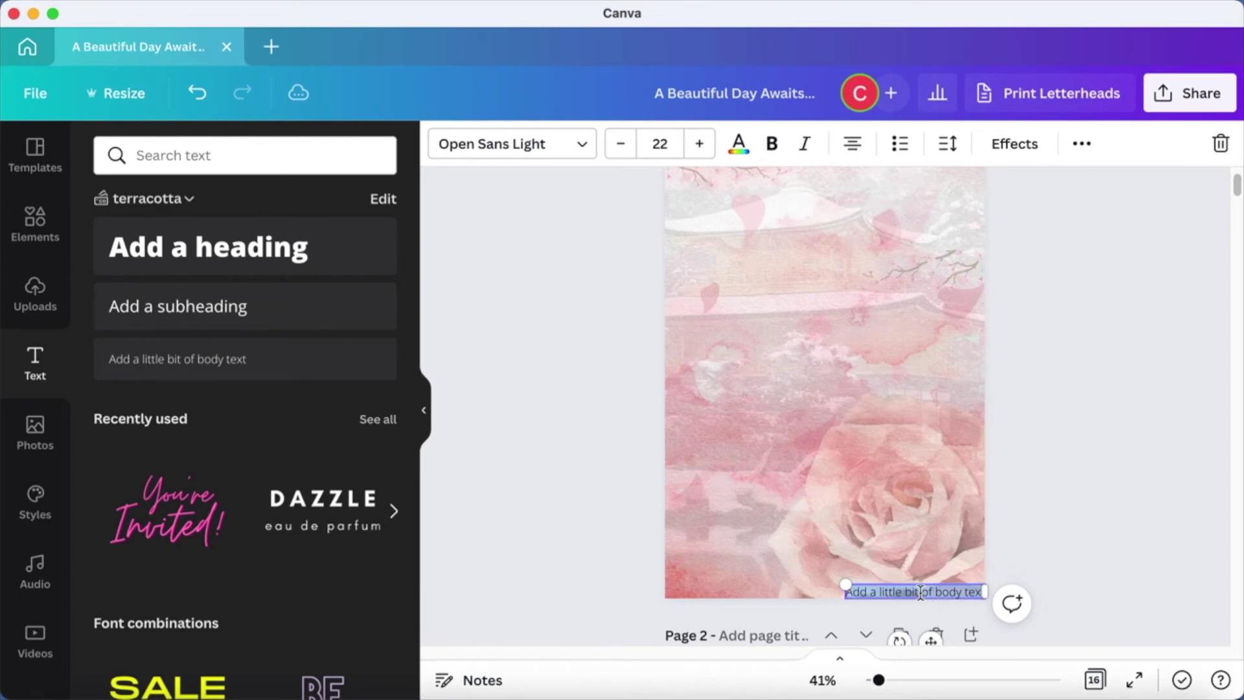
key(BackSpace)
text(A B)
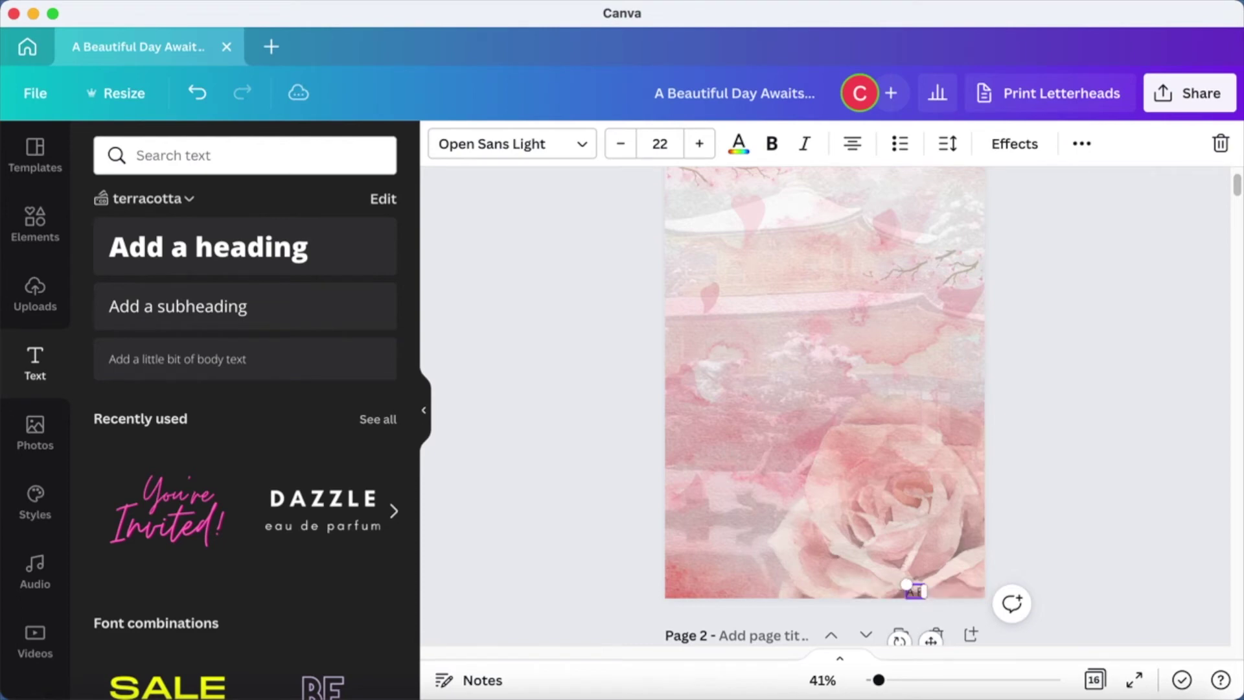
text(eautifu)
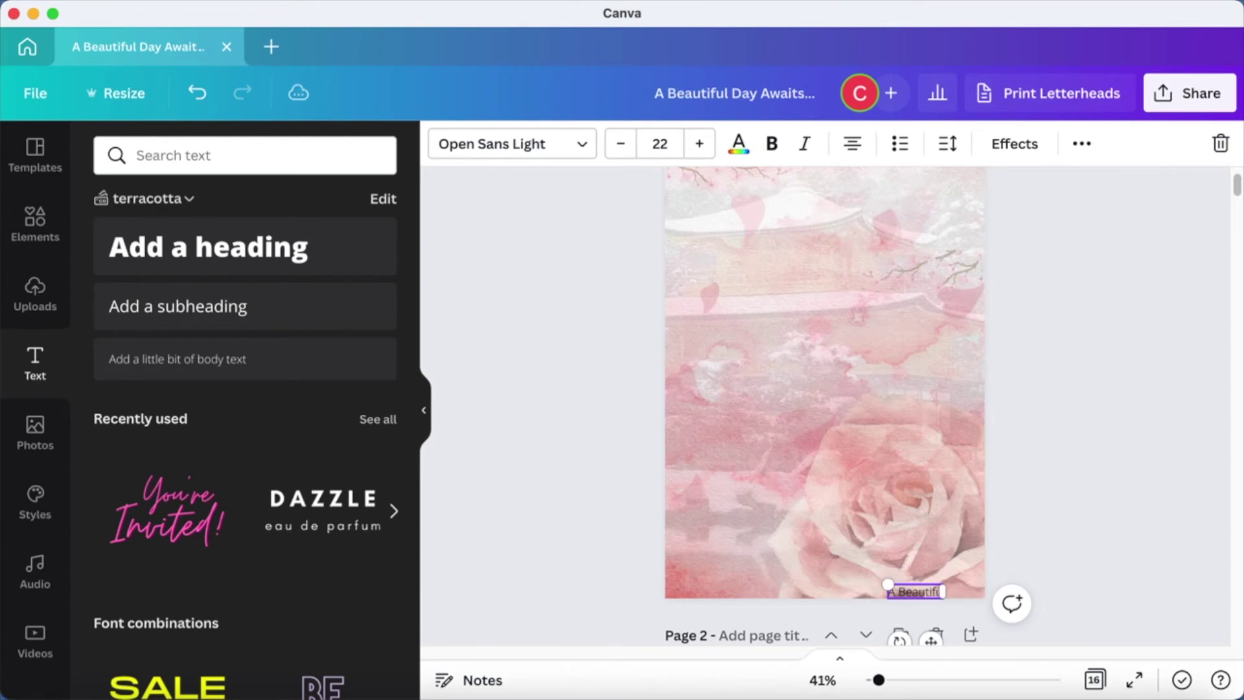
text(l Day Awai)
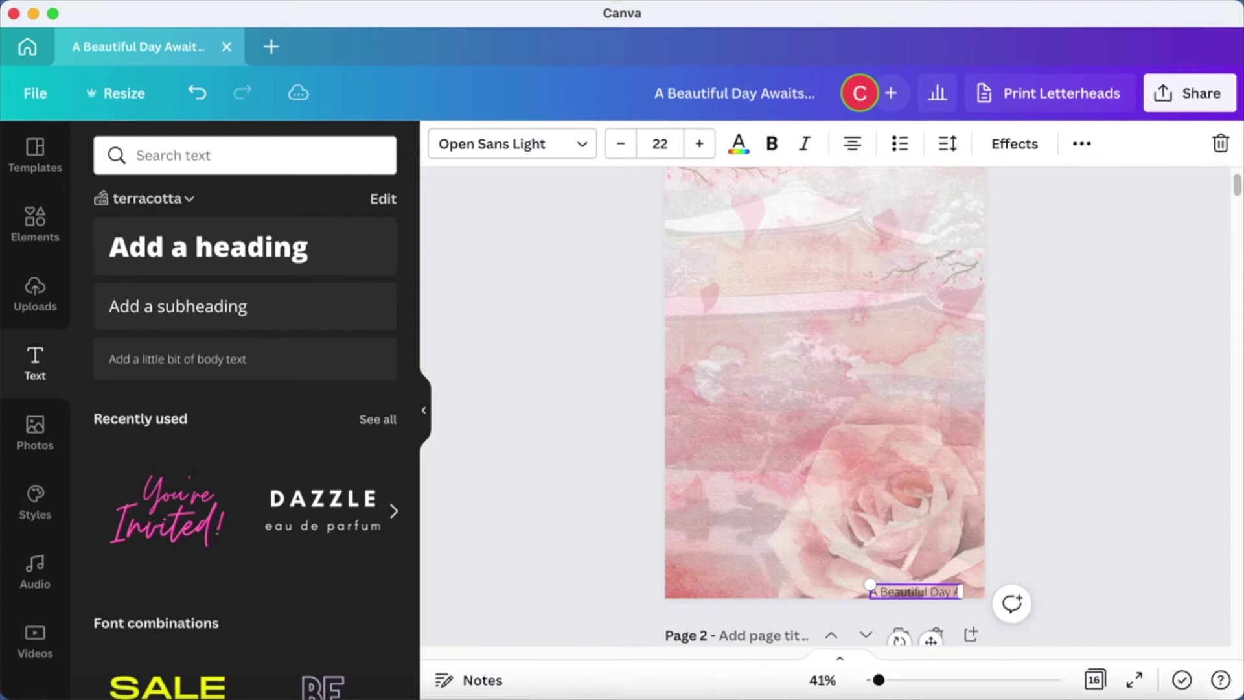
text(ts)
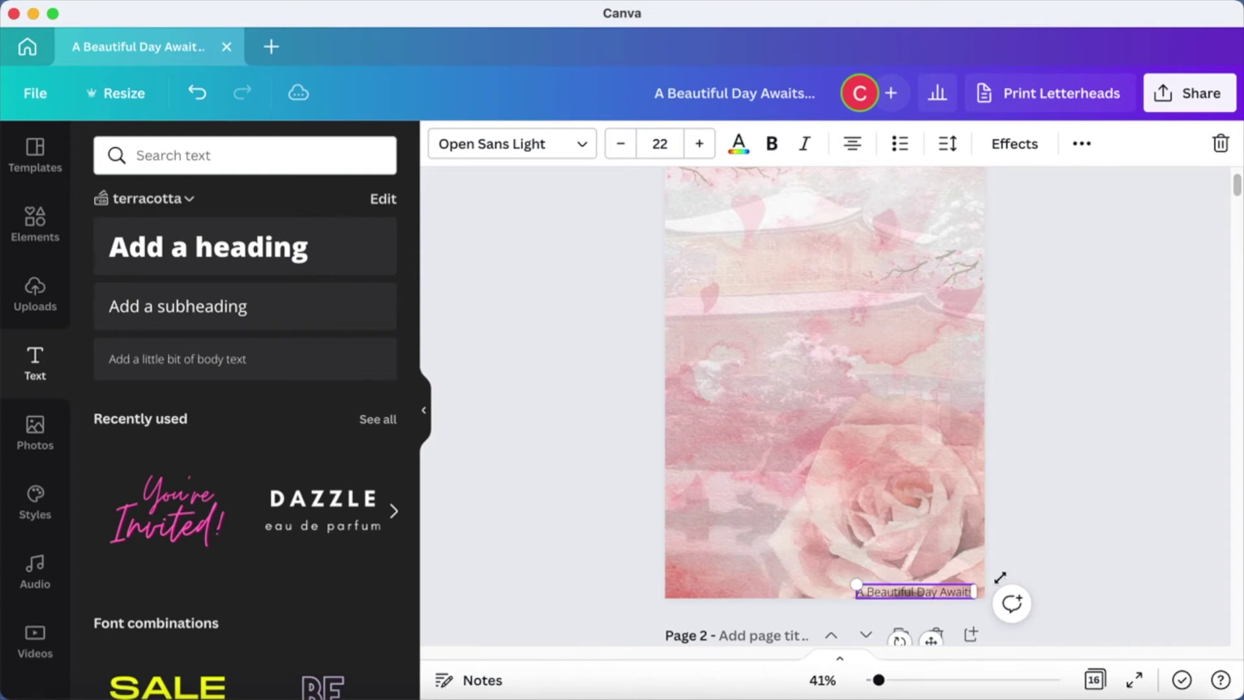
click(1094, 538)
click(933, 580)
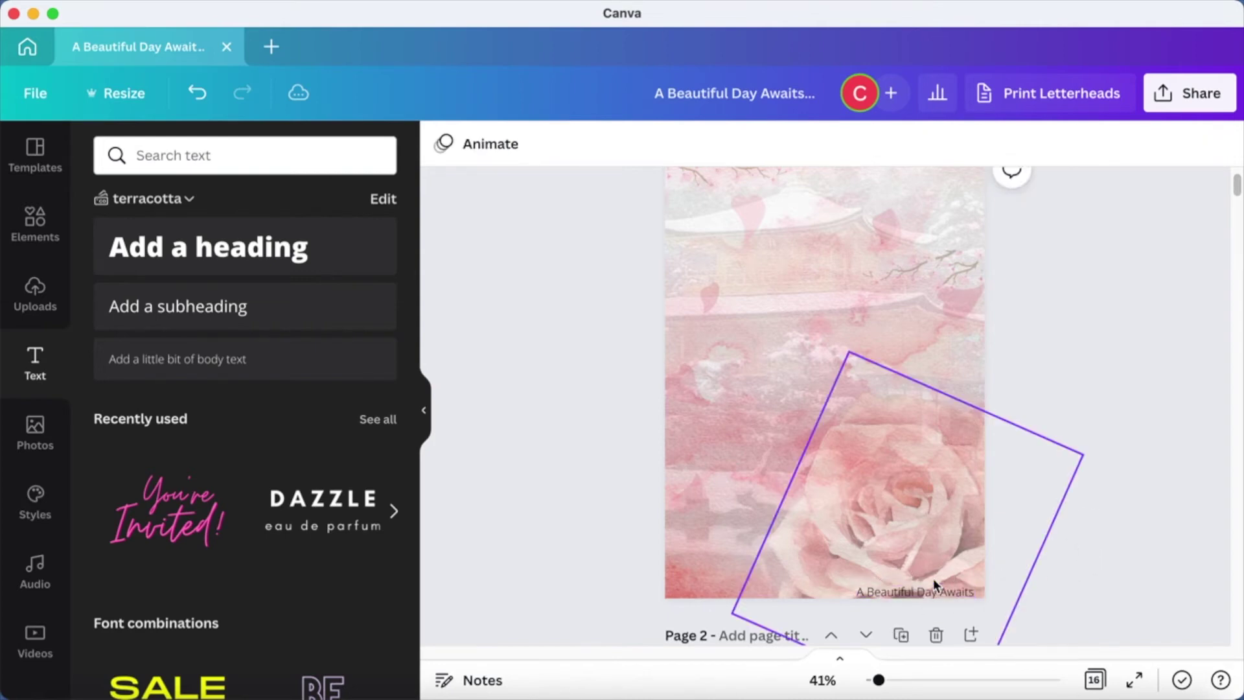
click(931, 591)
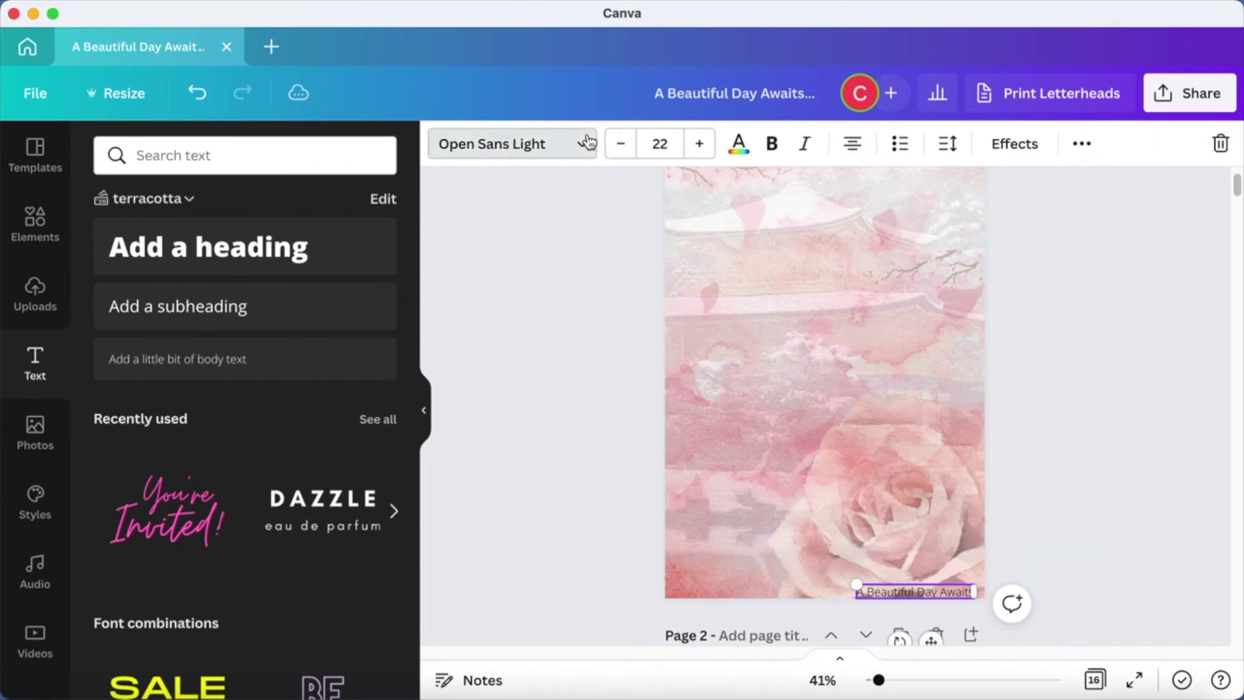
- Set the caption to the Alex Brush handwriting font at size 36.5 along the bottom edge
scroll(254, 464, down, 1)
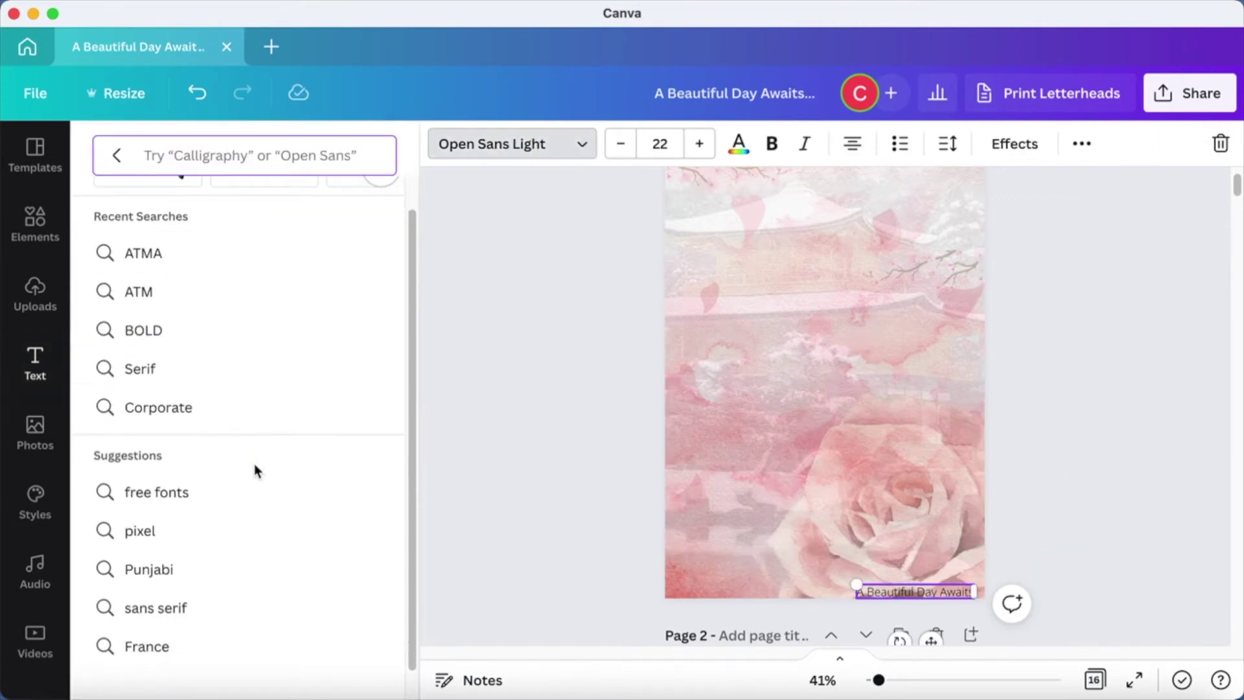
scroll(227, 368, up, 1)
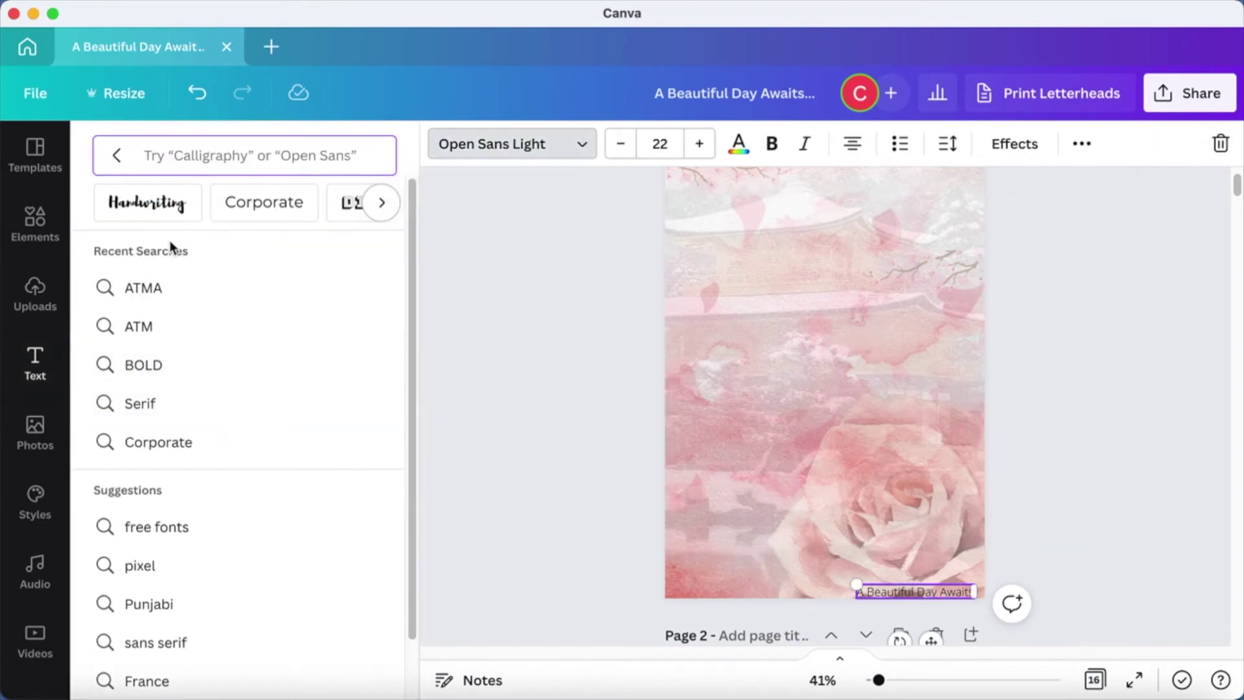
click(168, 205)
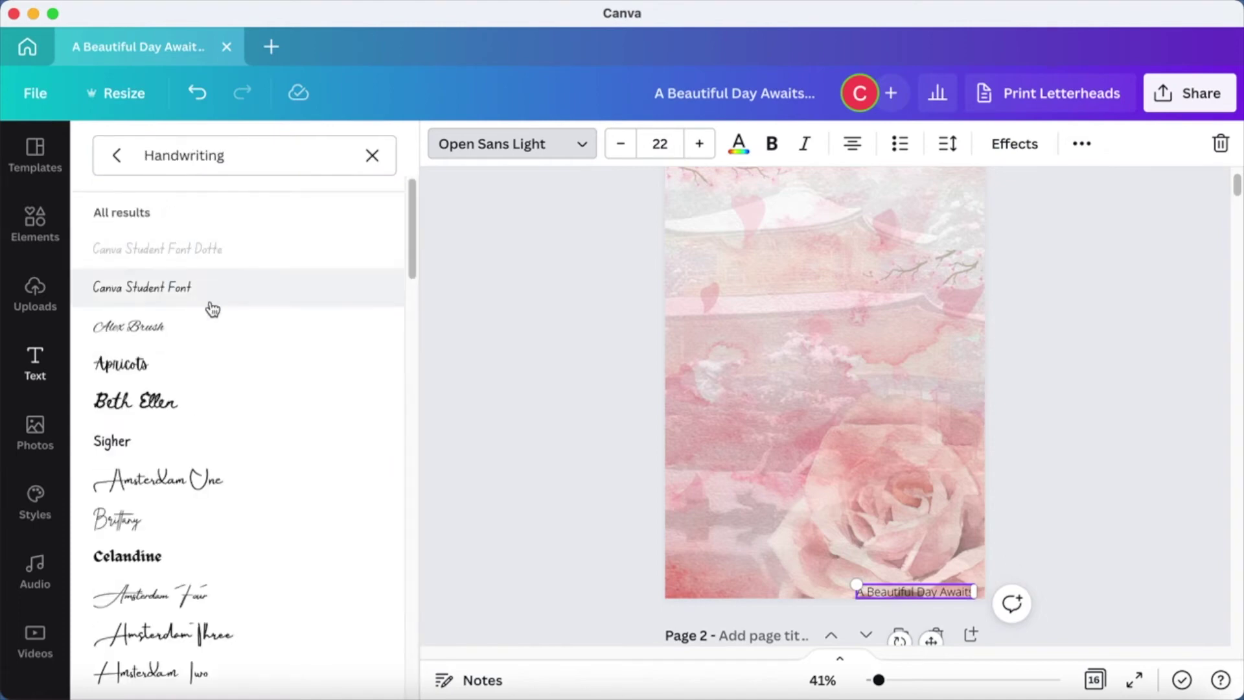
click(168, 327)
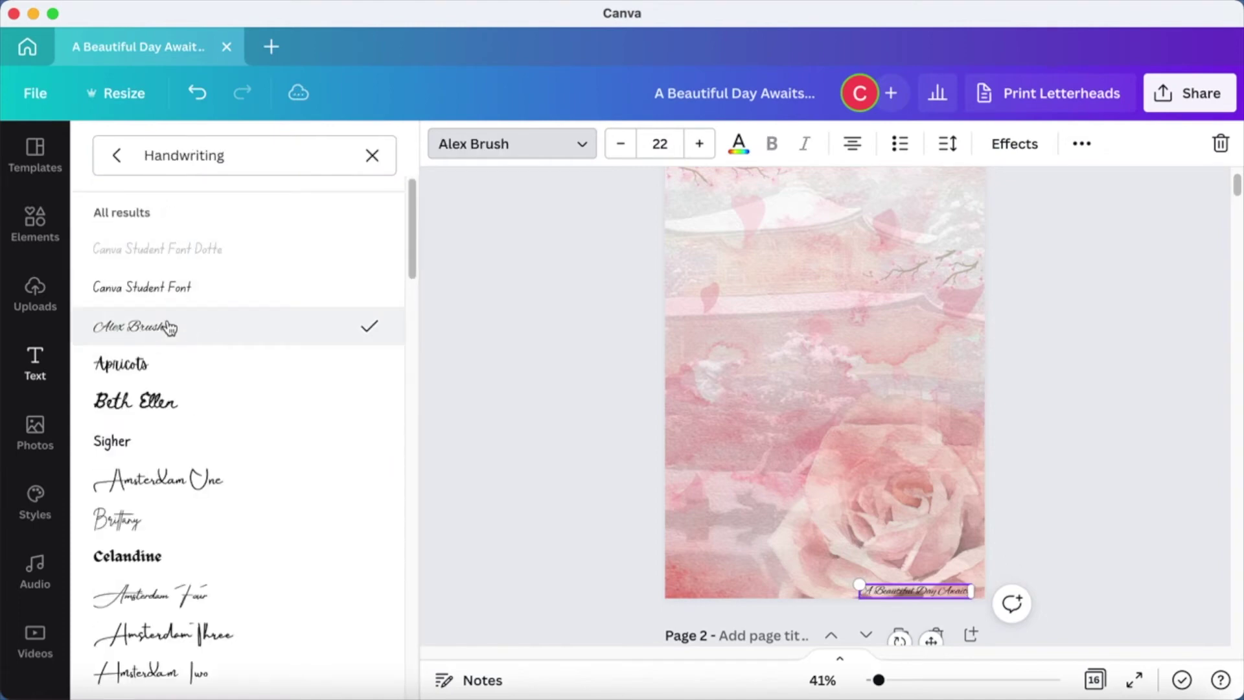
click(926, 594)
drag(925, 594, 800, 575)
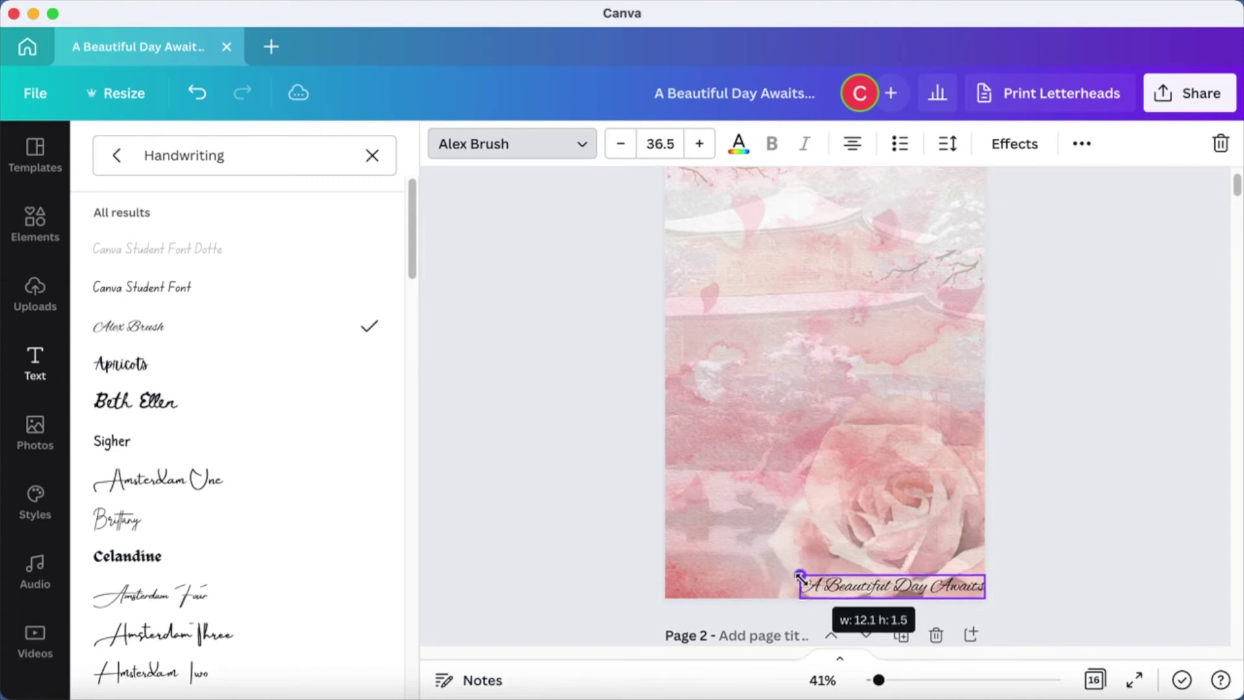
key(Escape)
click(1123, 494)
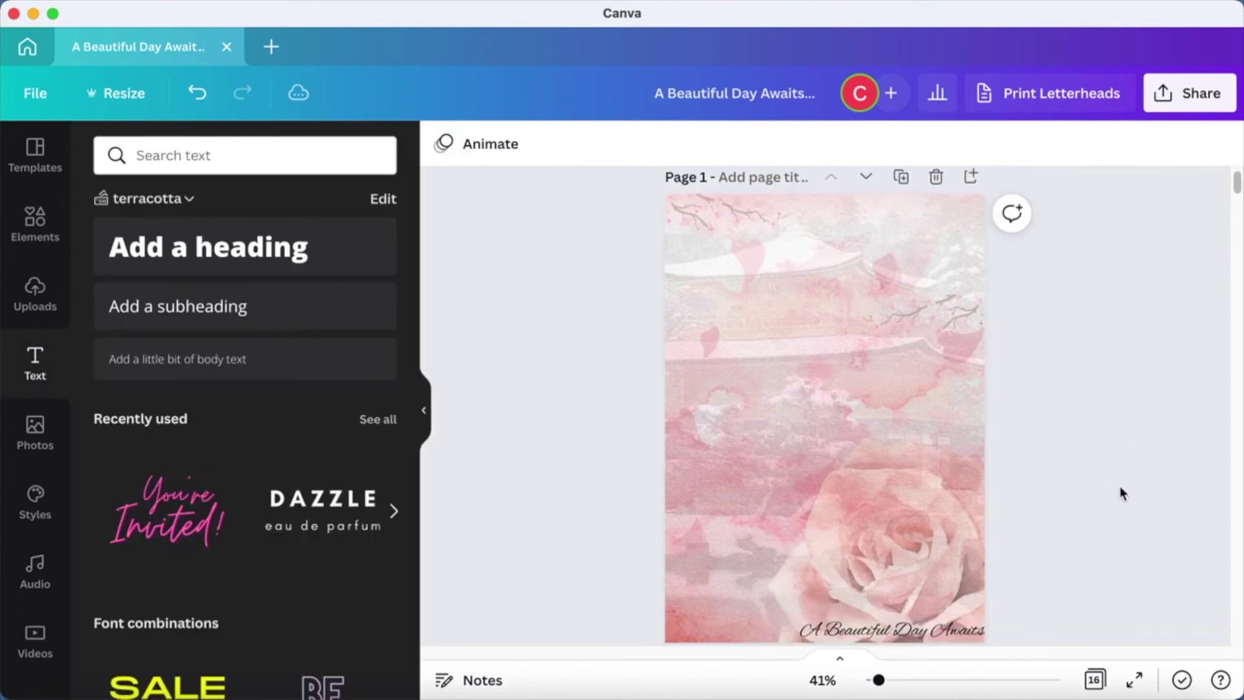
click(930, 573)
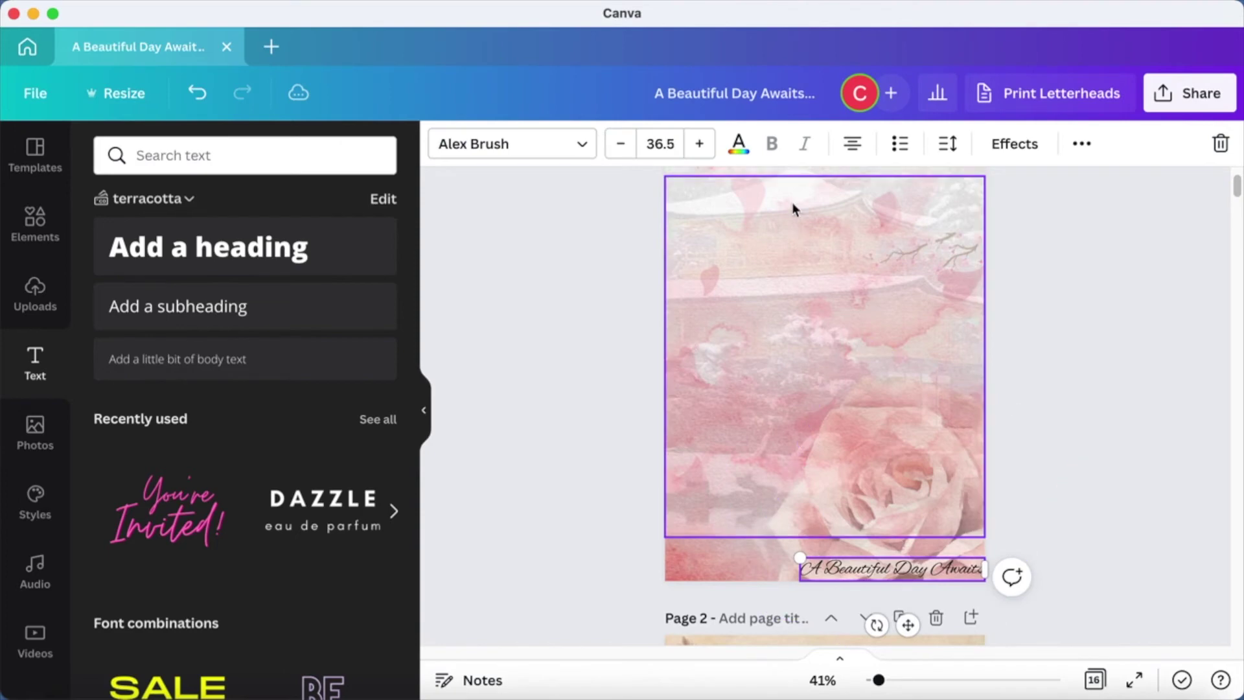
click(740, 136)
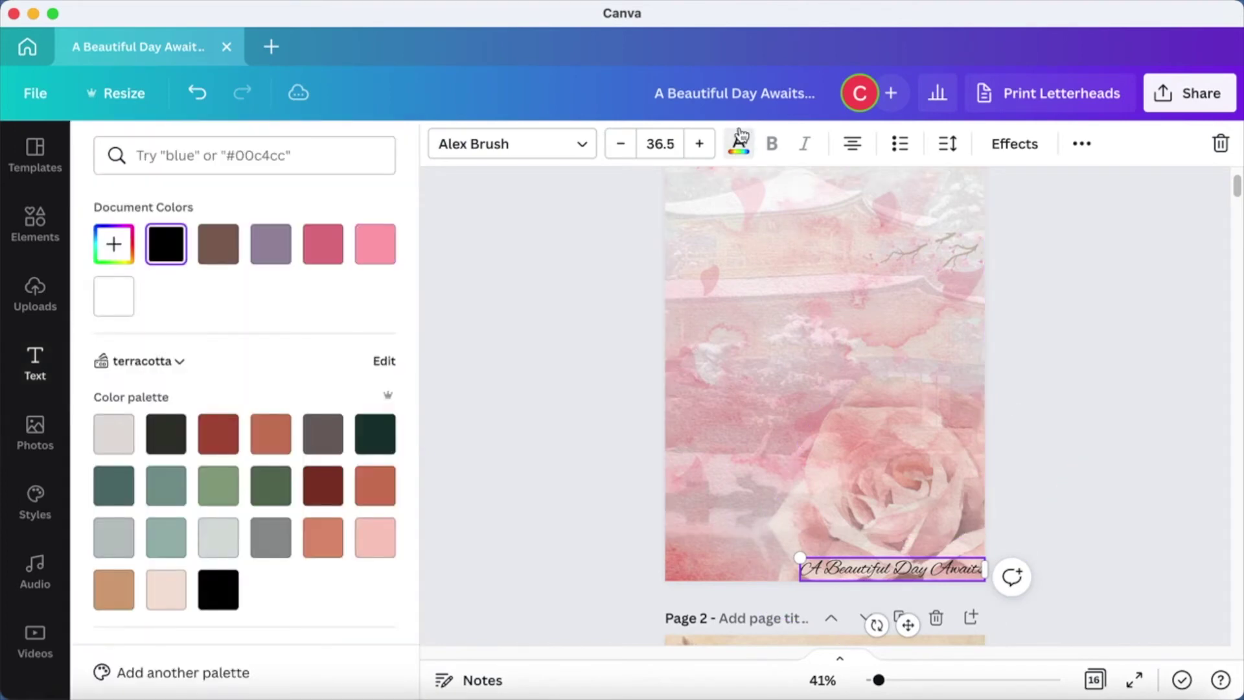
- Colour the caption dark pink and nudge it slightly into place
click(330, 254)
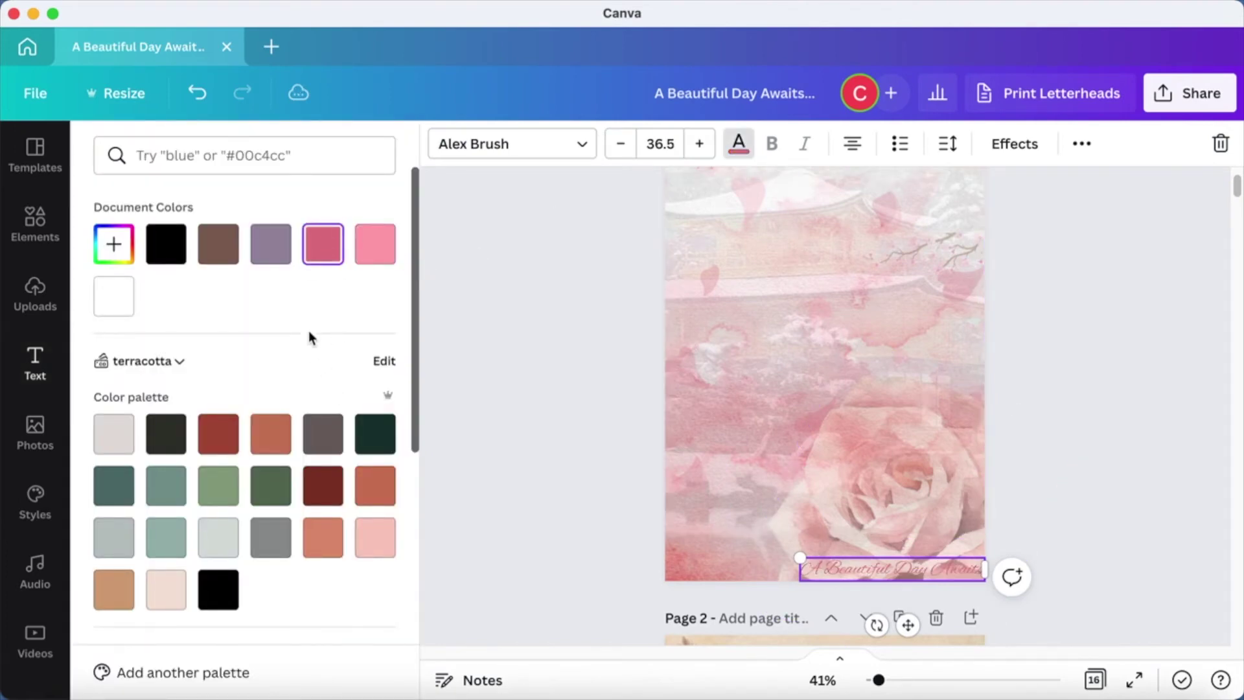
click(1079, 490)
click(1072, 469)
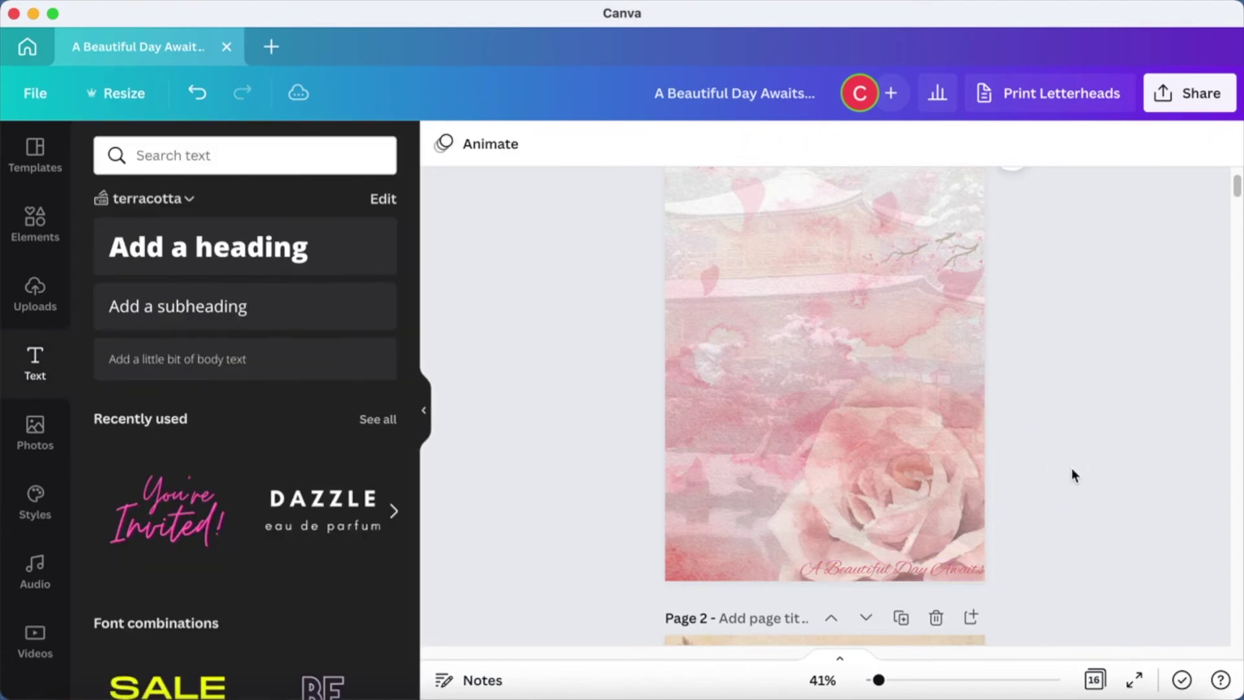
click(905, 577)
drag(905, 577, 894, 573)
click(900, 583)
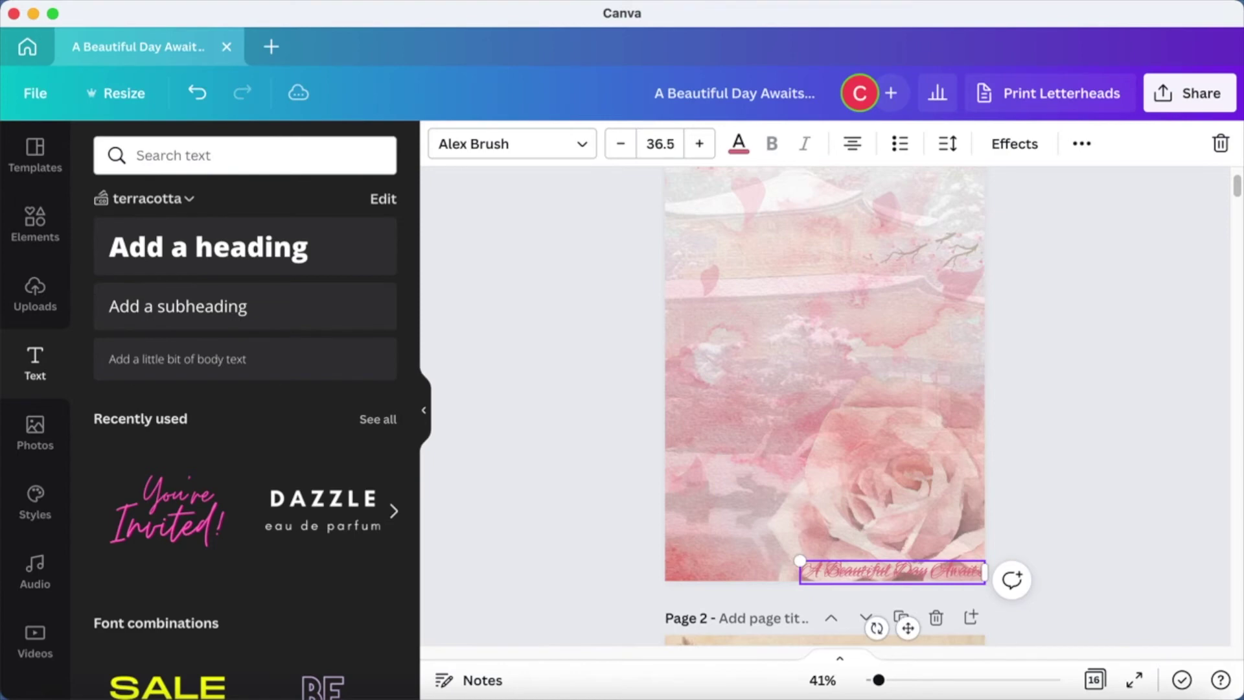
key(Up)
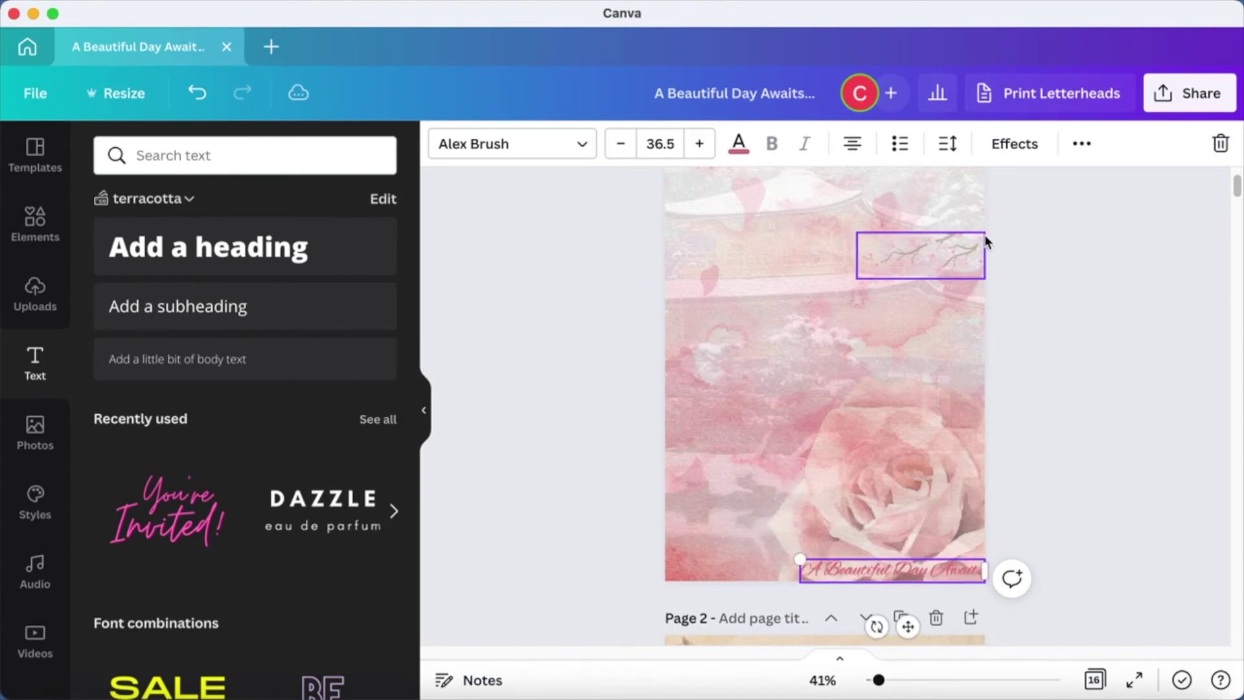
- Change the caption colour to the lighter pink document colour
click(739, 150)
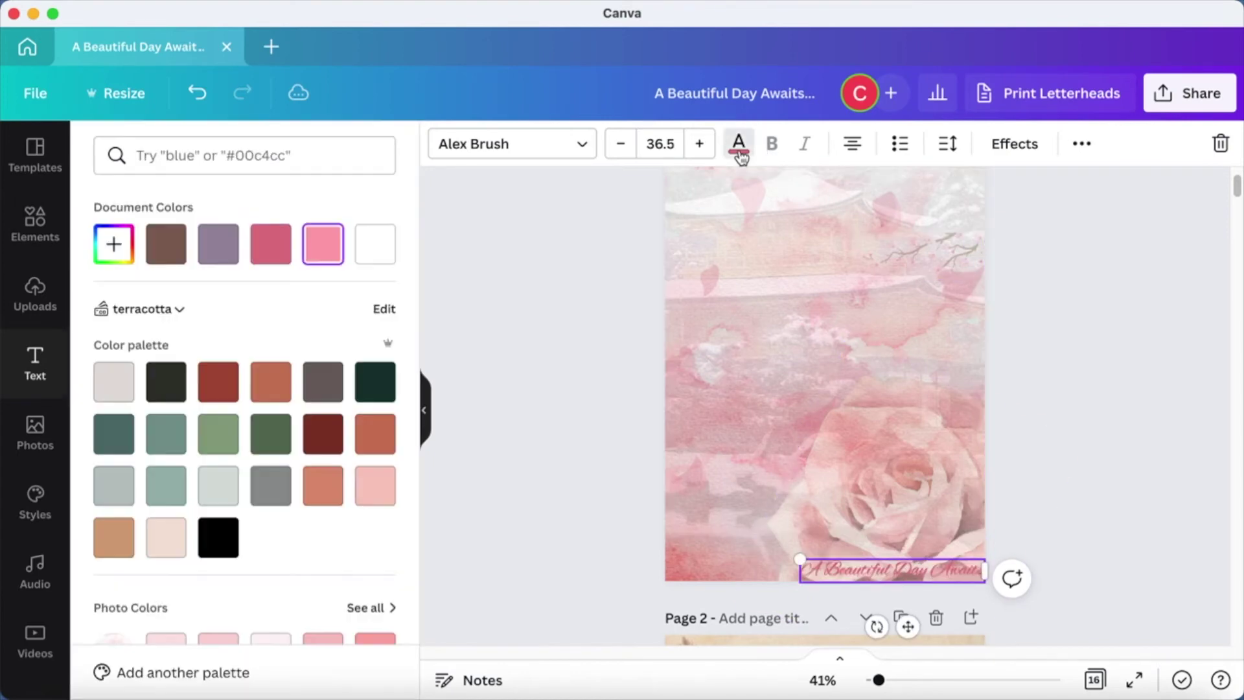
click(322, 252)
click(549, 395)
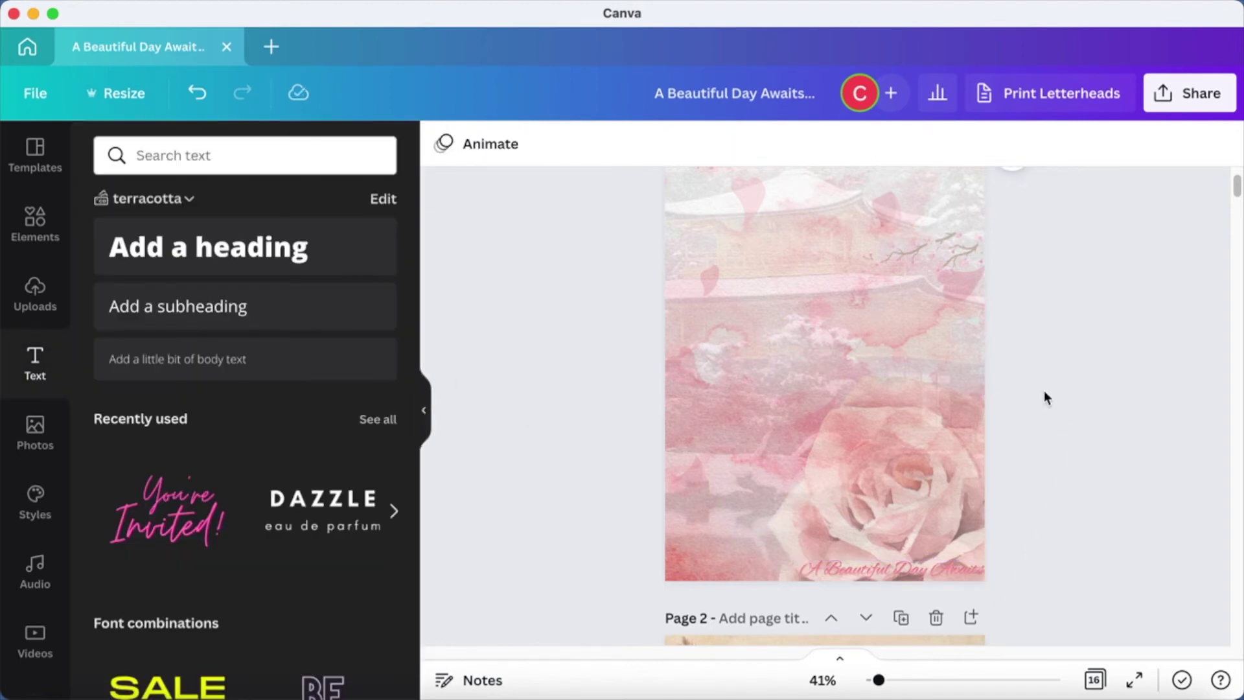
scroll(1044, 391, up, 2)
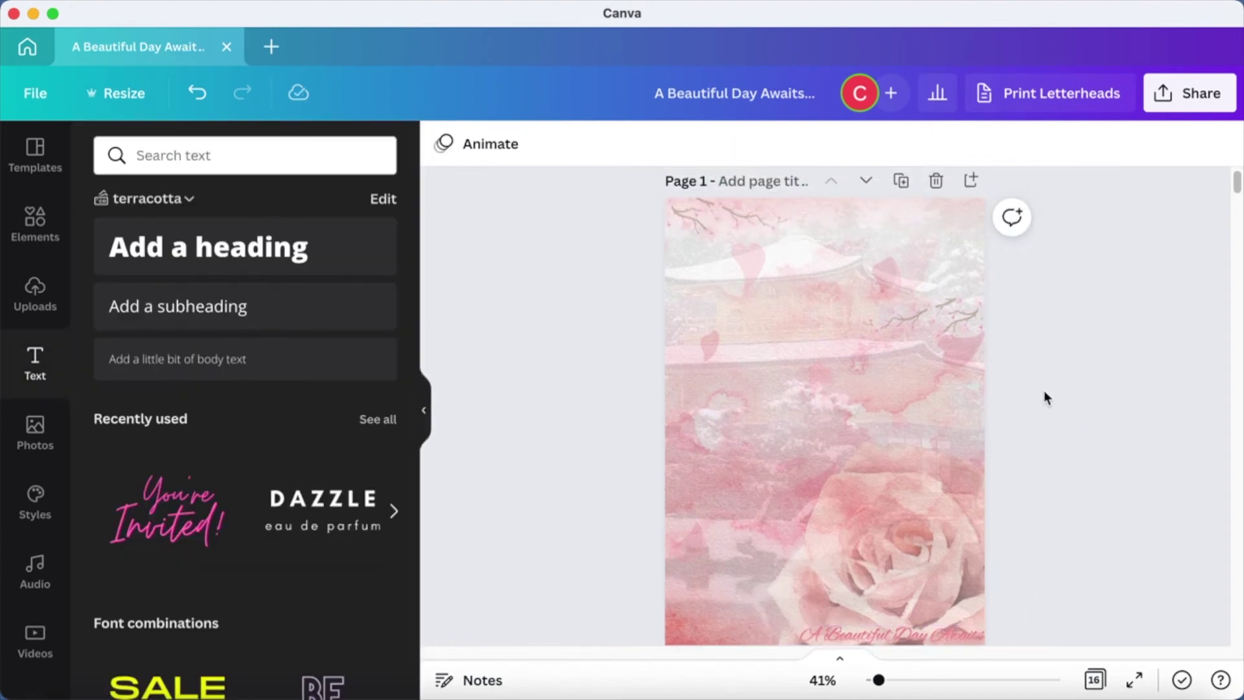
scroll(1044, 397, down, 1)
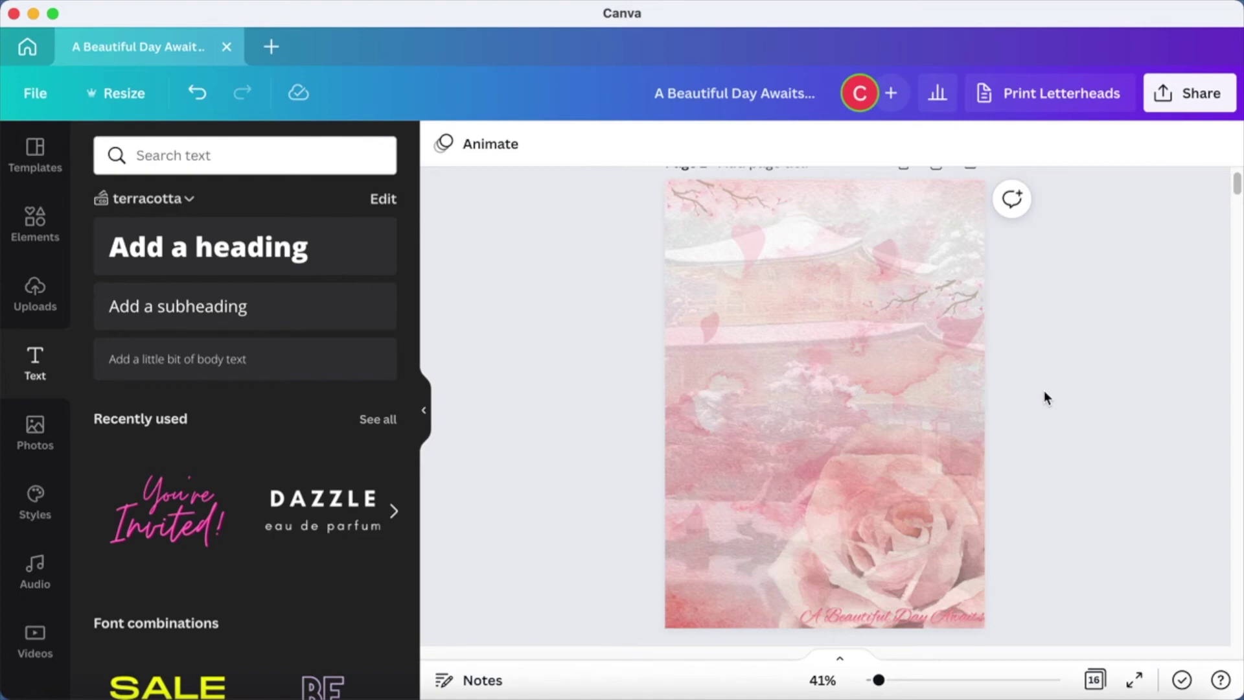
scroll(1044, 393, down, 5)
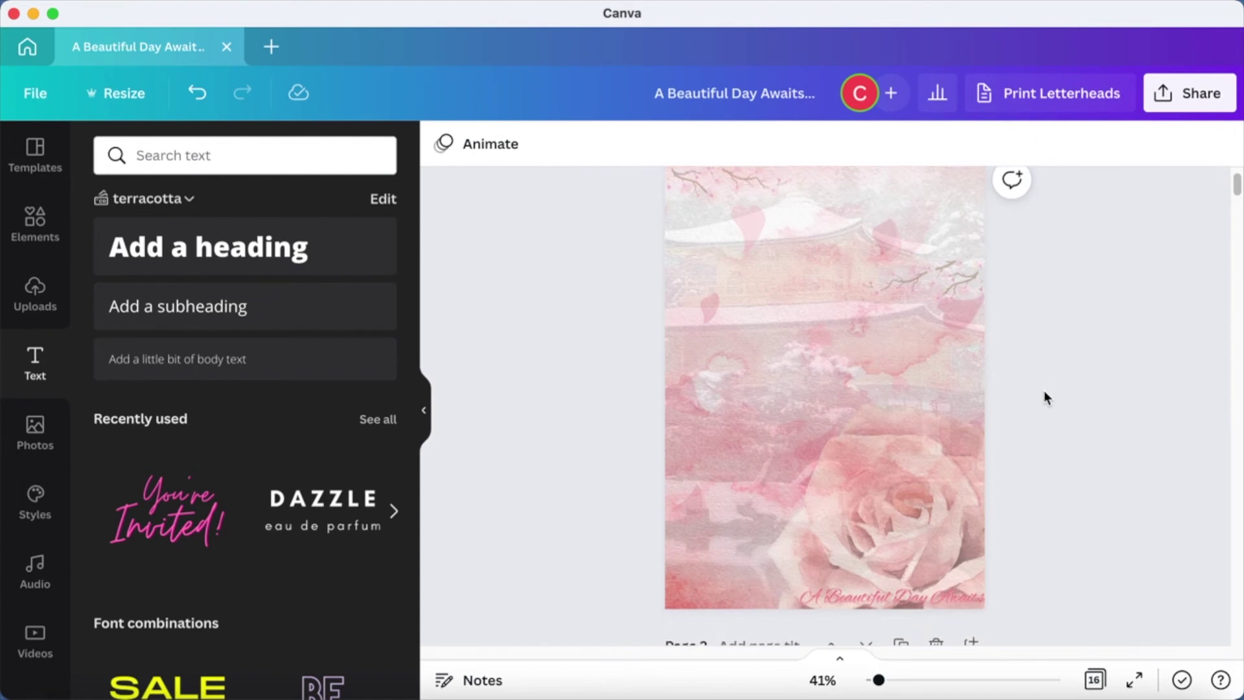
scroll(1044, 390, down, 4)
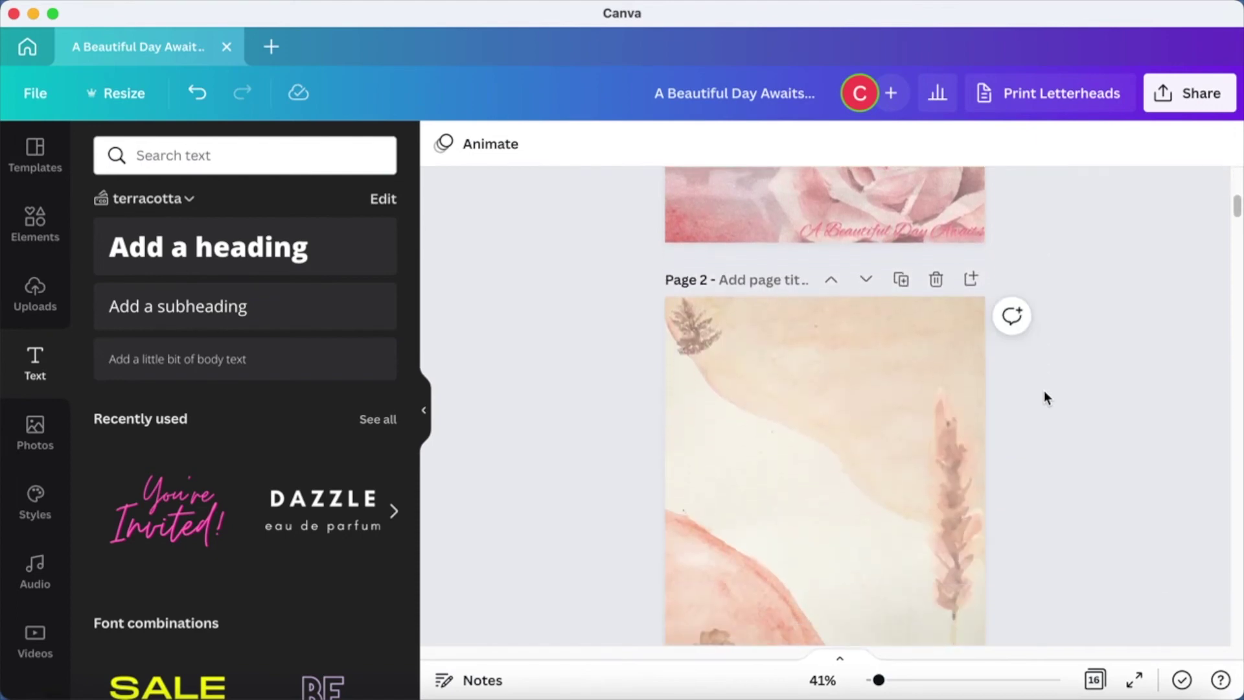
scroll(1043, 390, down, 8)
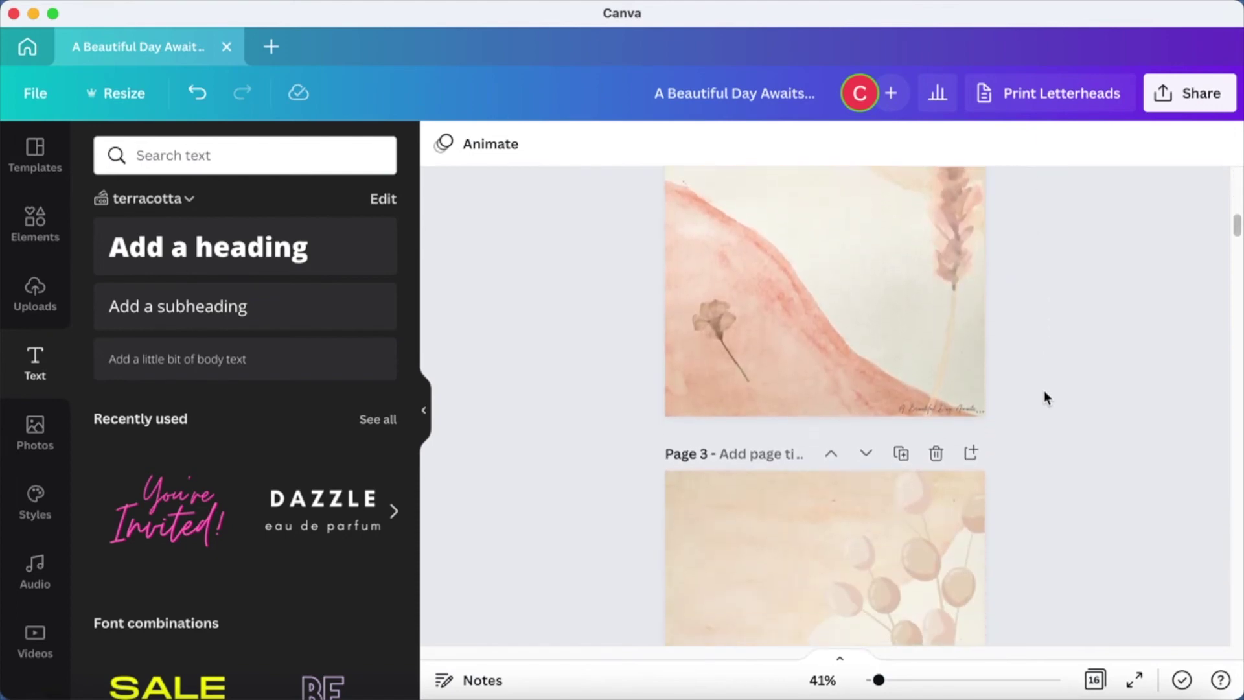
scroll(1044, 390, down, 7)
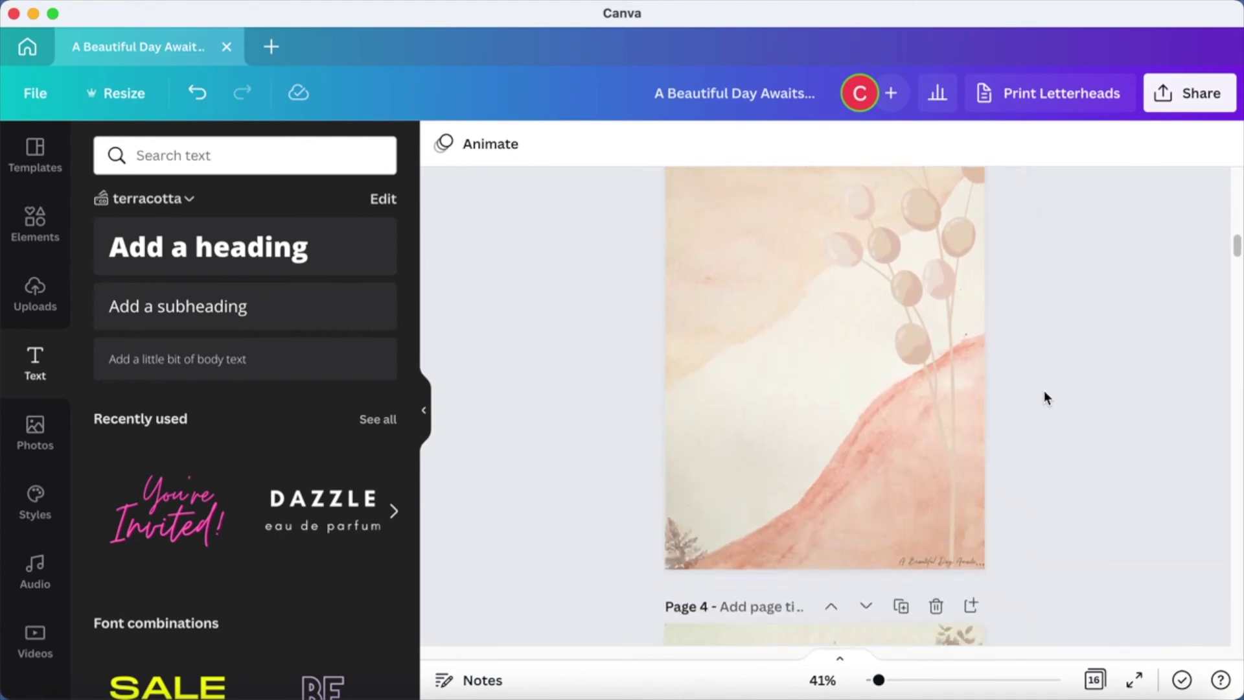
scroll(1044, 390, down, 8)
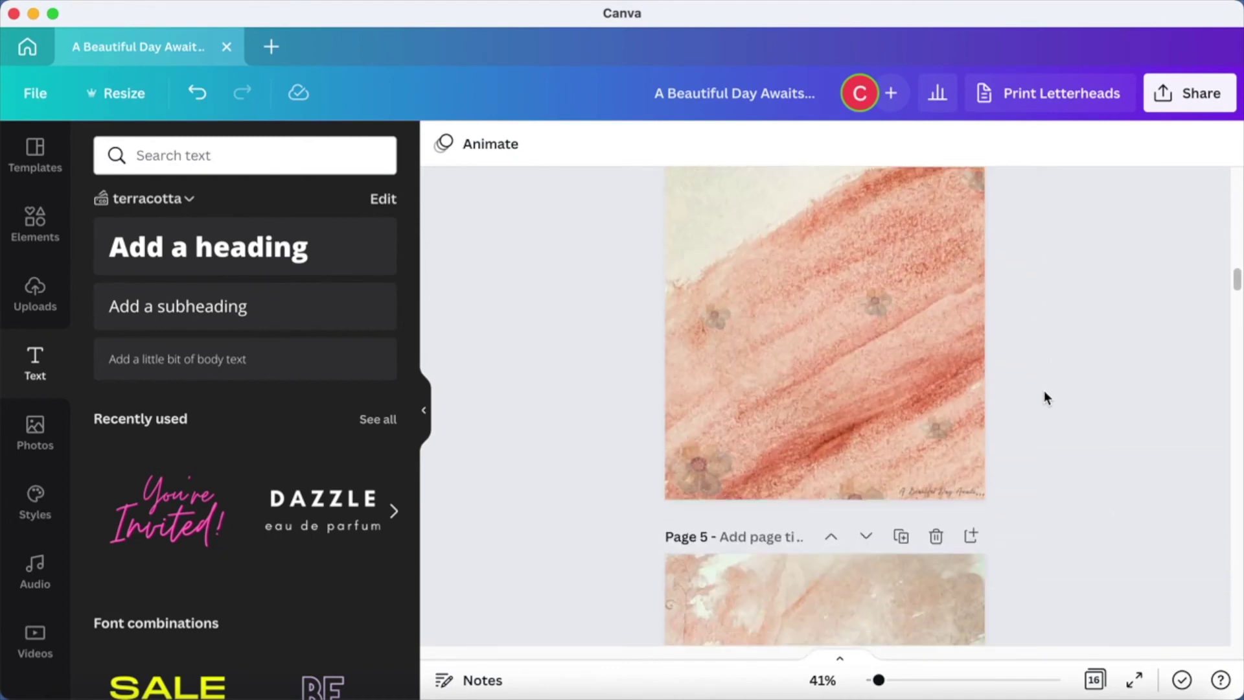
scroll(1044, 397, down, 7)
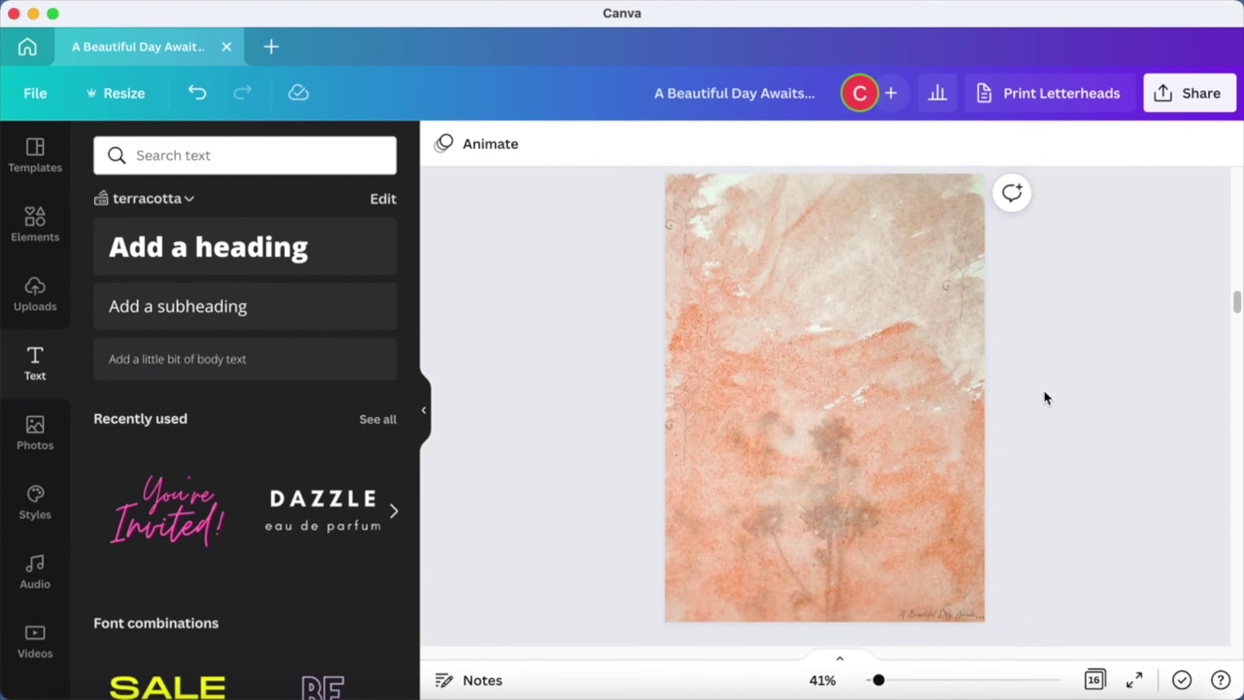
scroll(1044, 395, down, 10)
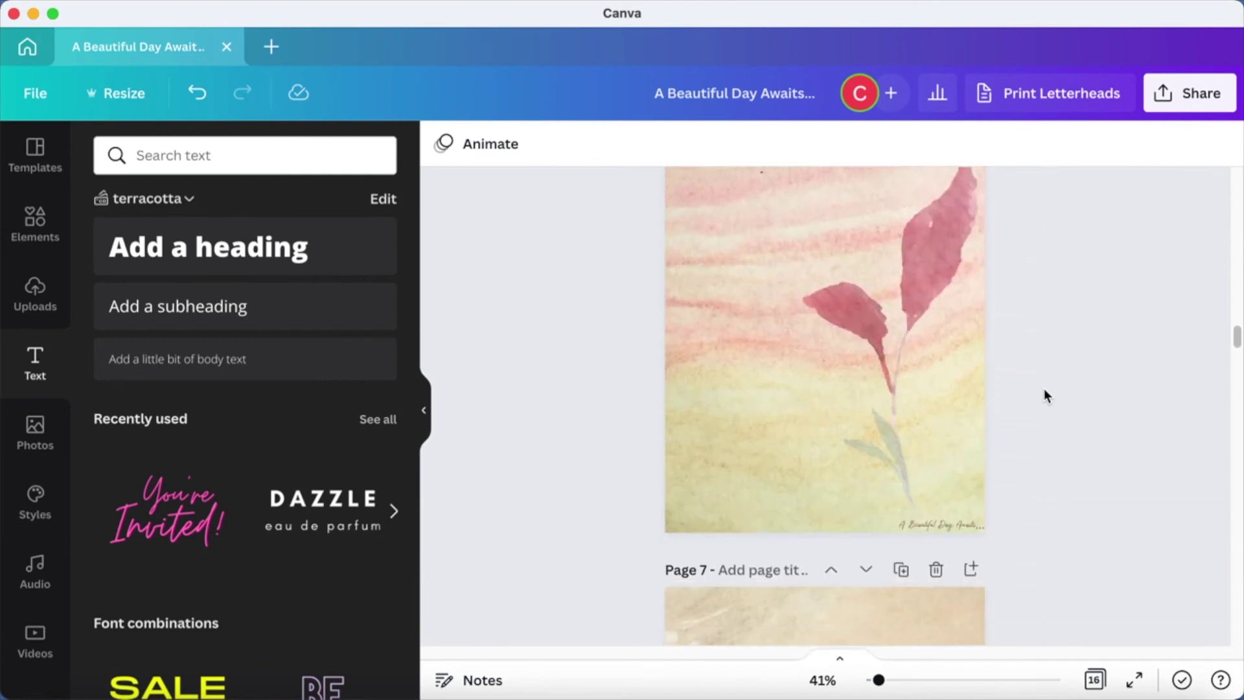
scroll(1044, 391, down, 8)
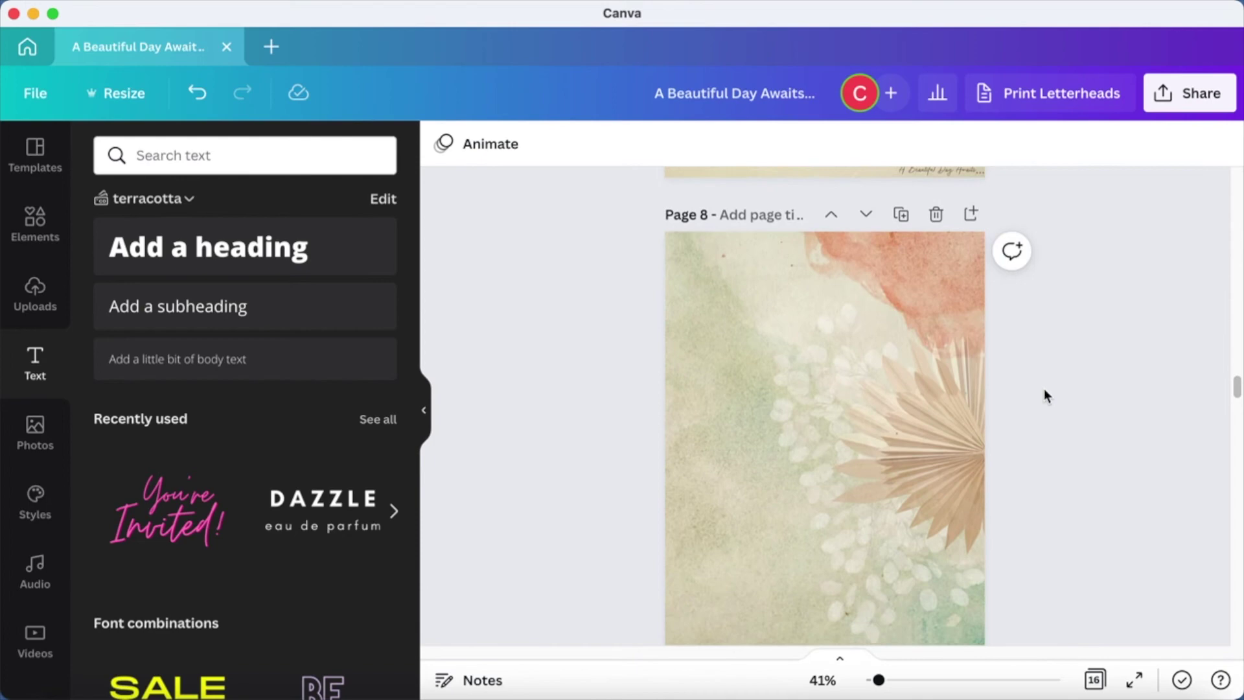
scroll(1043, 395, down, 10)
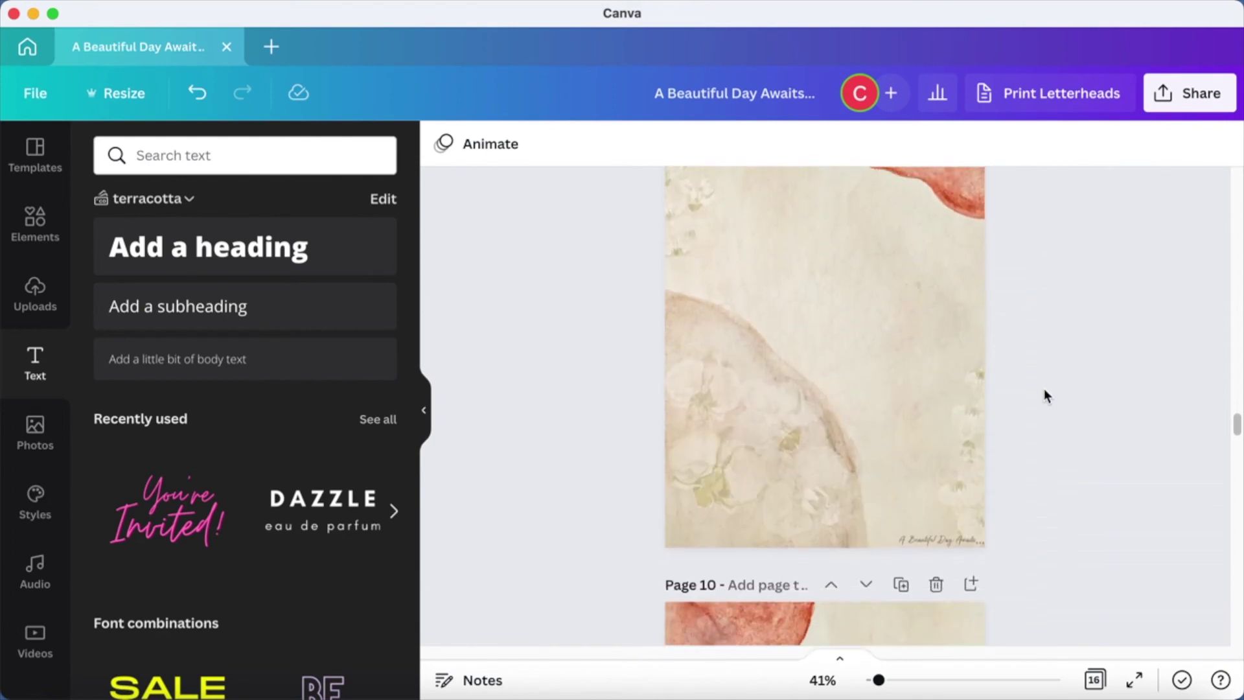
scroll(1044, 387, down, 10)
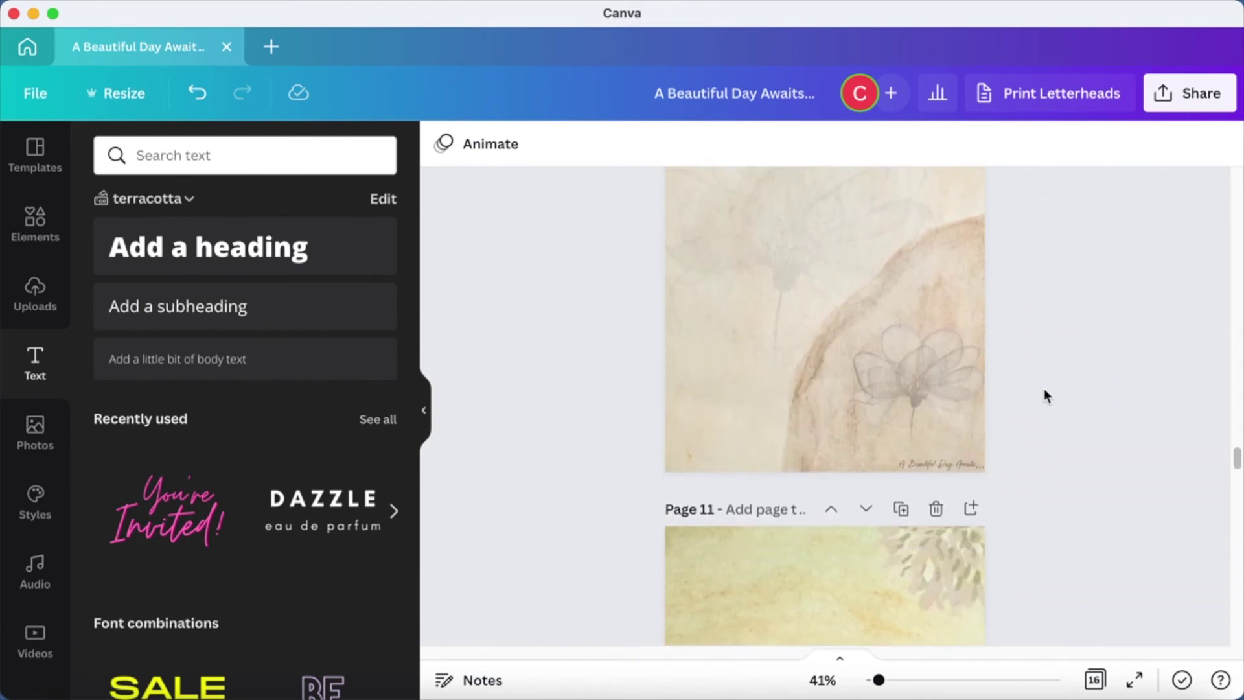
scroll(1044, 387, down, 10)
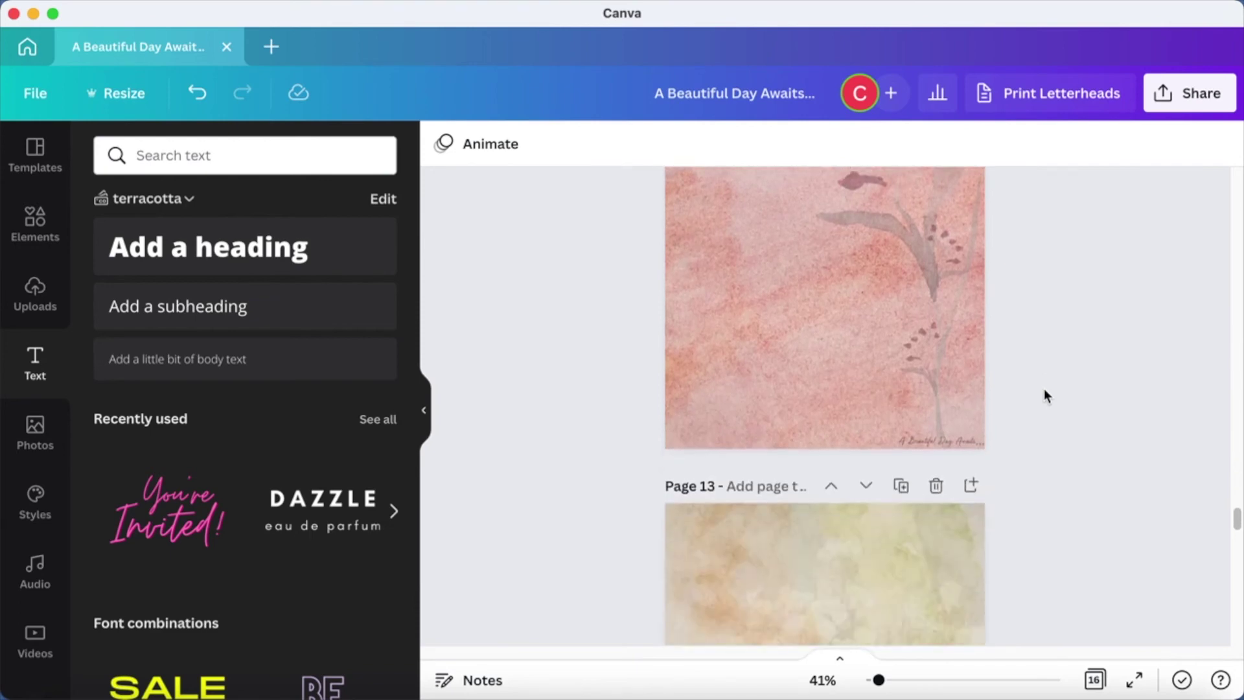
scroll(1044, 396, down, 10)
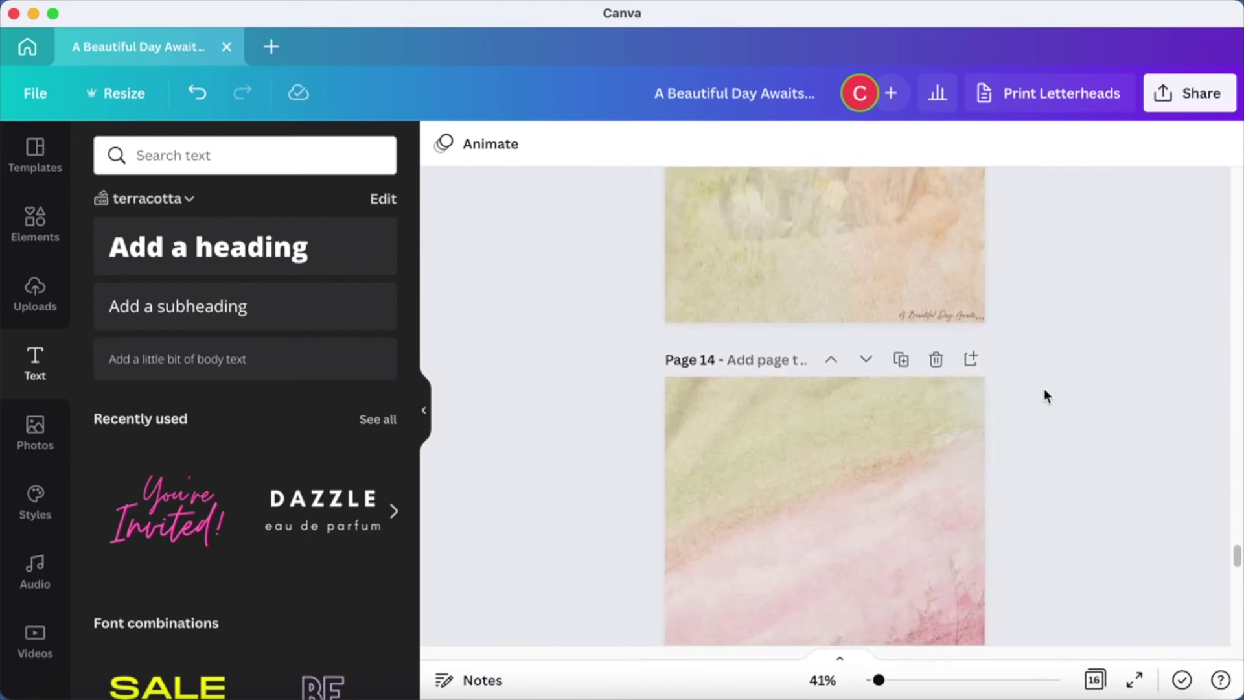
scroll(1044, 395, down, 10)
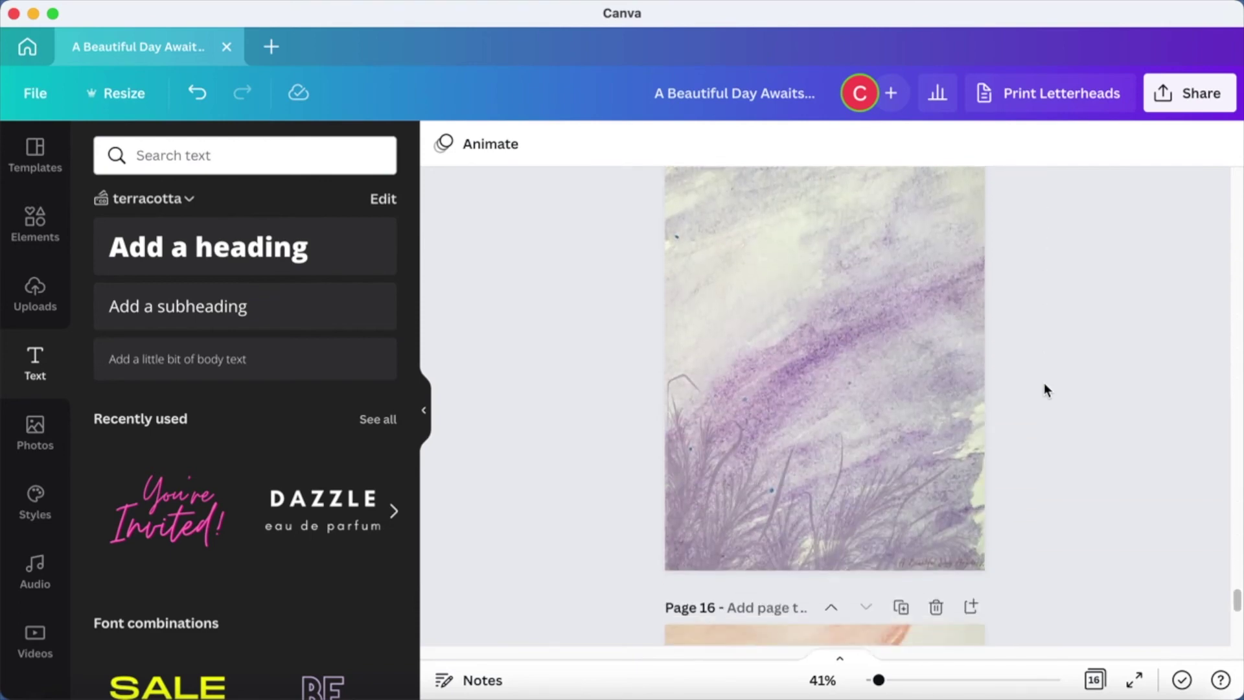
scroll(1044, 389, down, 6)
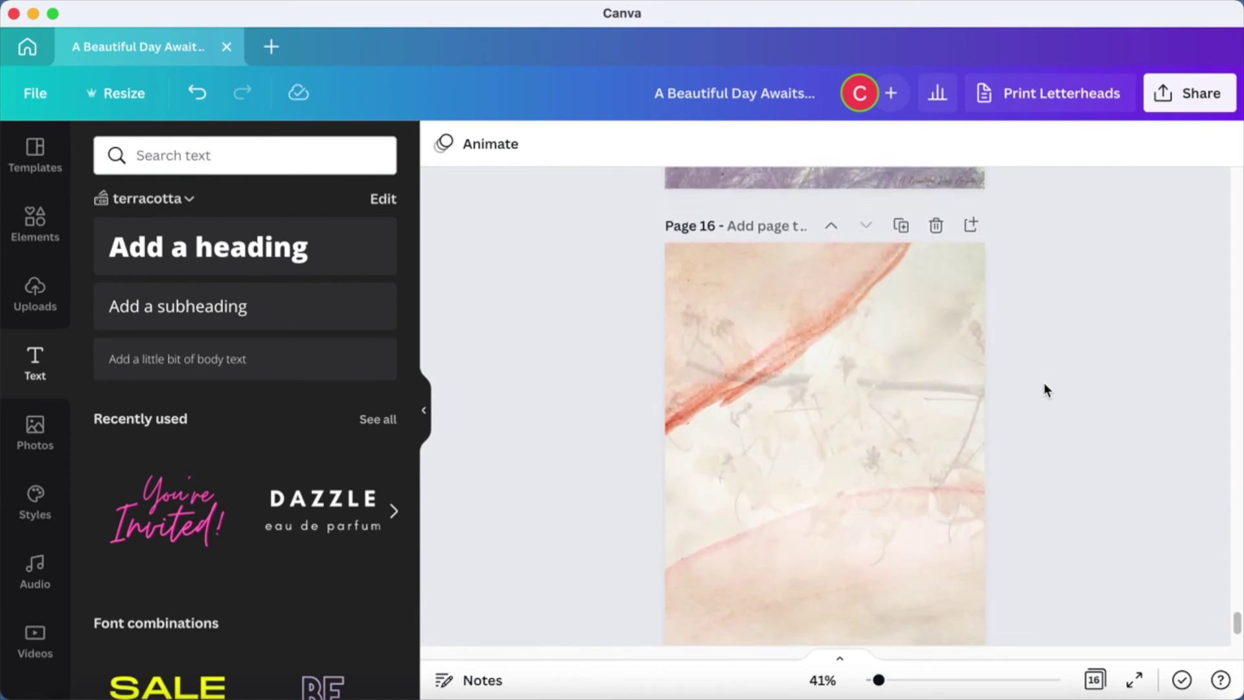
scroll(1043, 389, down, 2)
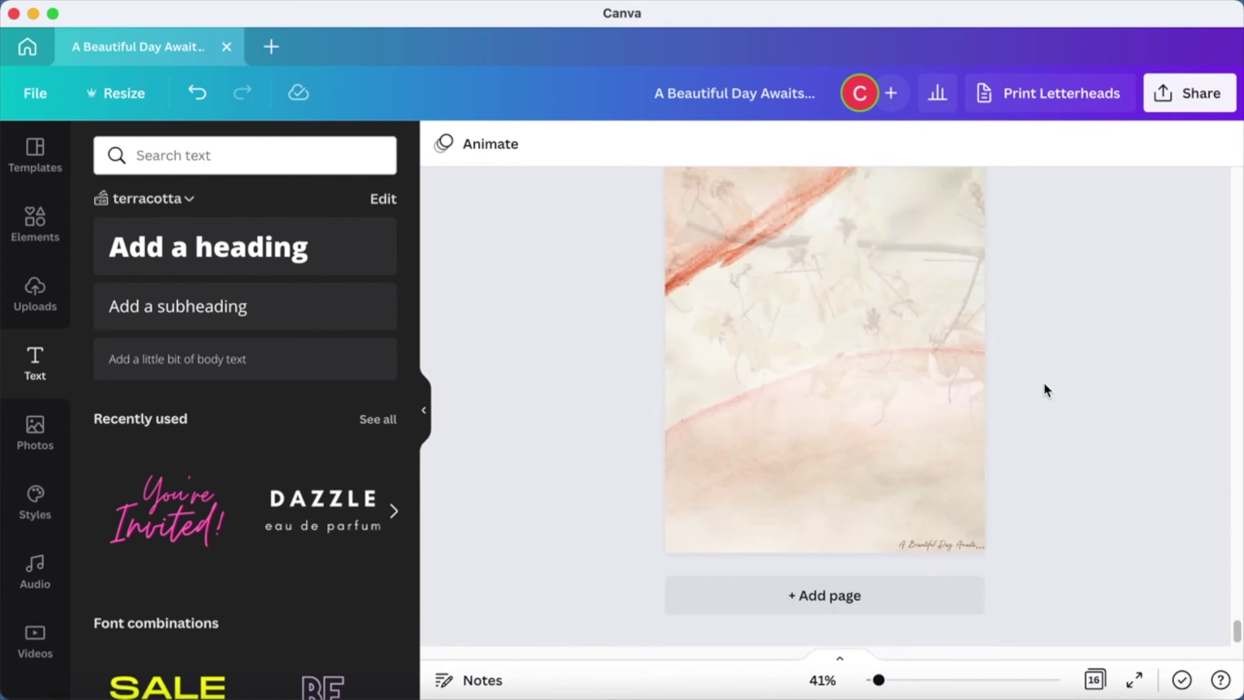
scroll(1043, 390, up, 3)
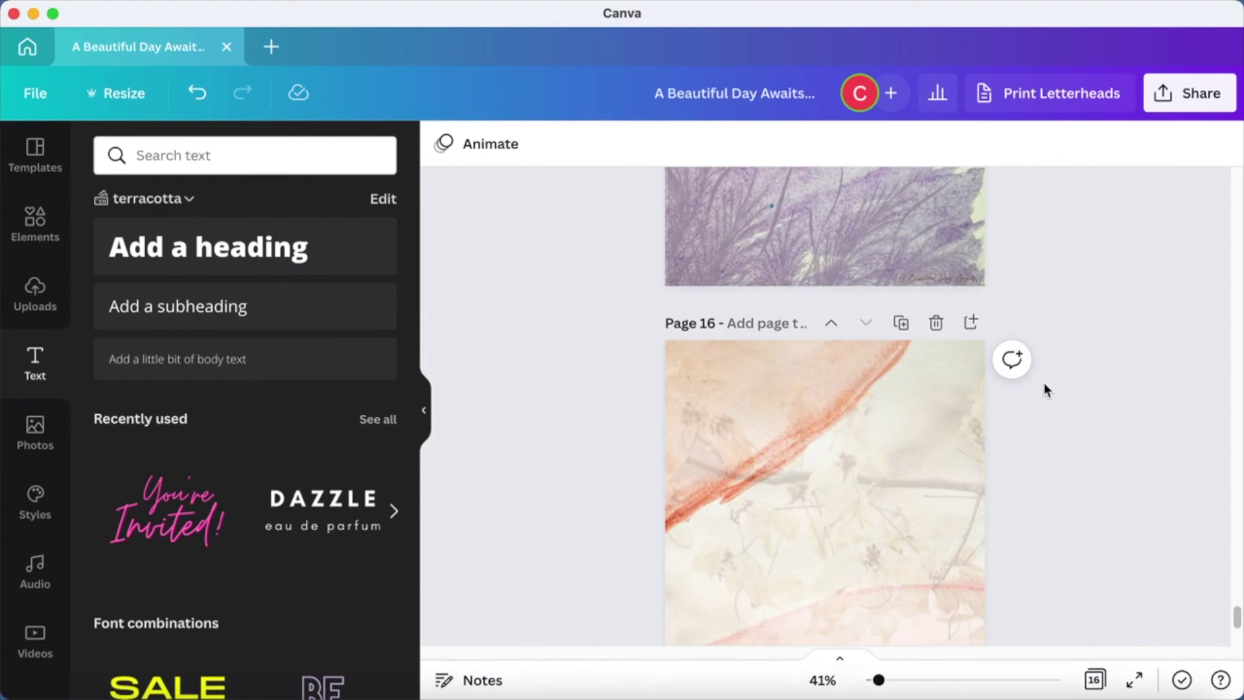
scroll(1043, 389, up, 20)
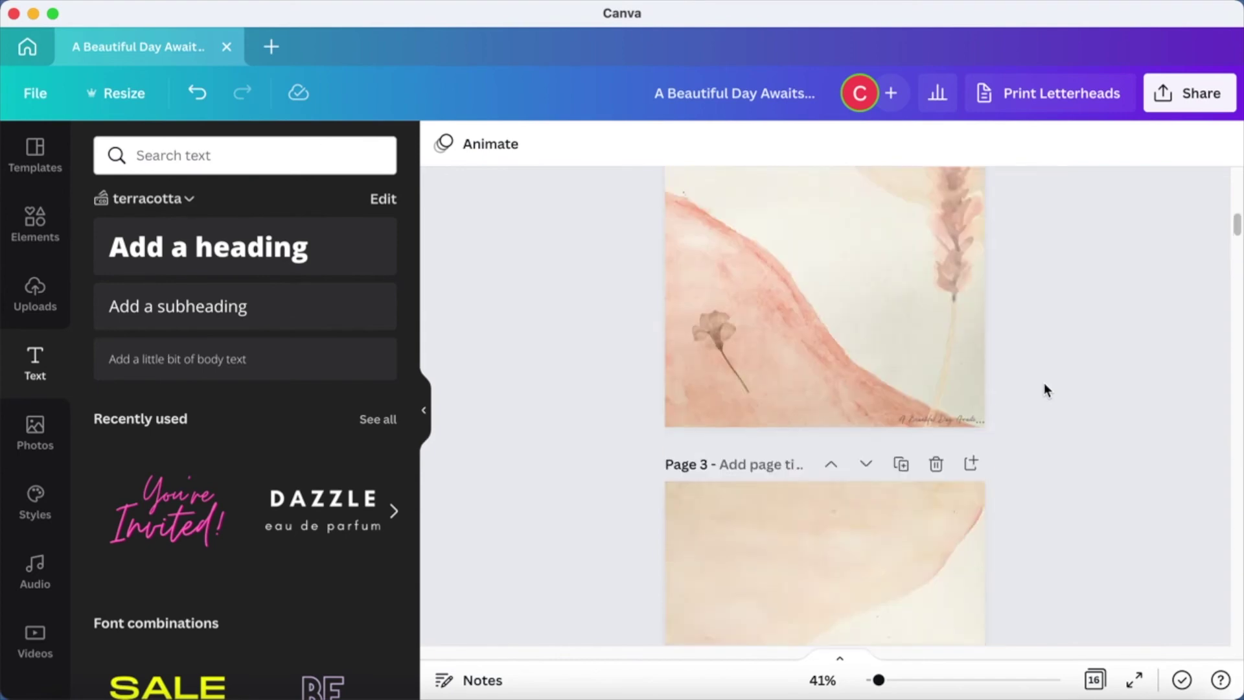
scroll(1045, 387, up, 5)
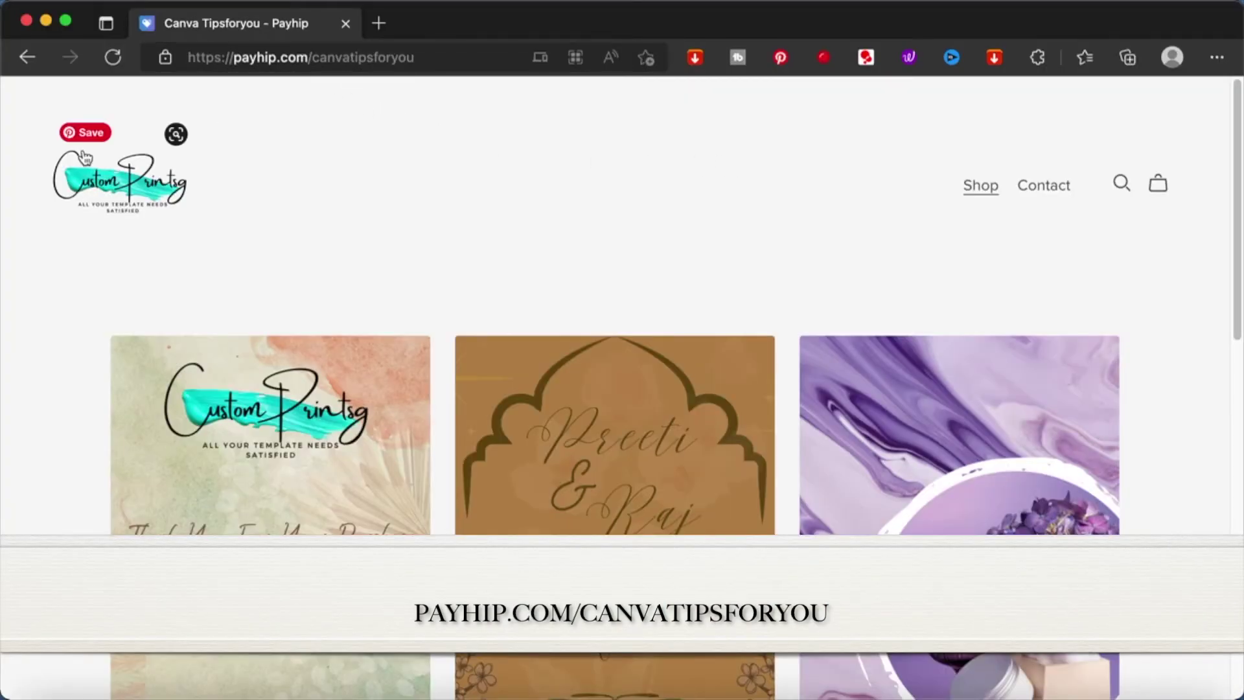
- Browse the Payhip store's product cards and open the Watercolor Dry Flowers Digital Papers listing
scroll(338, 265, down, 3)
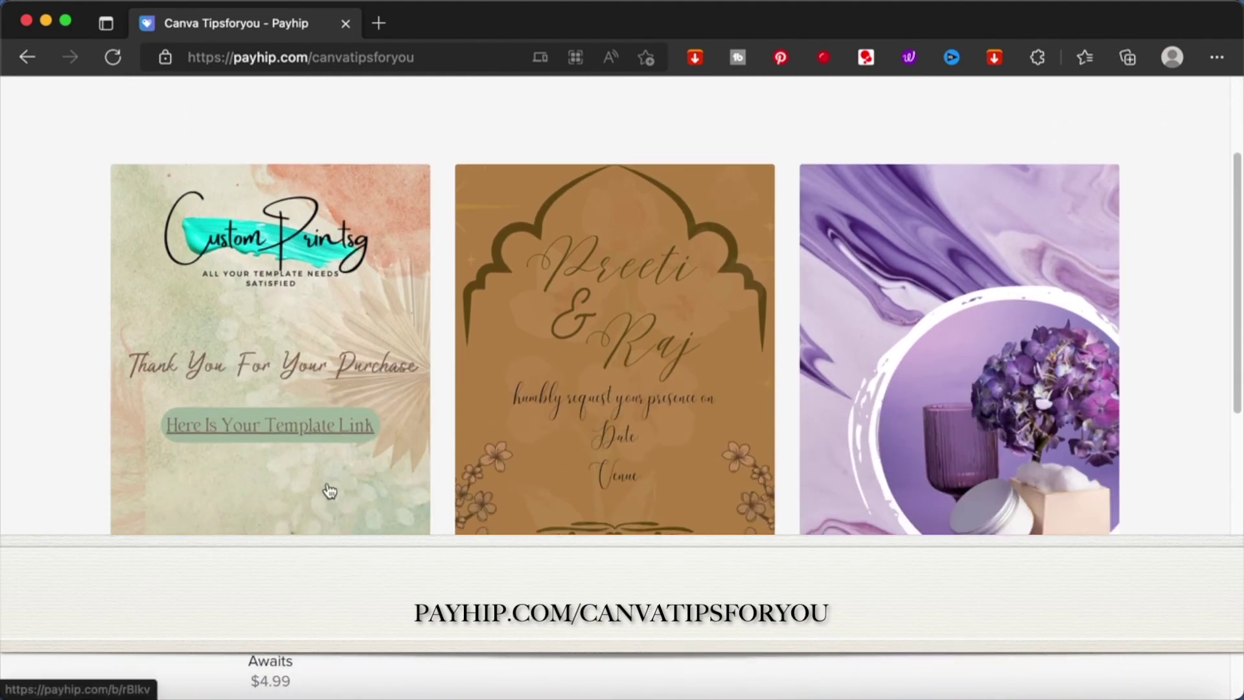
scroll(329, 490, down, 8)
scroll(330, 491, up, 6)
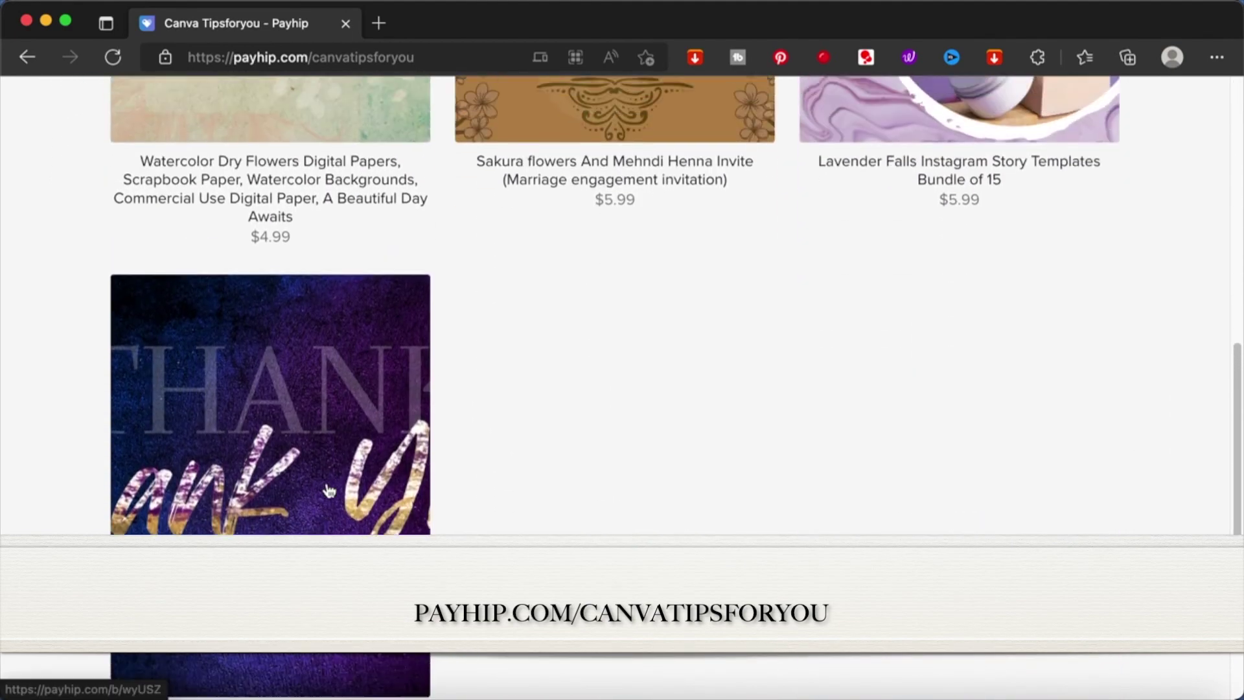
scroll(329, 490, up, 3)
click(320, 482)
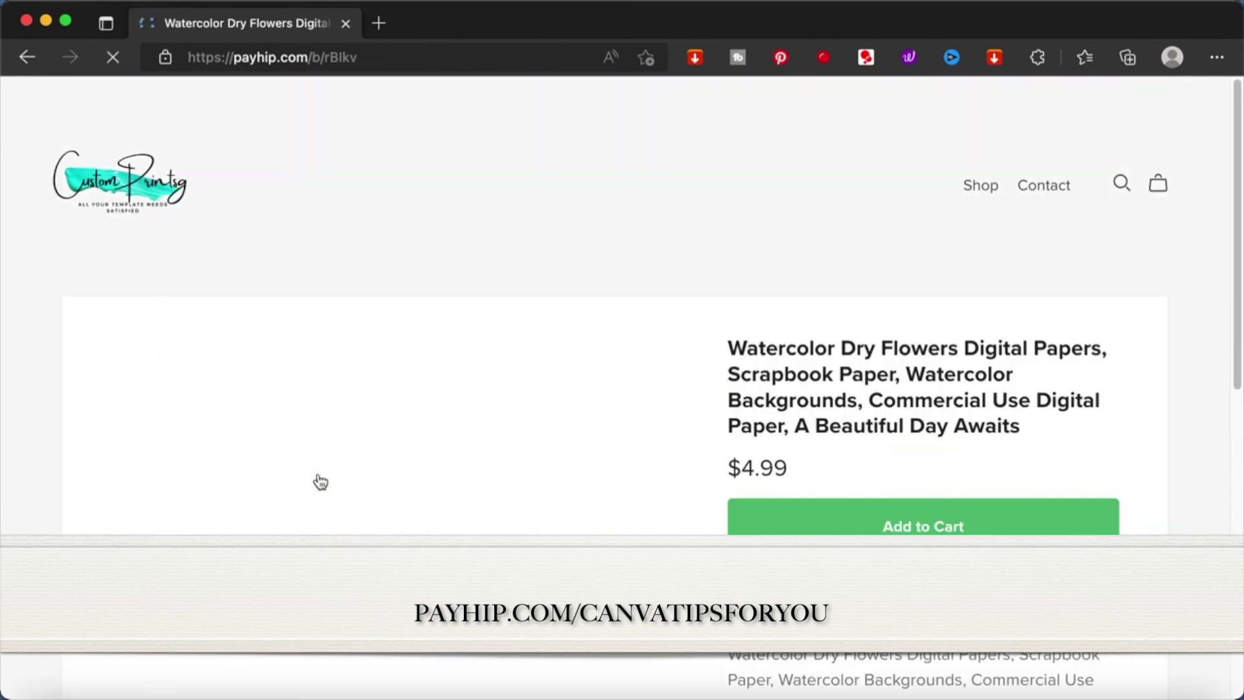
- Scroll through the product page's description and file list
scroll(750, 511, down, 3)
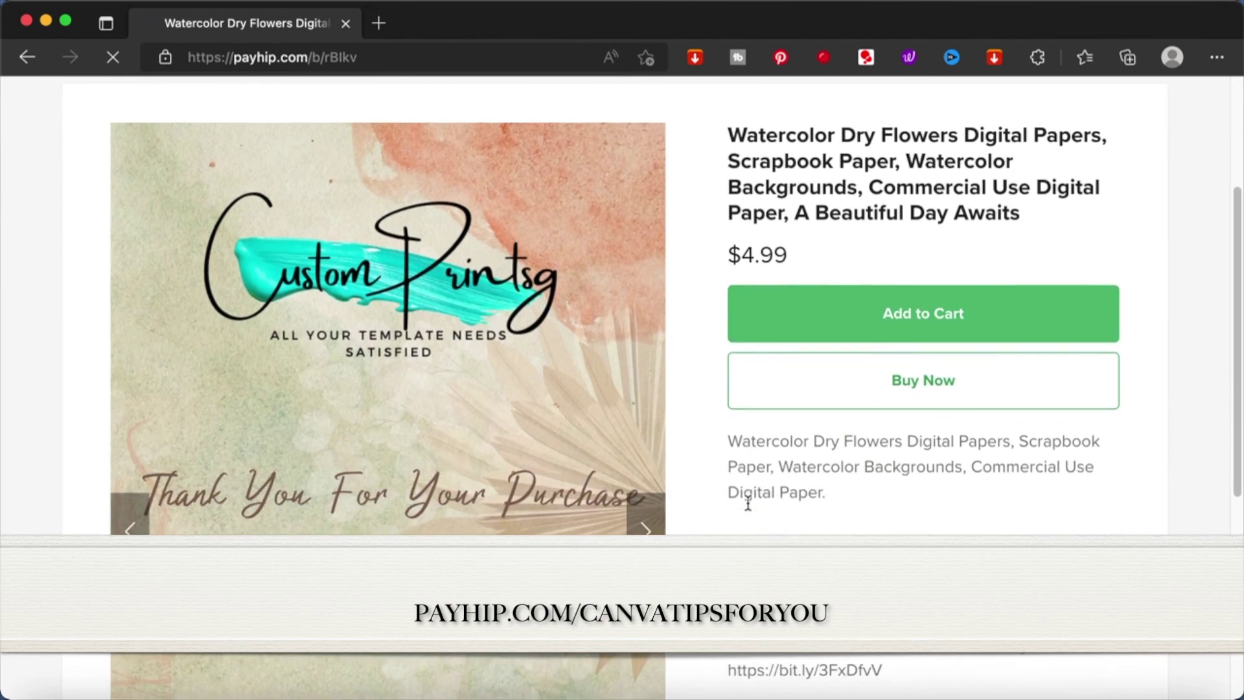
scroll(680, 492, down, 5)
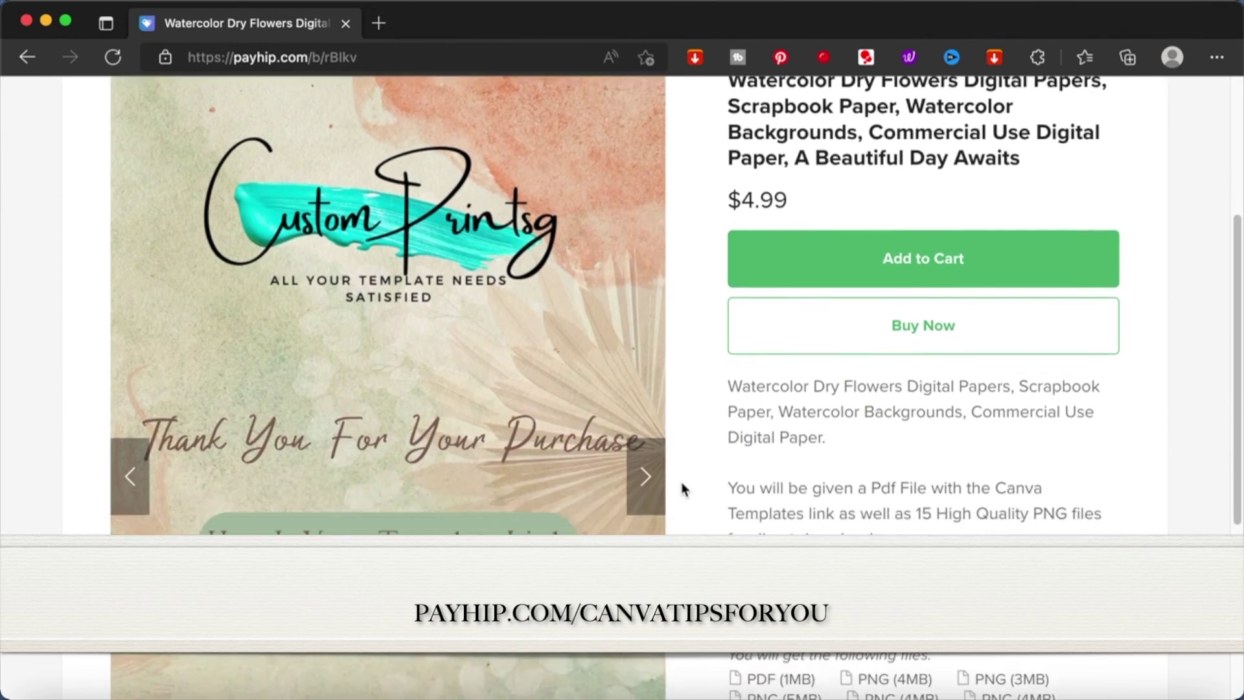
scroll(684, 489, down, 1)
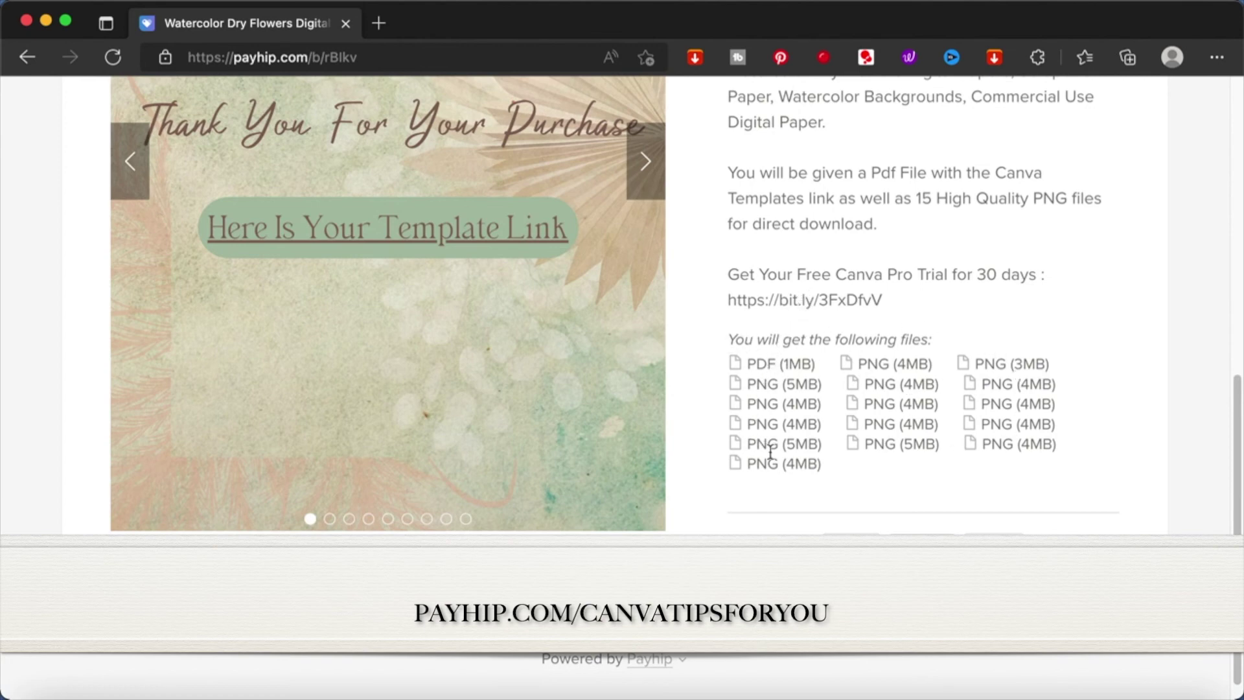
scroll(814, 482, up, 3)
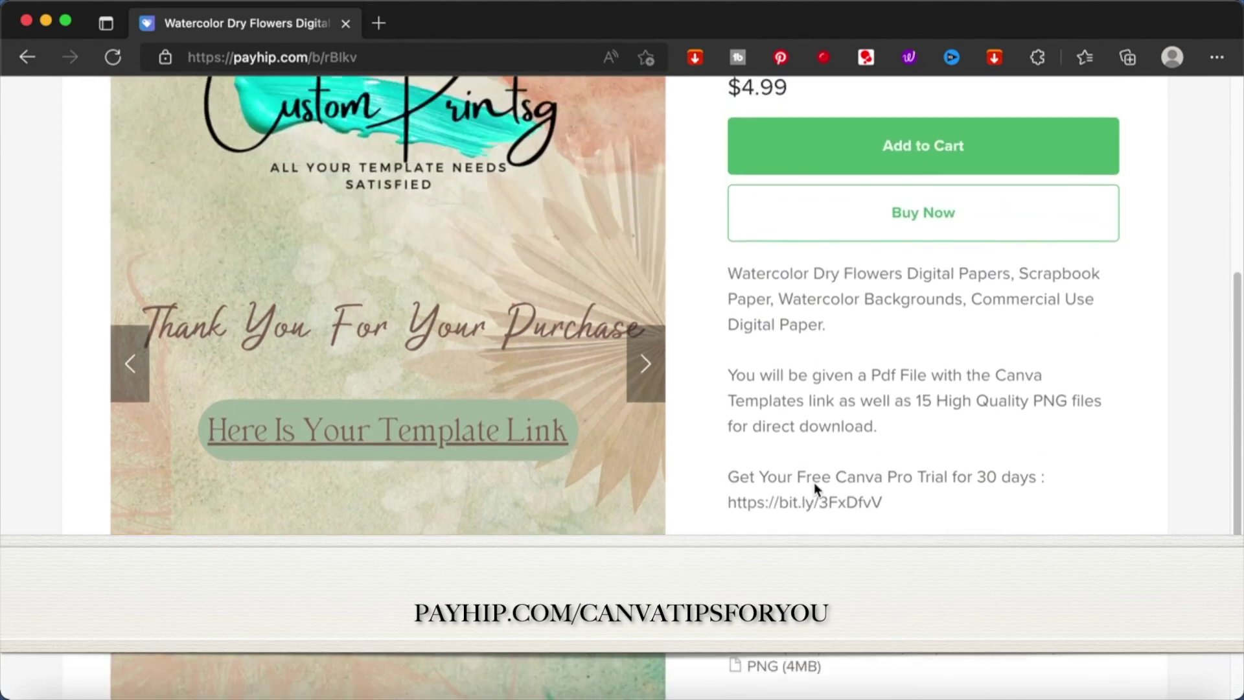
- Advance the preview gallery through several images to a pink watercolor paper sample
click(640, 369)
click(640, 370)
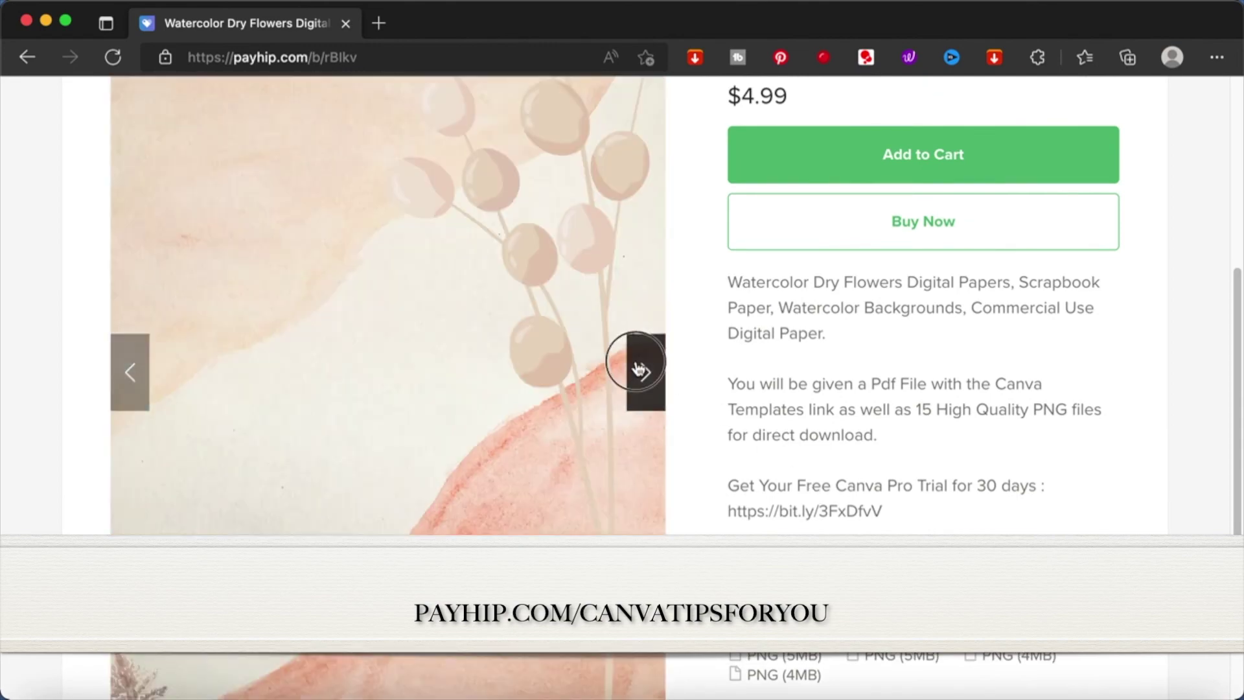
click(642, 368)
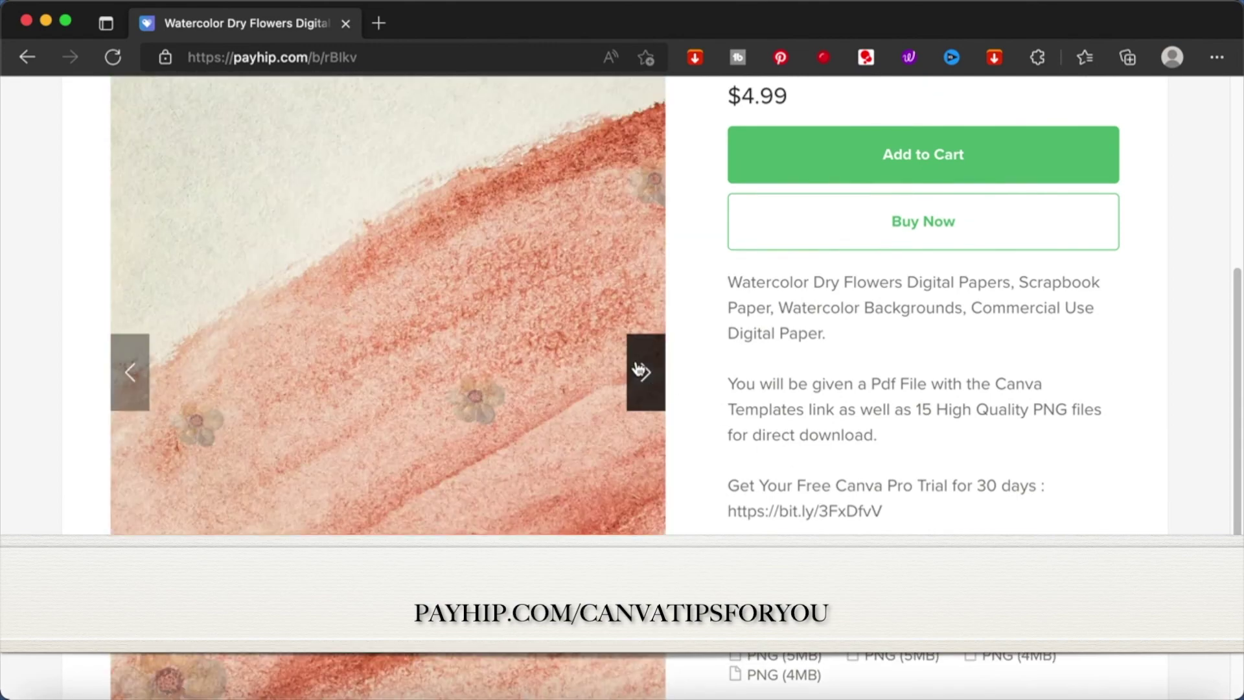
scroll(814, 307, up, 5)
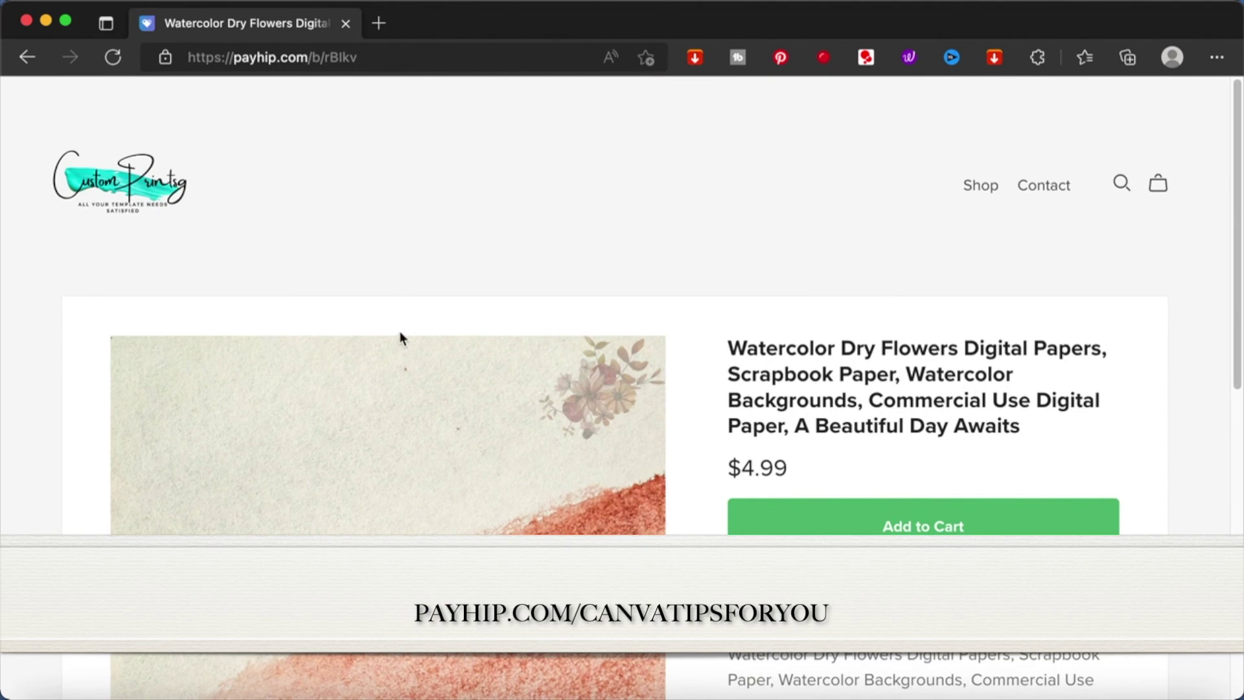
- Add the $4.99 digital papers to the cart, start checkout, then close the dialog without paying
click(939, 523)
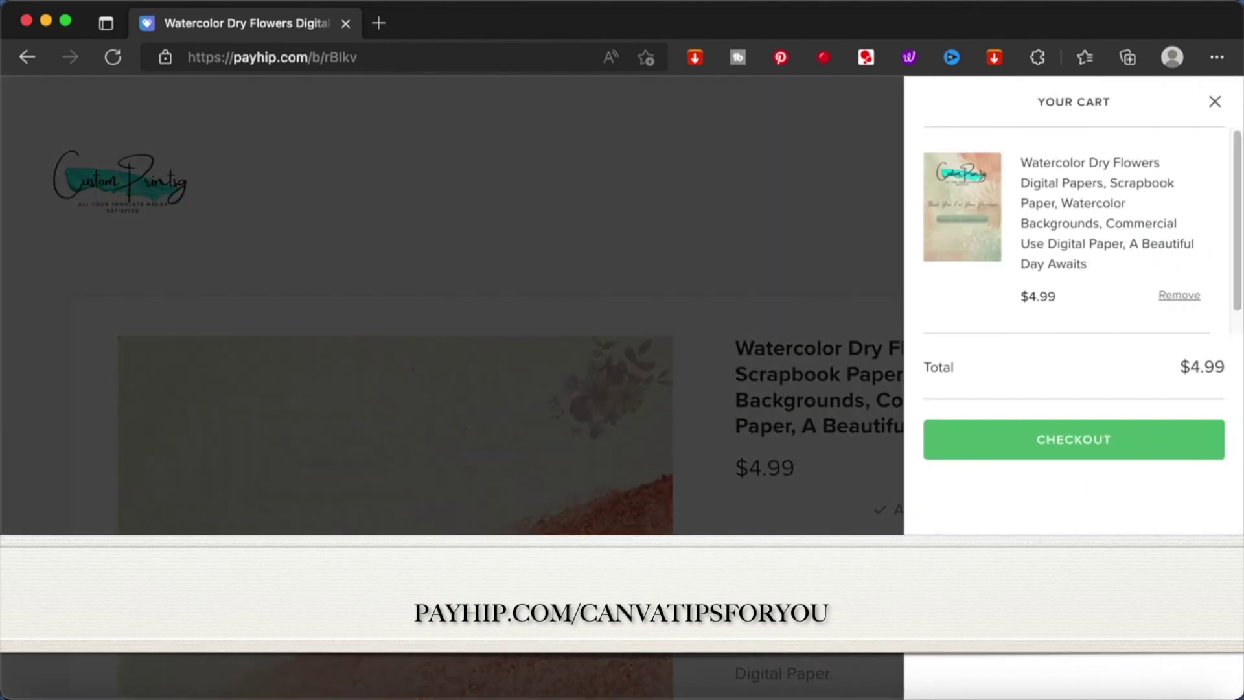
click(1092, 440)
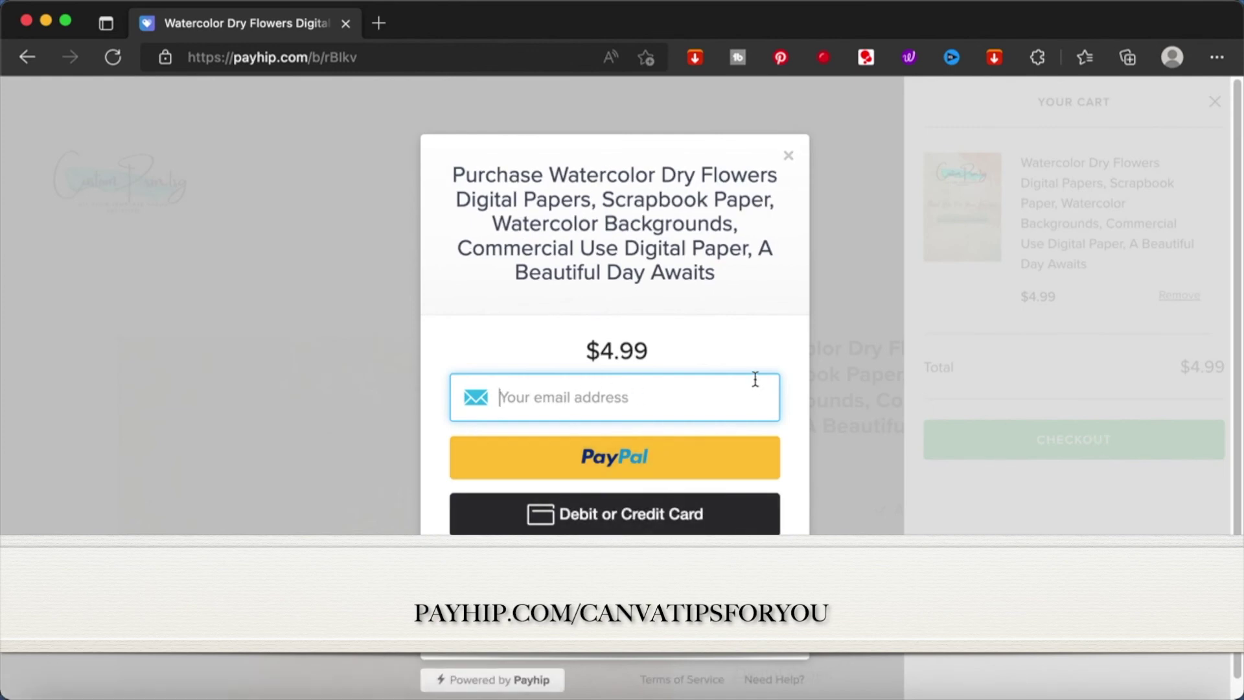
click(788, 159)
click(786, 158)
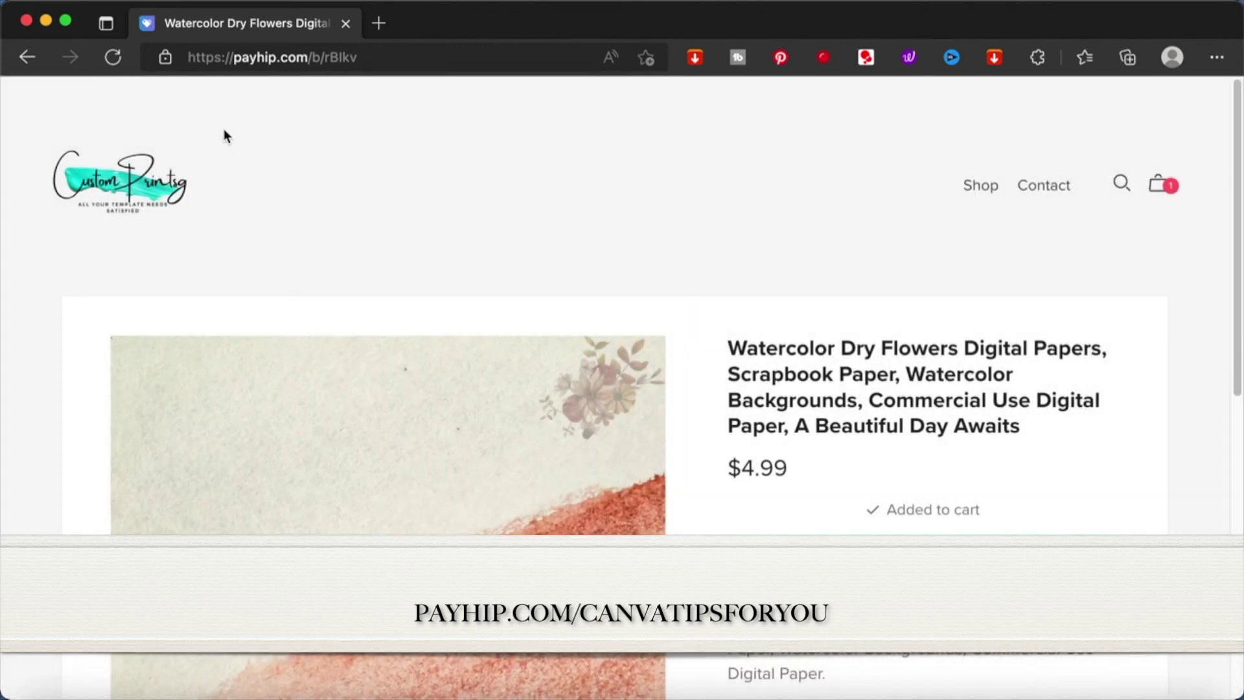